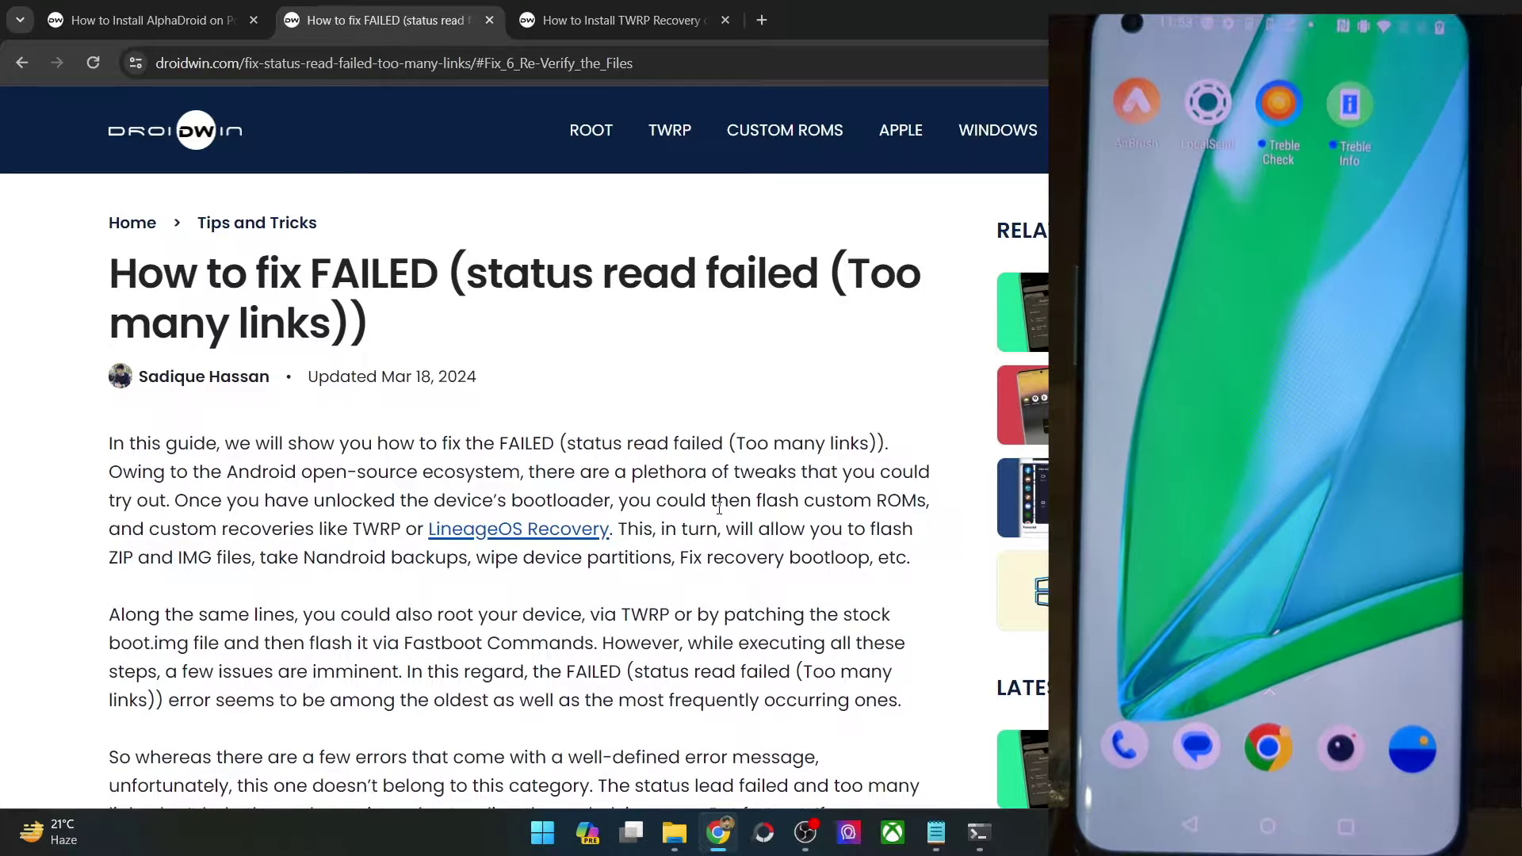
- Scroll the DroidWin article past its intro and error example to 'Fix 1: Change USB Cable'
scroll(719, 508, down, 8)
scroll(668, 555, down, 5)
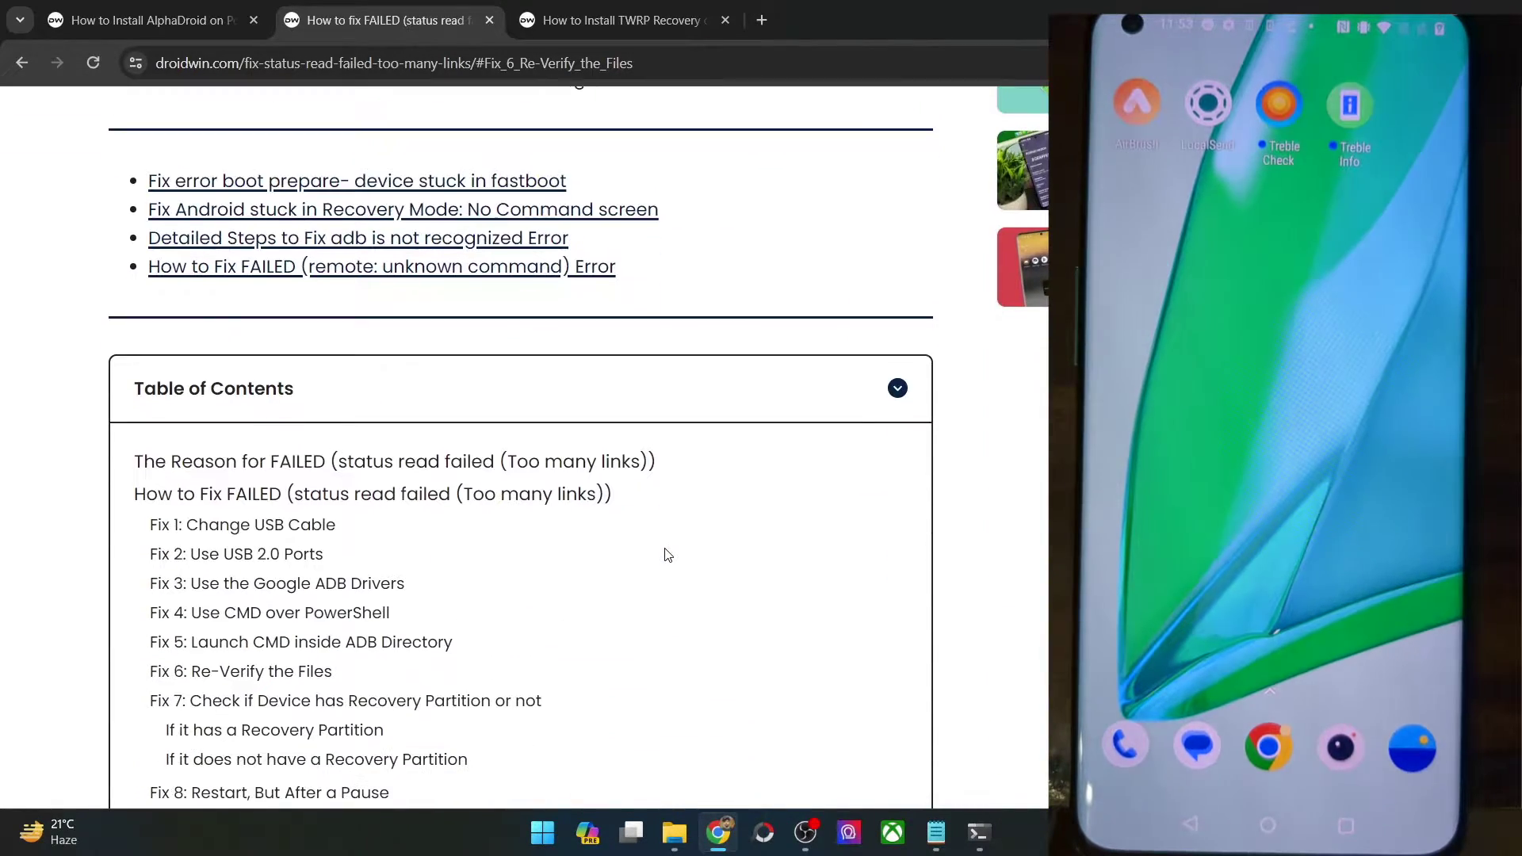
scroll(668, 555, down, 15)
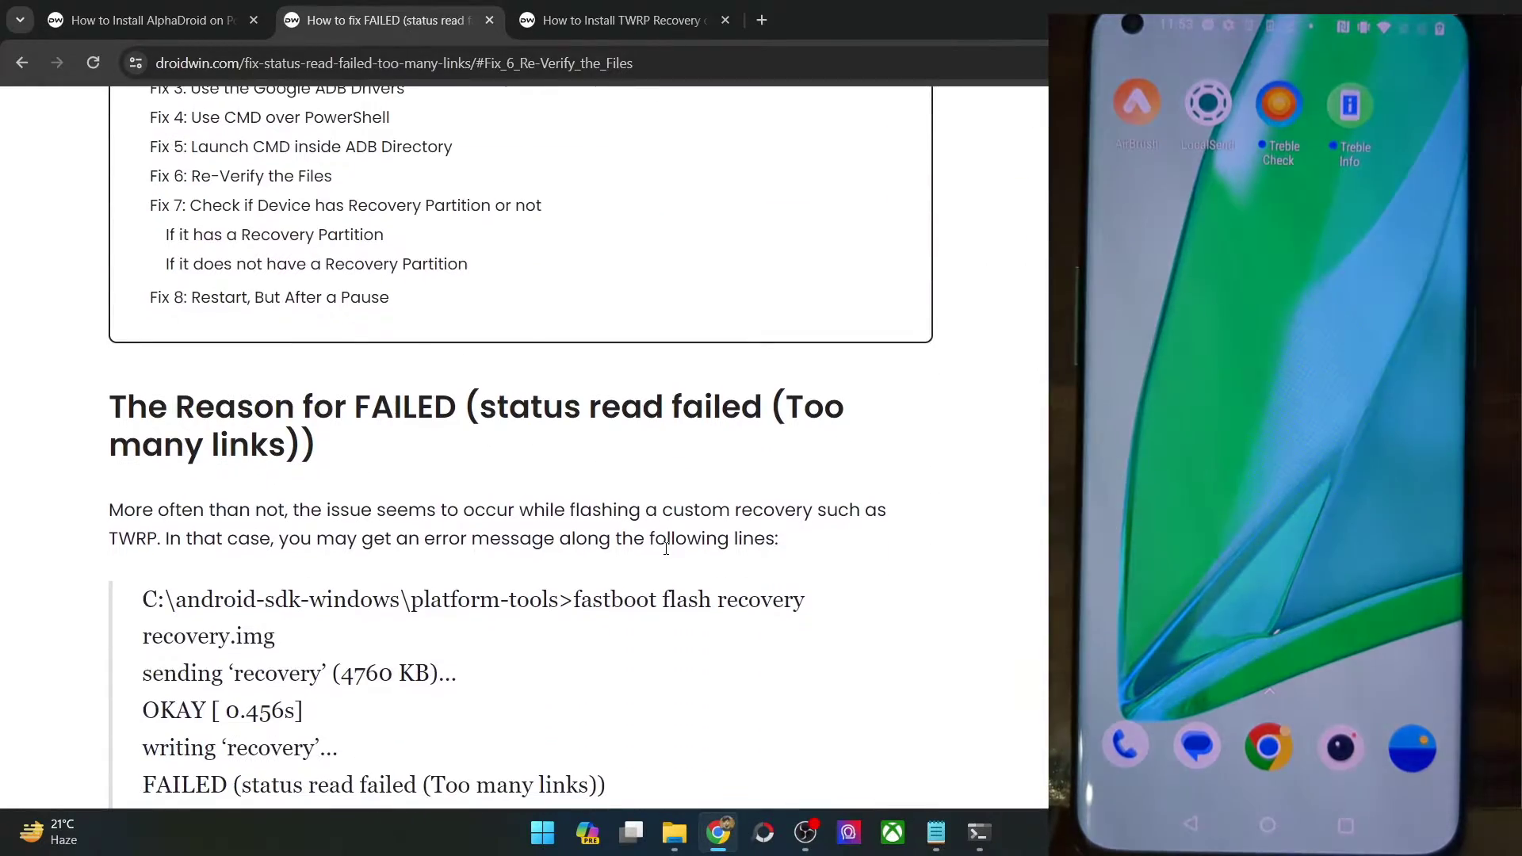
scroll(669, 553, down, 8)
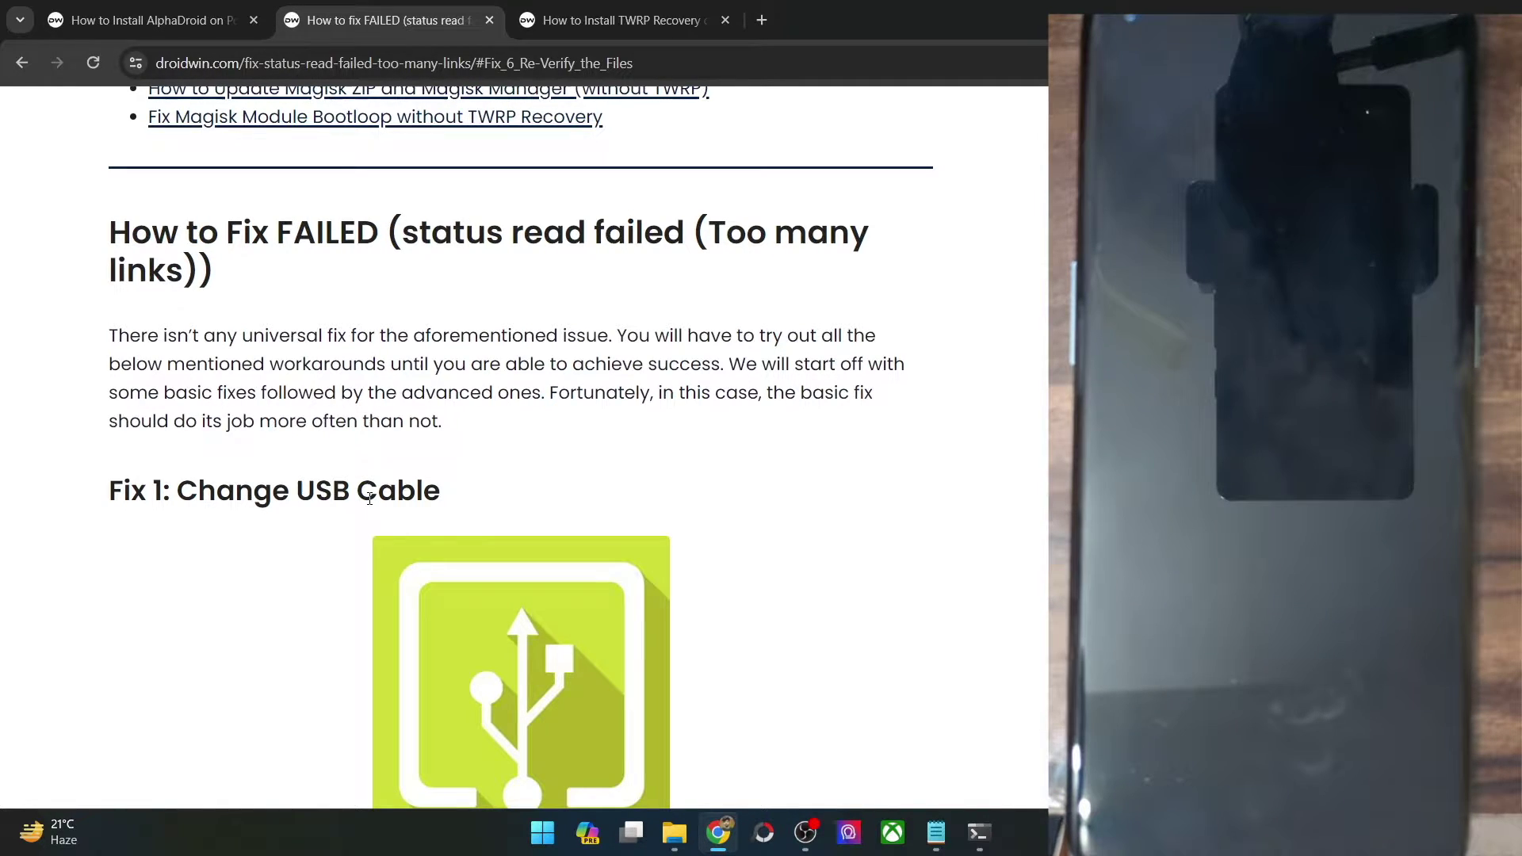
- Read Fixes 1–3 (USB cable, USB 2.0 port, Google ADB drivers) to the Platform Tools download link
scroll(3, 595, down, 6)
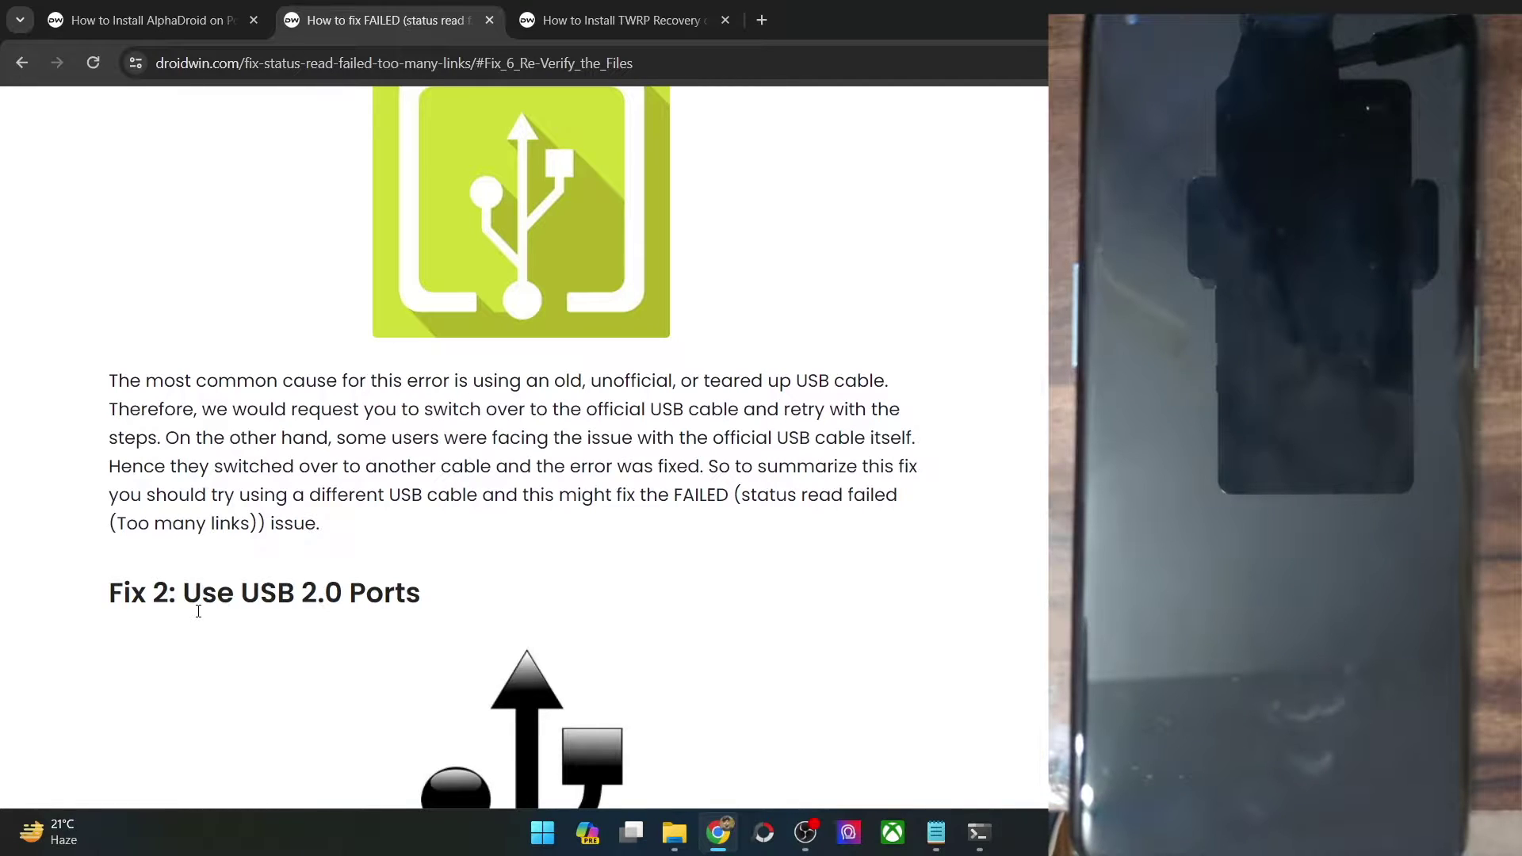
scroll(198, 611, down, 1)
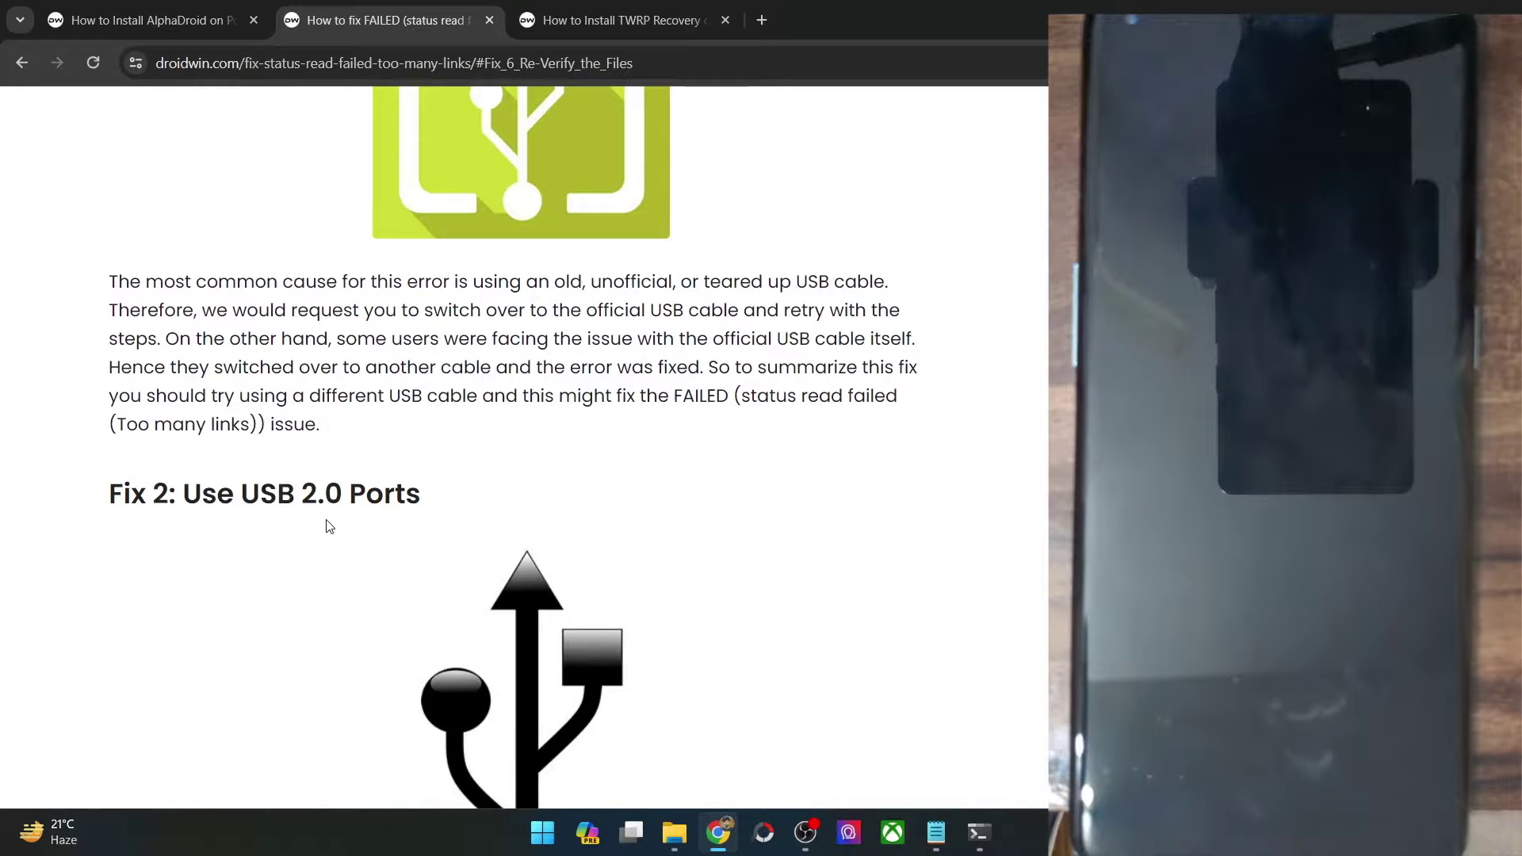
scroll(329, 526, down, 3)
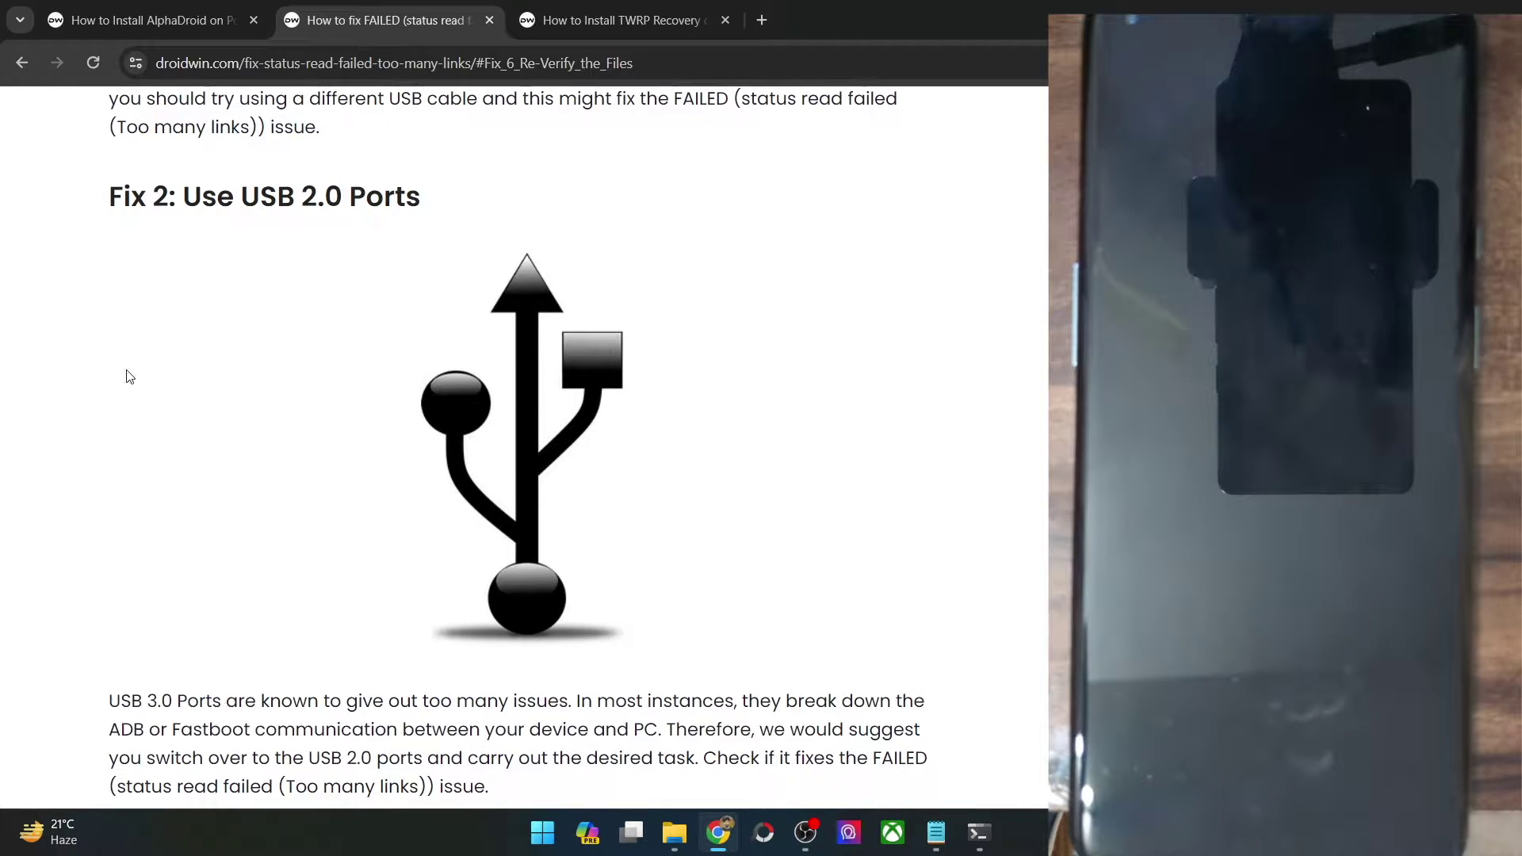
scroll(364, 488, up, 7)
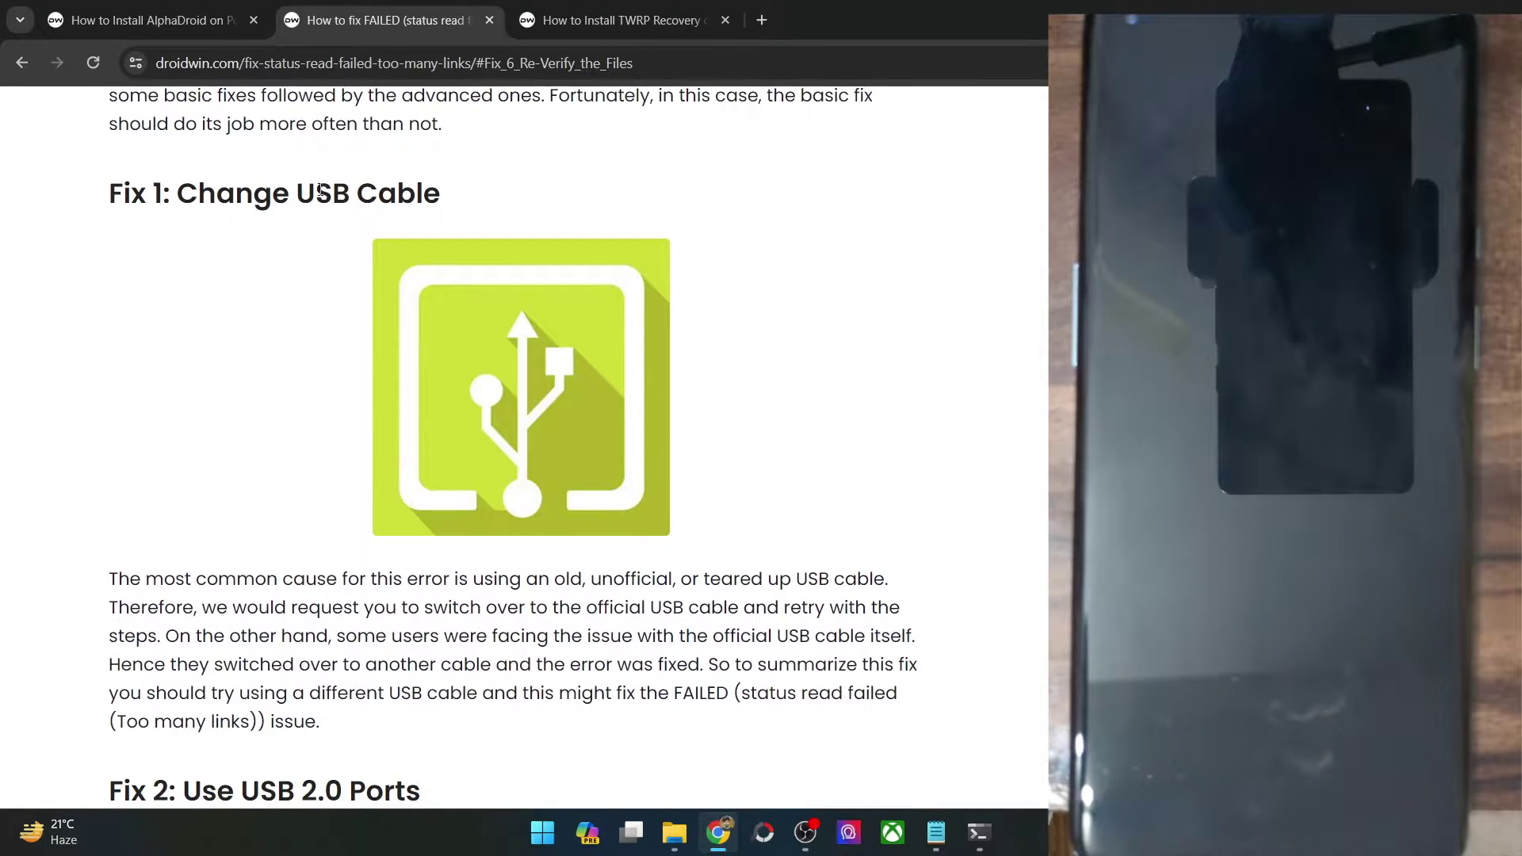
scroll(317, 188, down, 4)
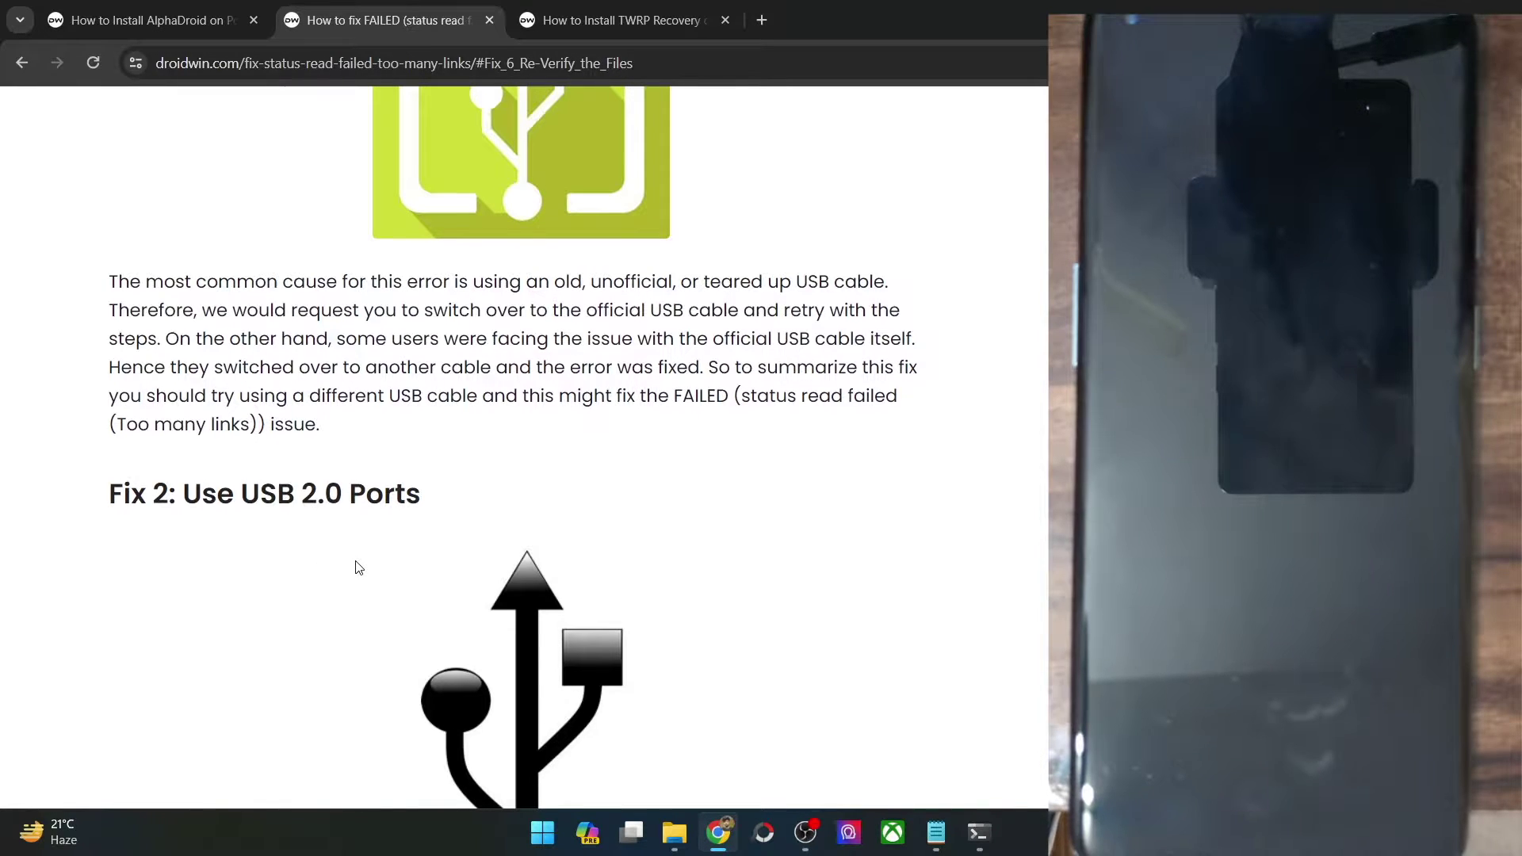
scroll(359, 567, down, 9)
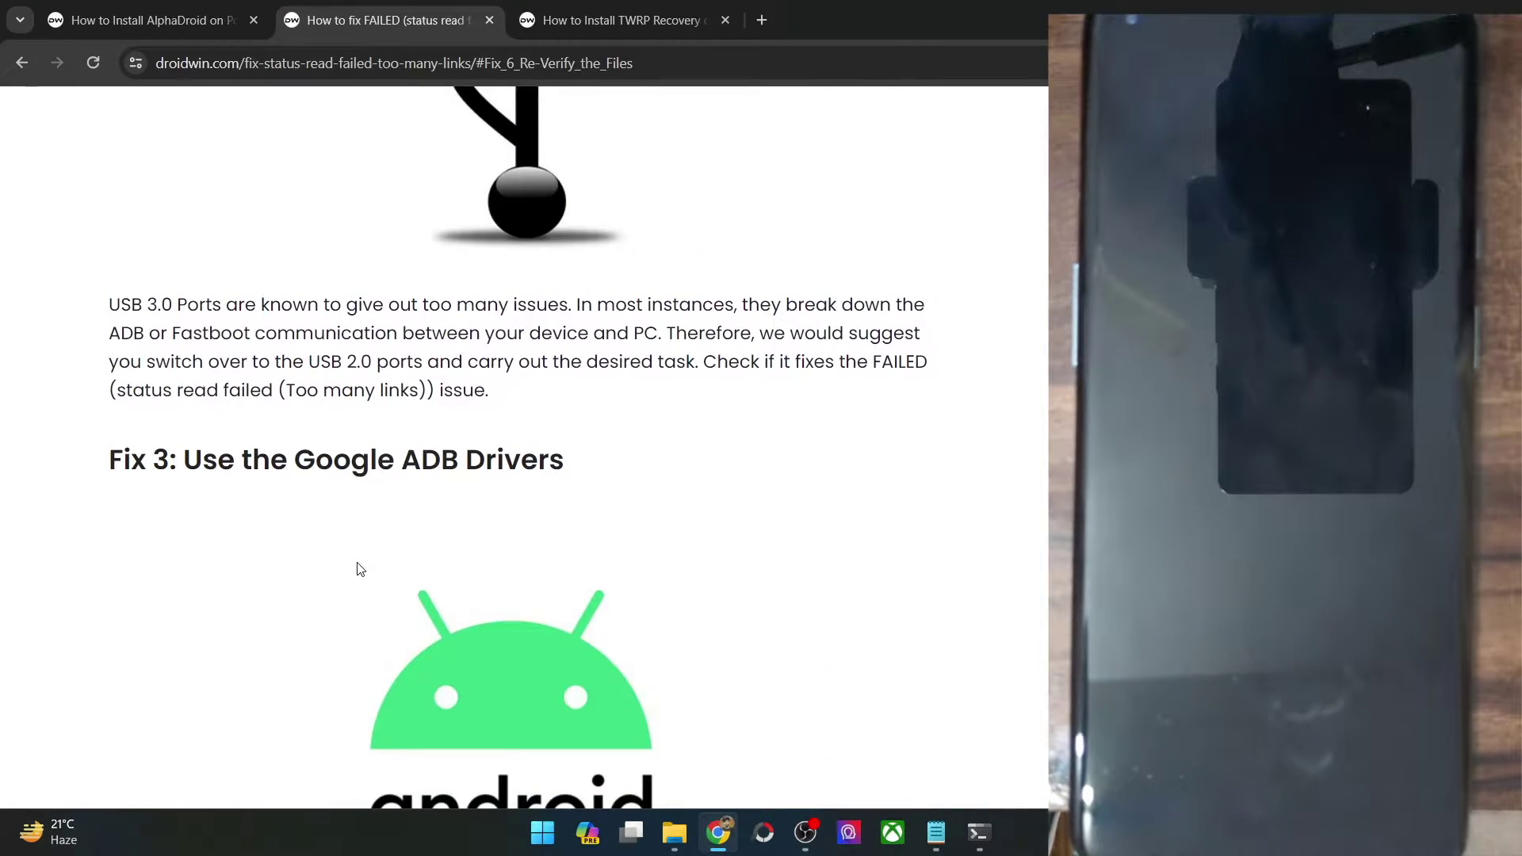
scroll(359, 568, down, 4)
scroll(308, 471, down, 3)
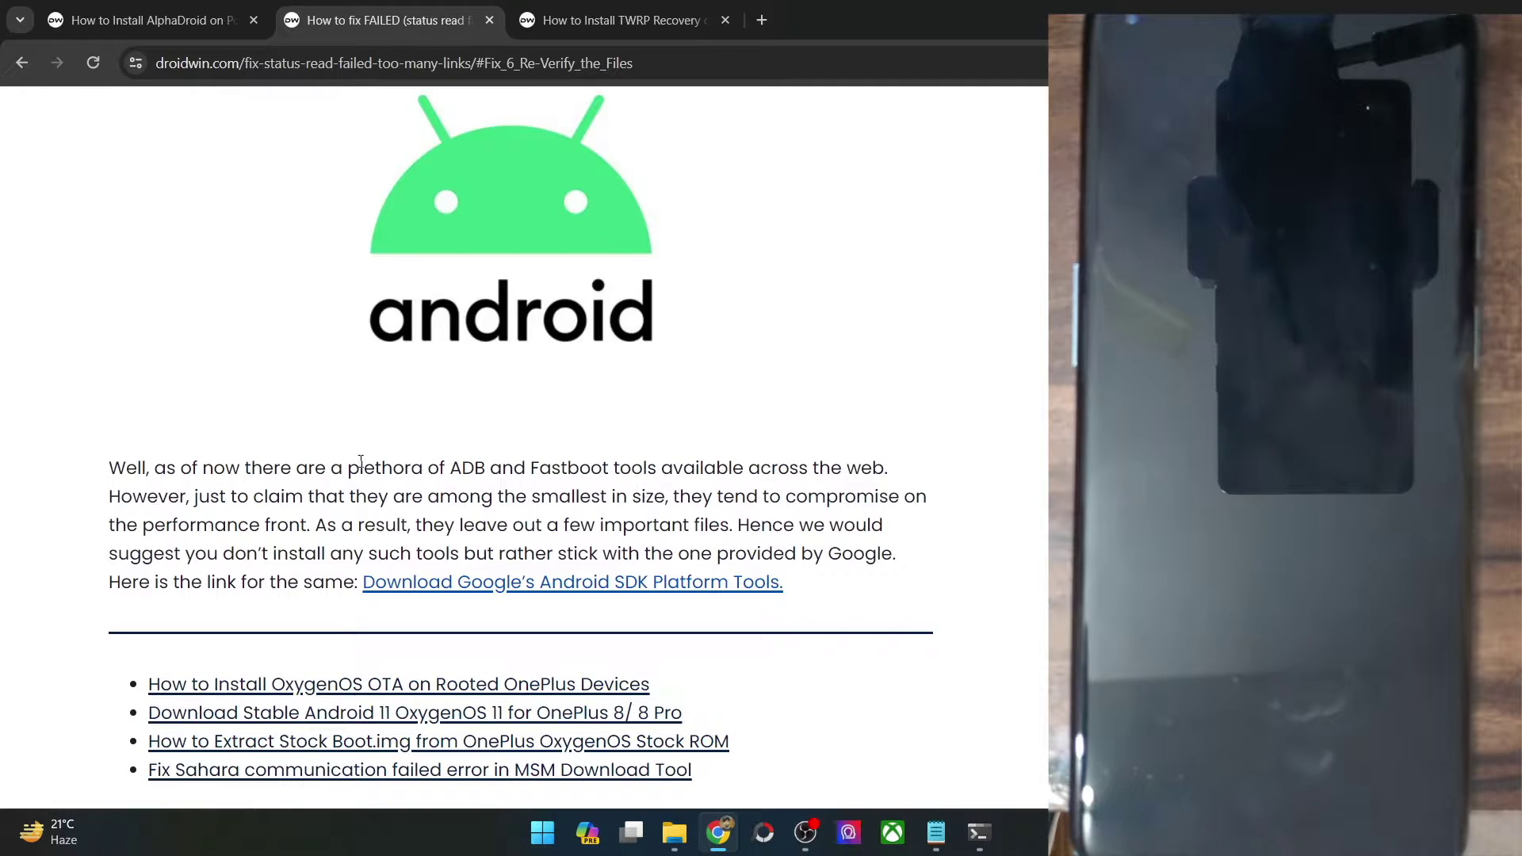
right_click(474, 587)
- Open the SDK download link in a new tab and scroll down that page
click(559, 268)
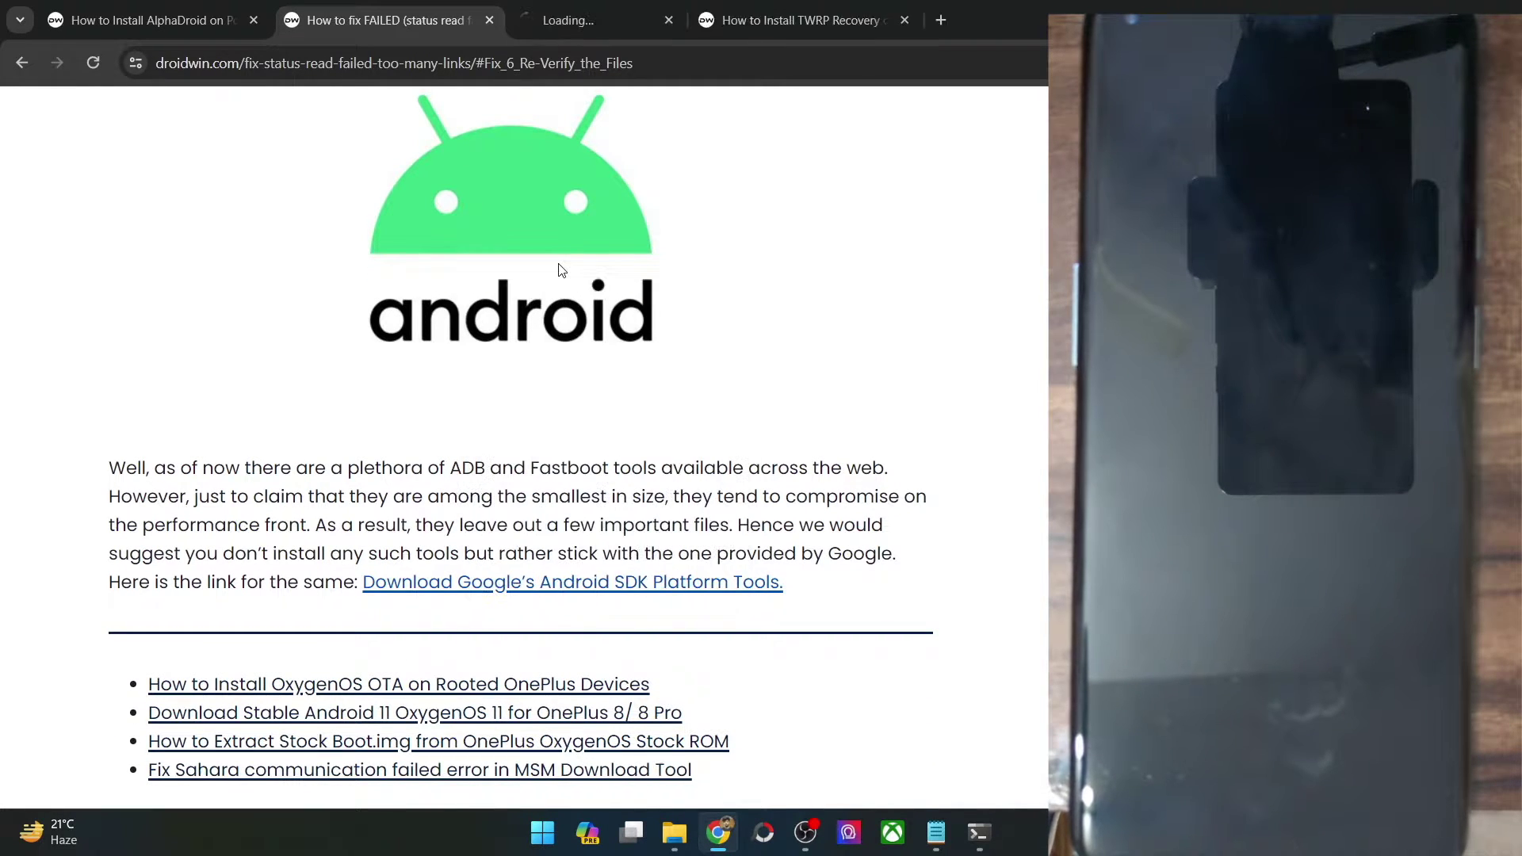
click(569, 22)
scroll(562, 517, down, 5)
scroll(563, 519, down, 15)
scroll(577, 542, down, 20)
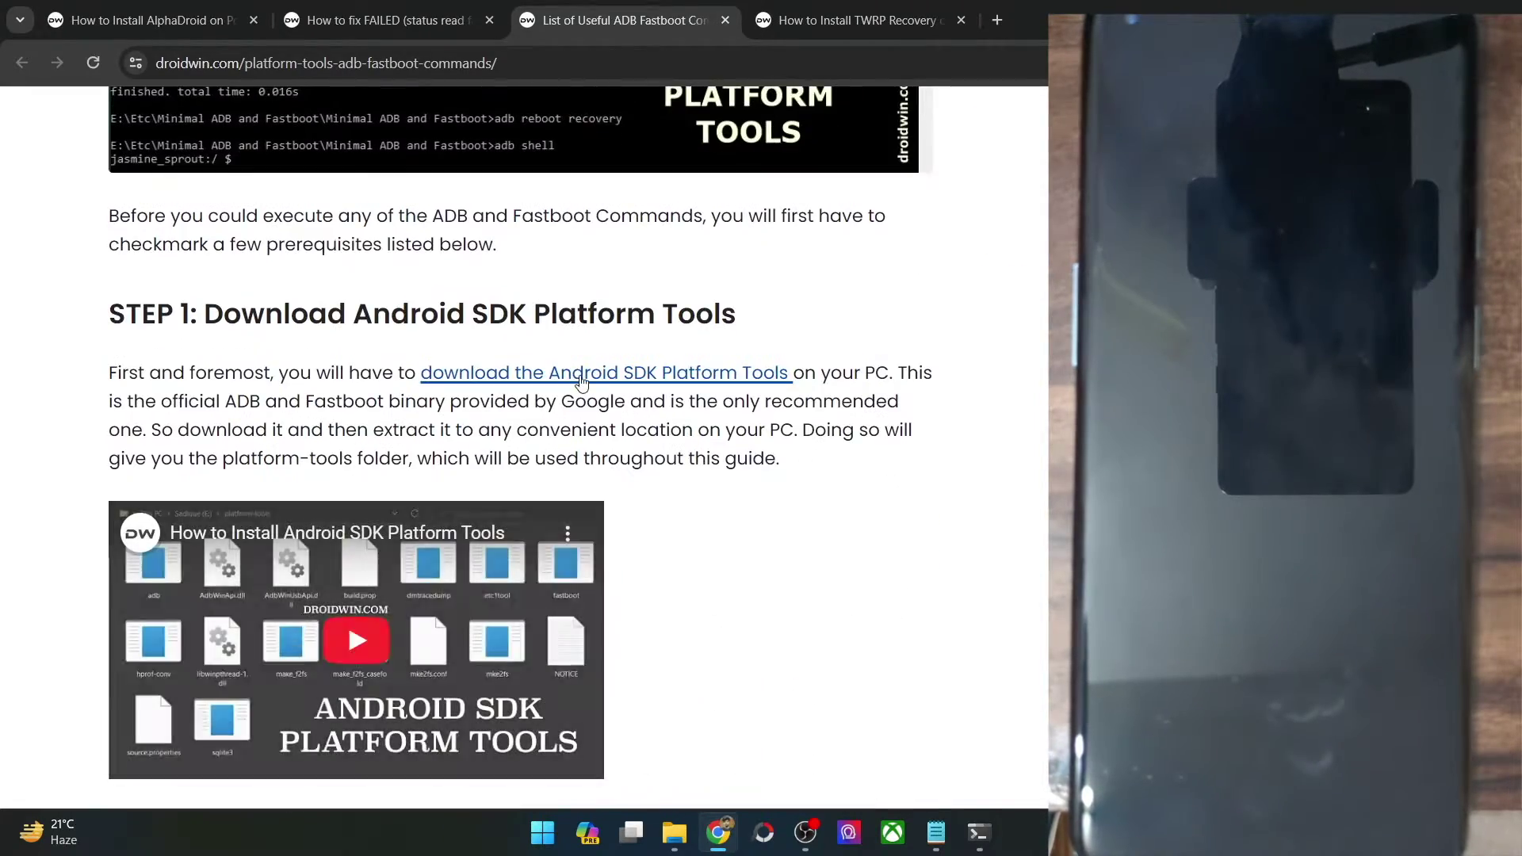
- Open DroidWin's 'Download Latest Android SDK Platform Tools' page in another tab and scroll to STEP 1
right_click(587, 374)
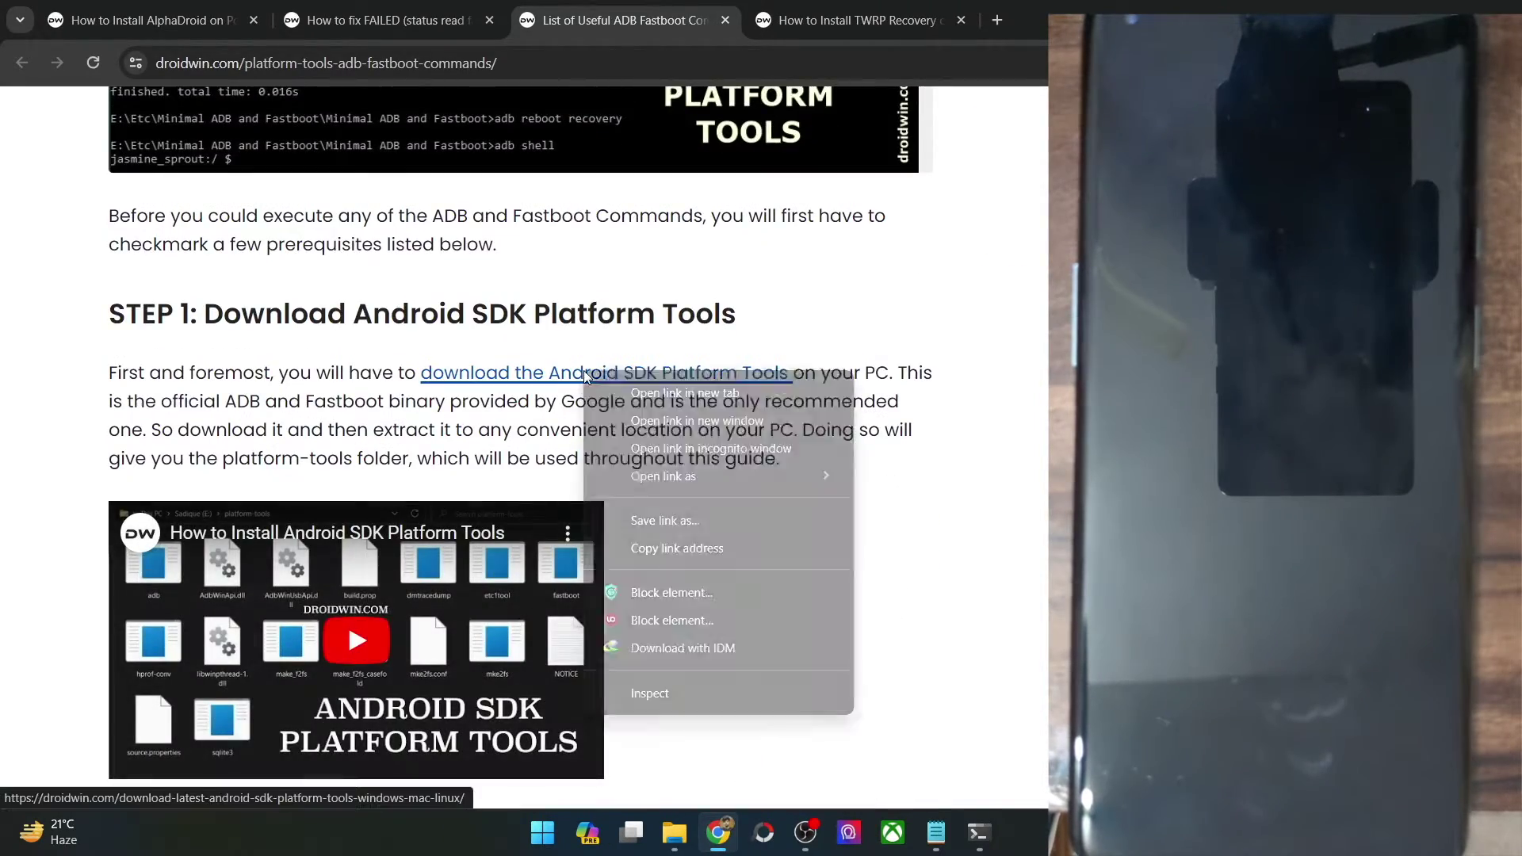
click(604, 385)
click(822, 21)
scroll(543, 464, down, 15)
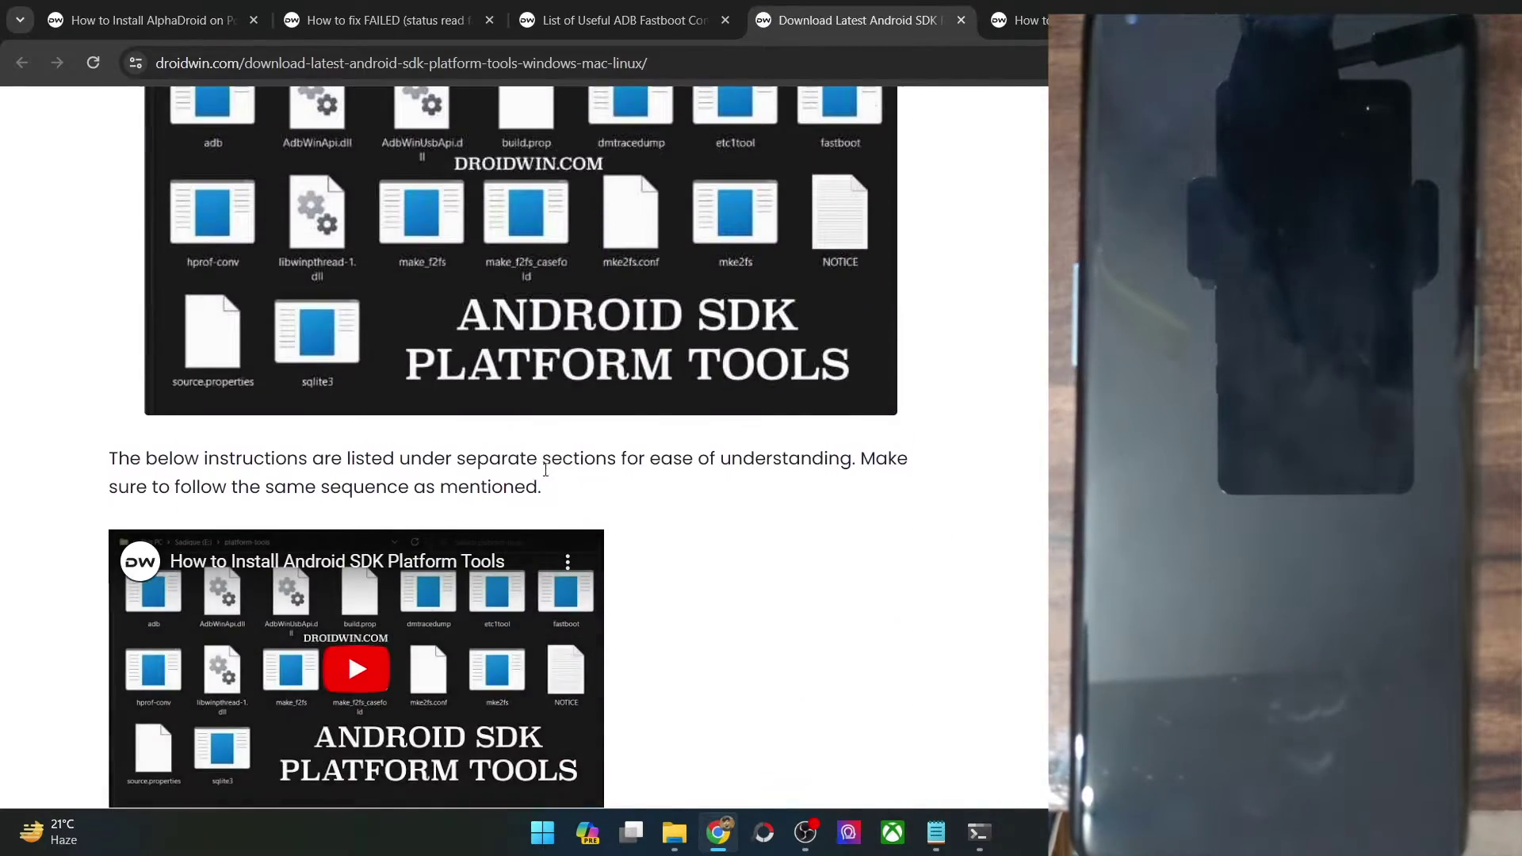
scroll(546, 469, down, 5)
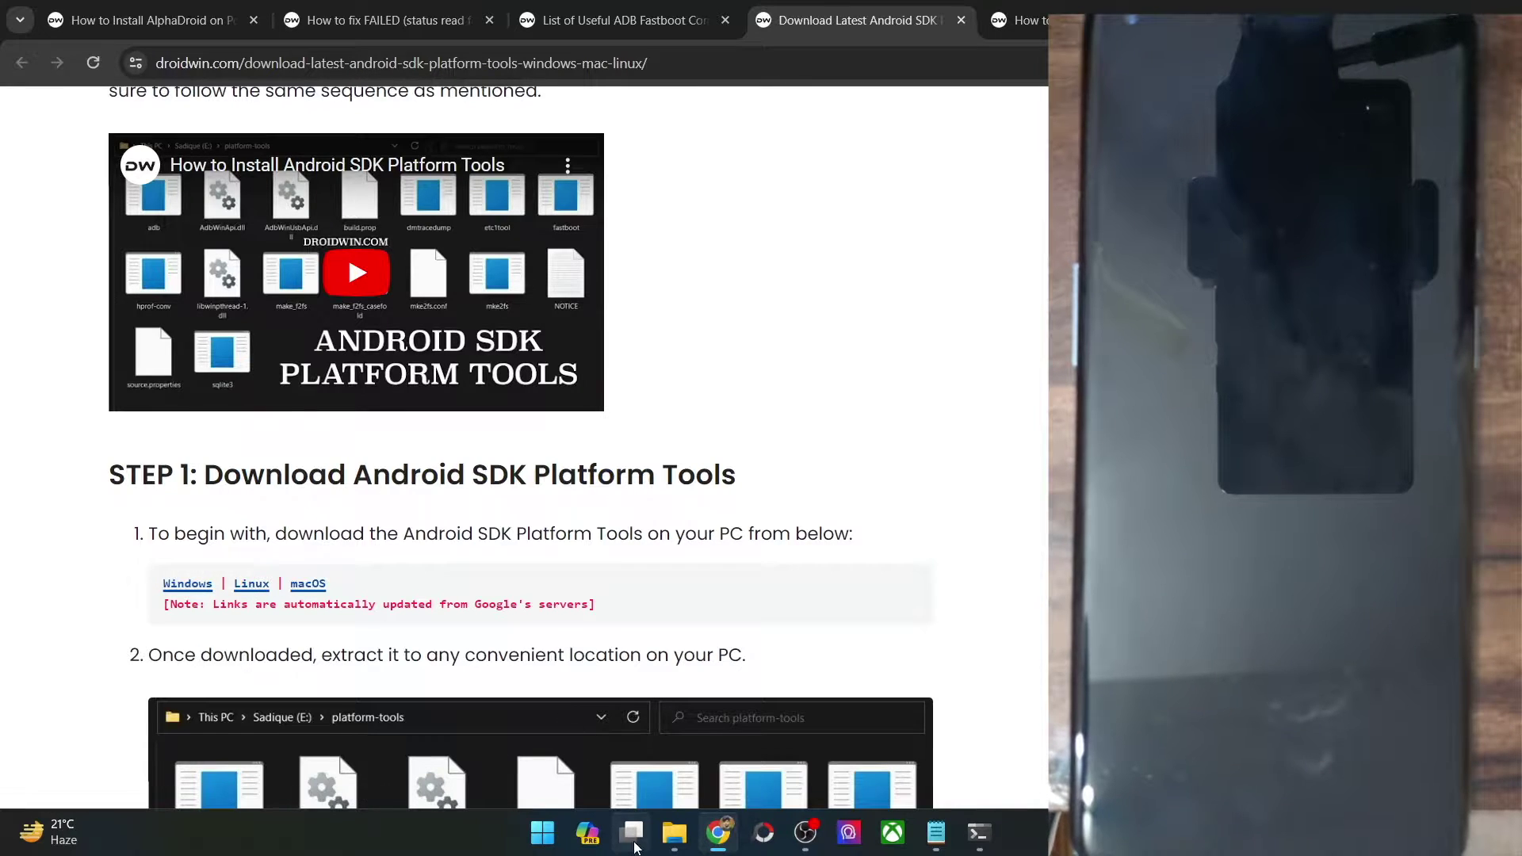
click(674, 832)
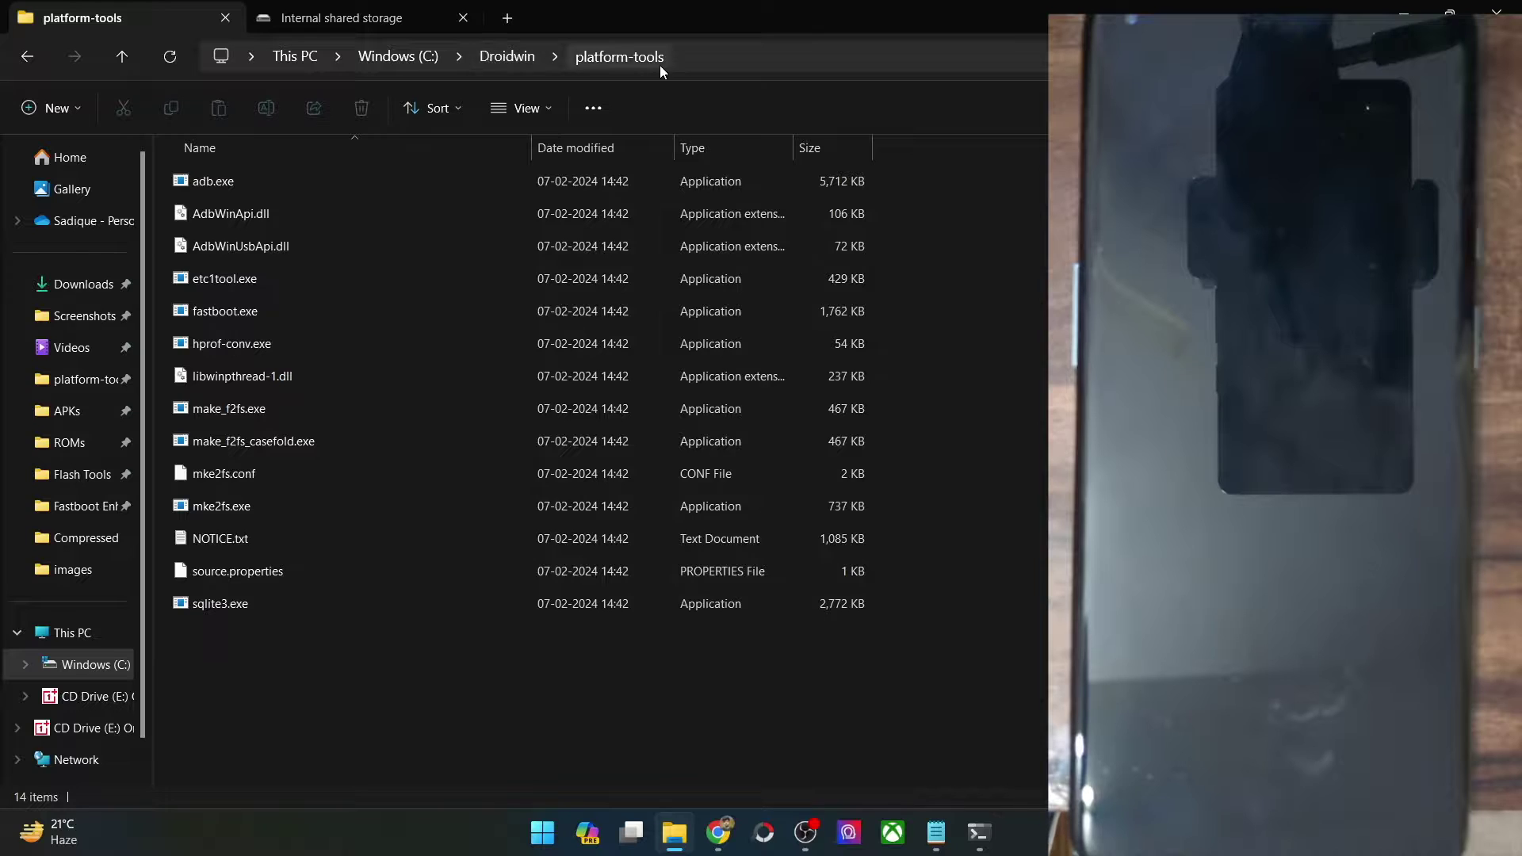
drag(877, 626, 397, 187)
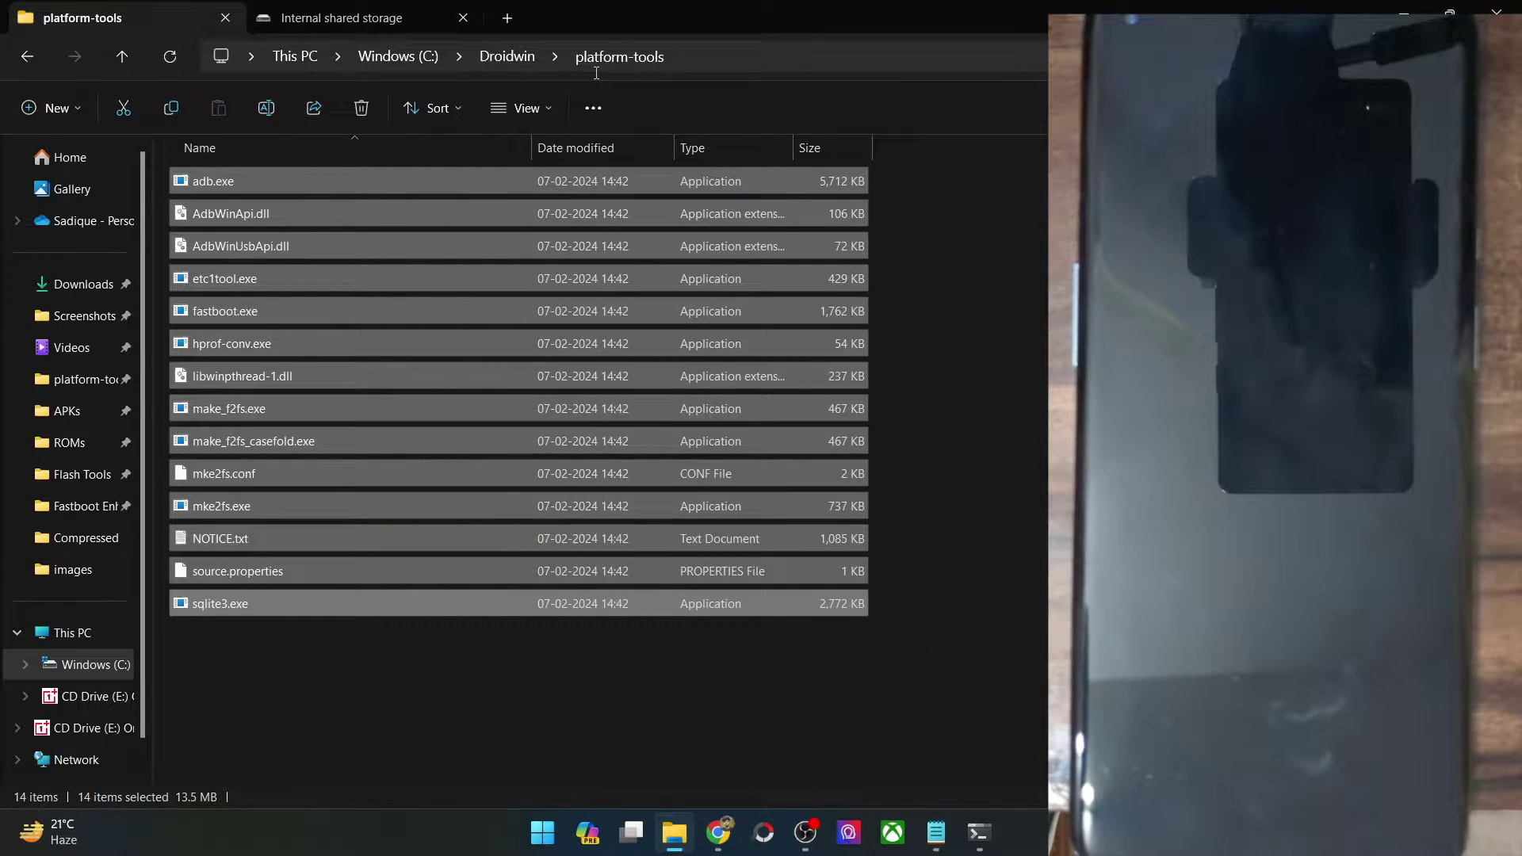
click(1029, 704)
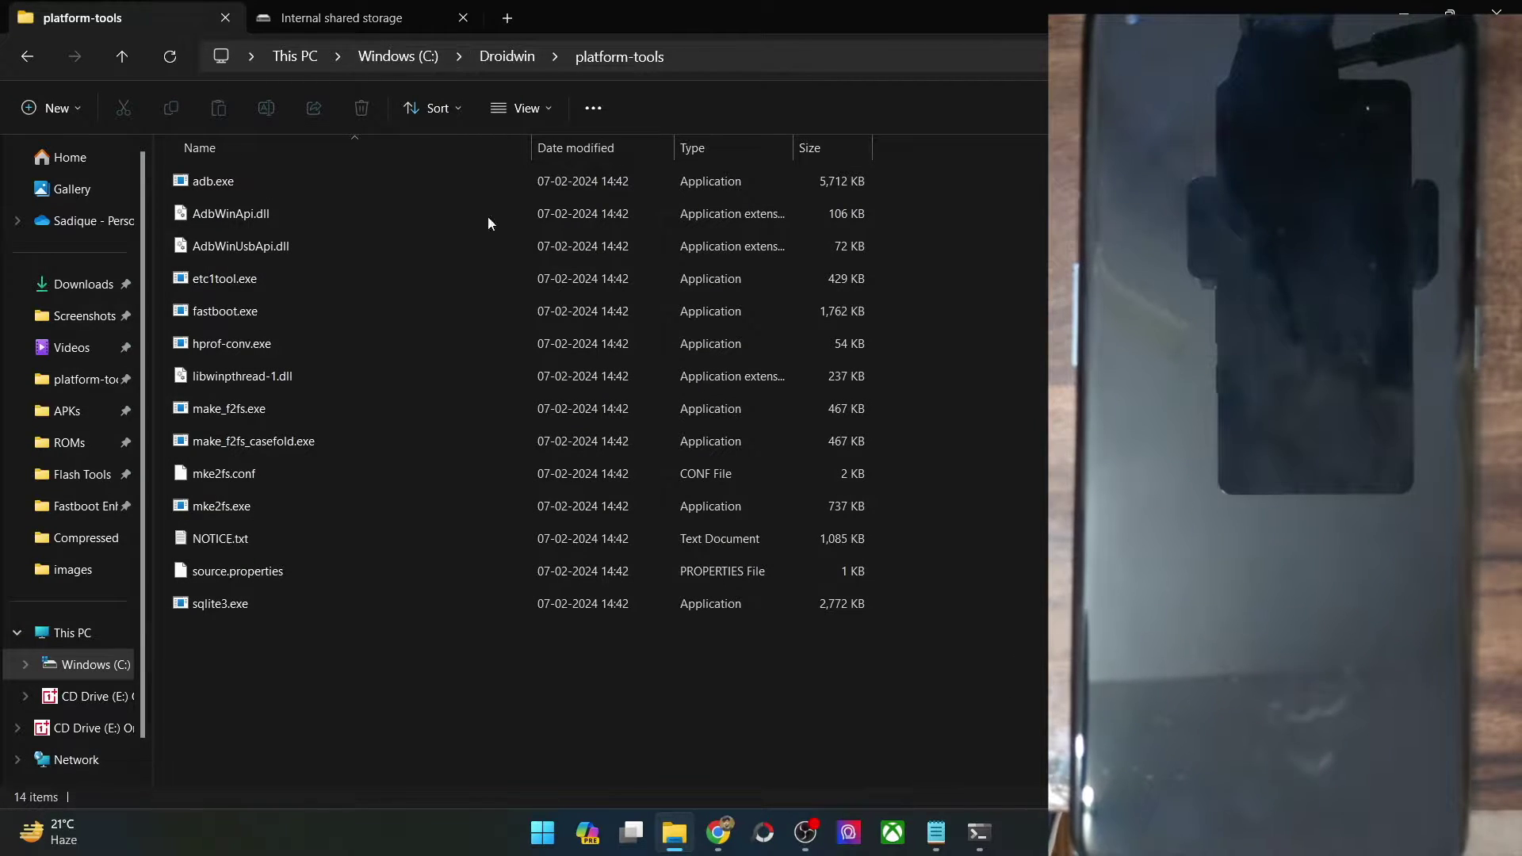
click(712, 853)
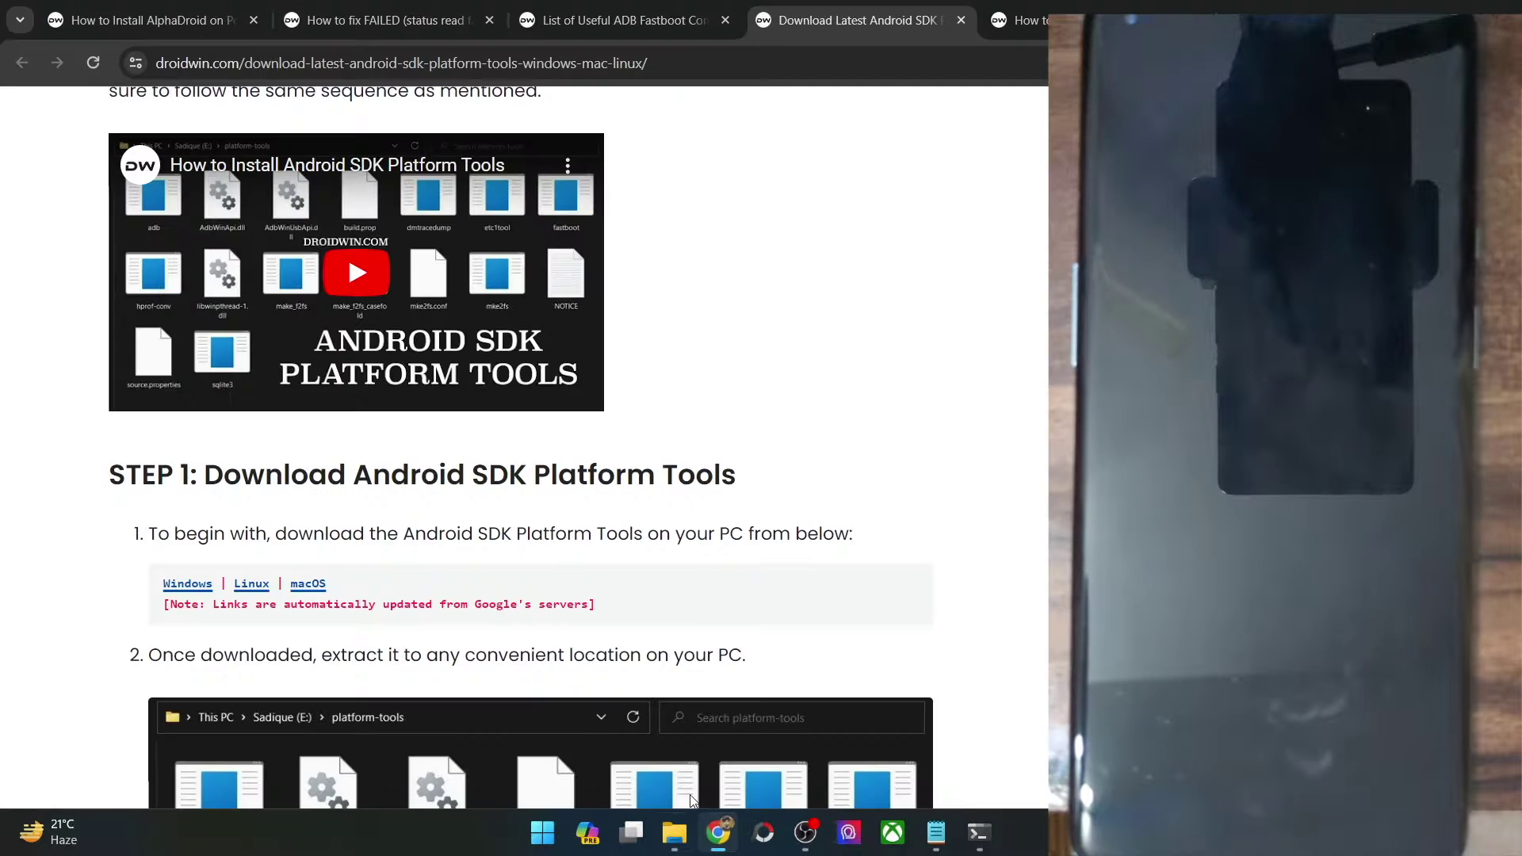
- Find Environment Variables via 'edit en' search and inspect the Path entry C:\Droidwin\platform-tools
click(558, 844)
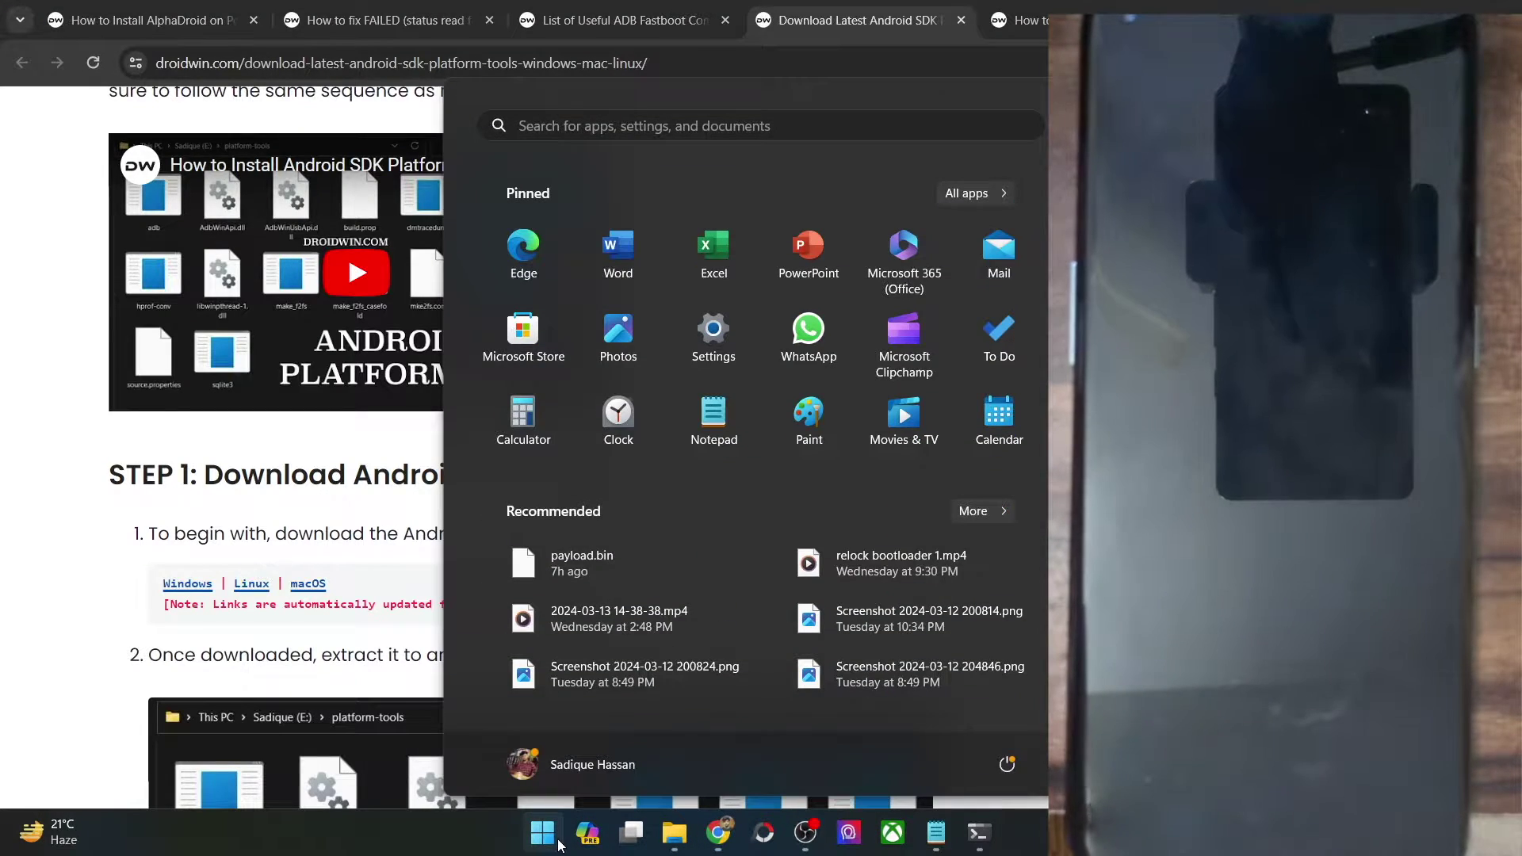
text(edit en)
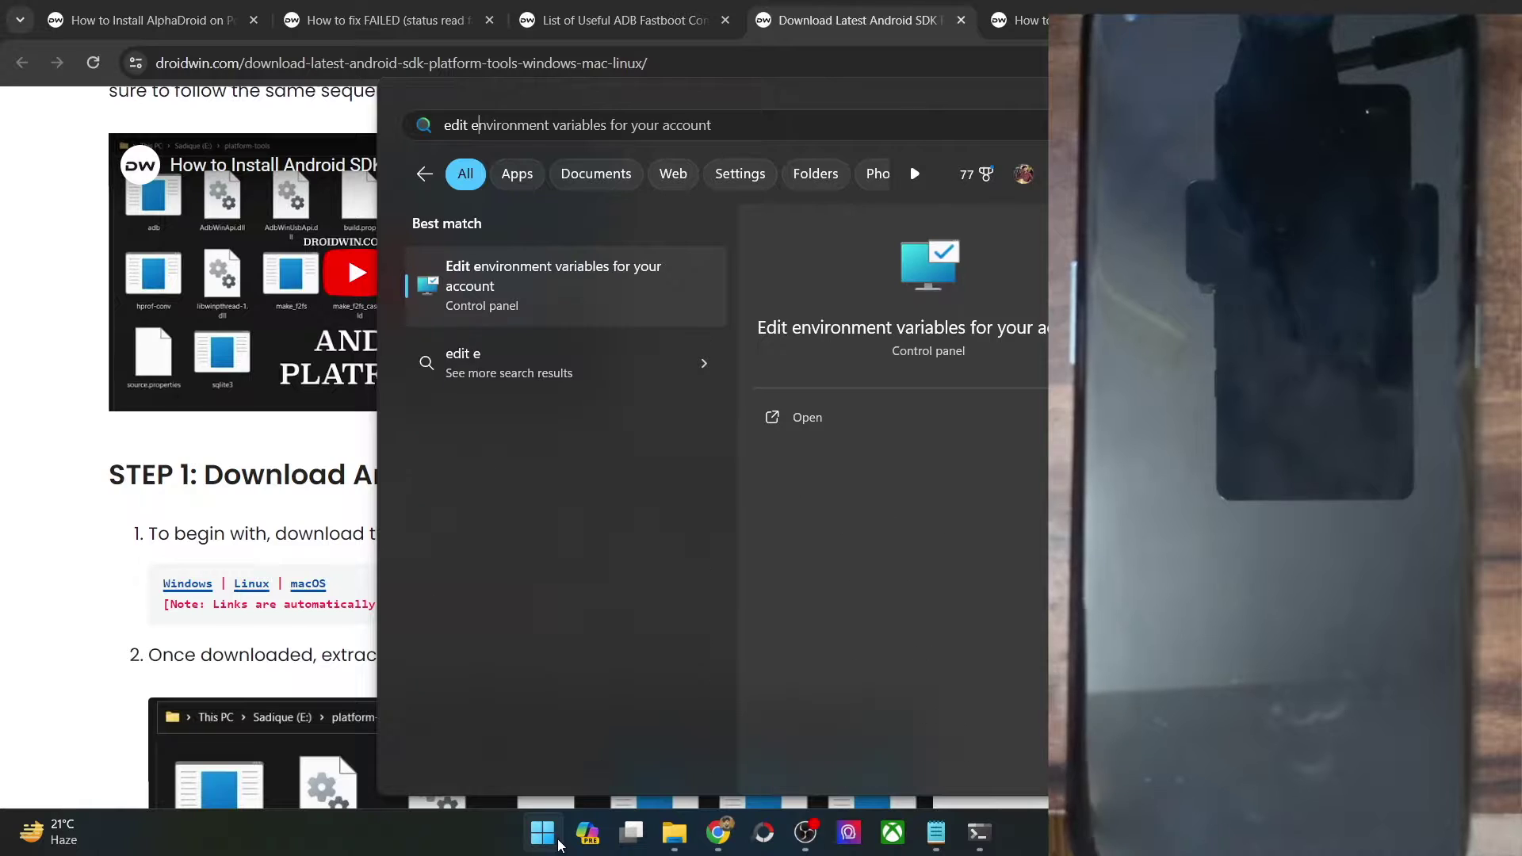
click(590, 309)
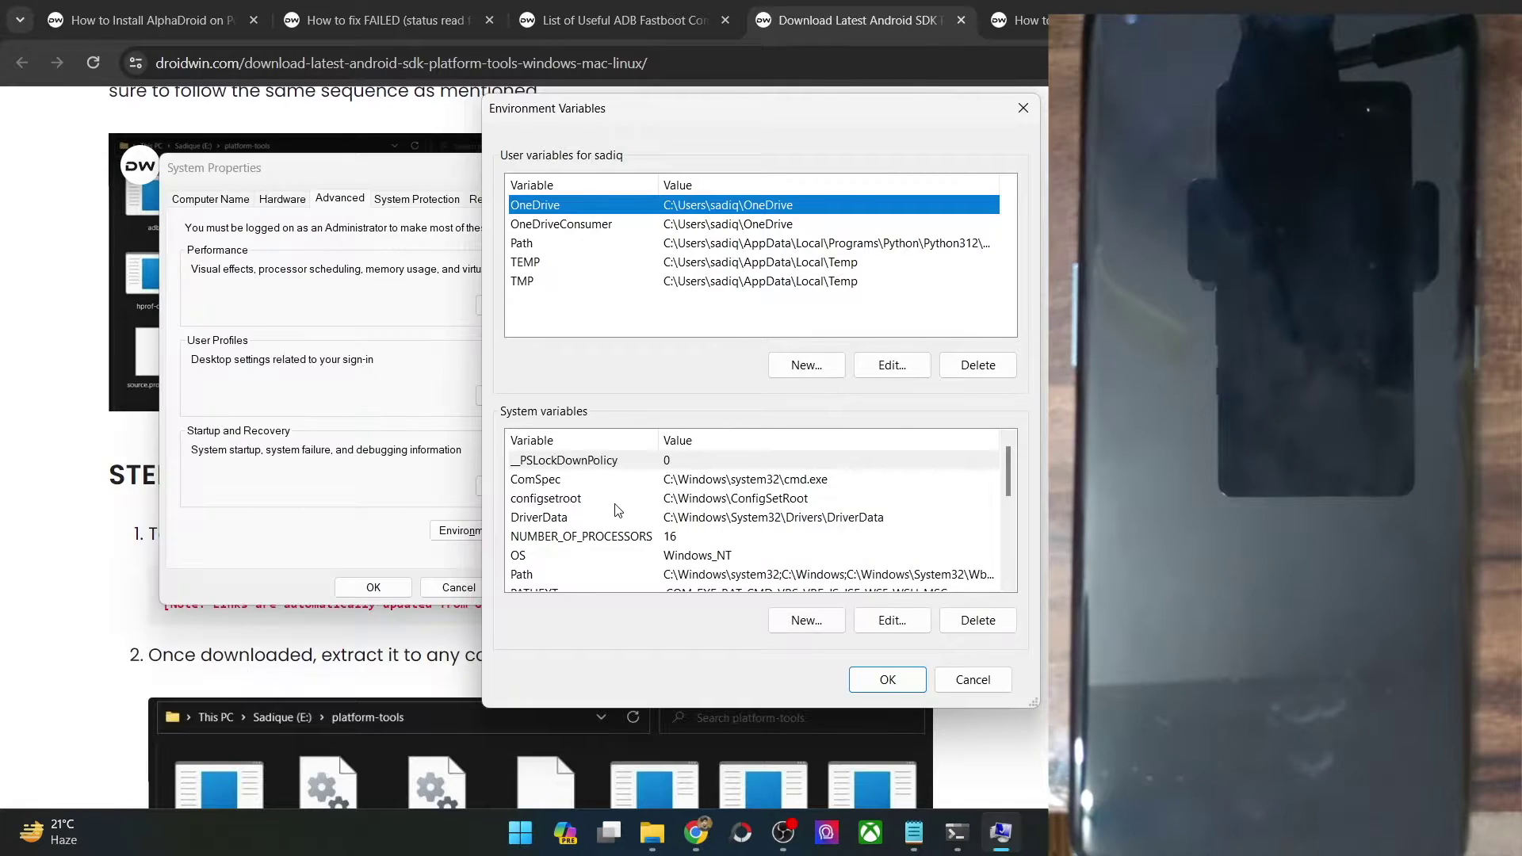
click(547, 574)
scroll(632, 517, down, 1)
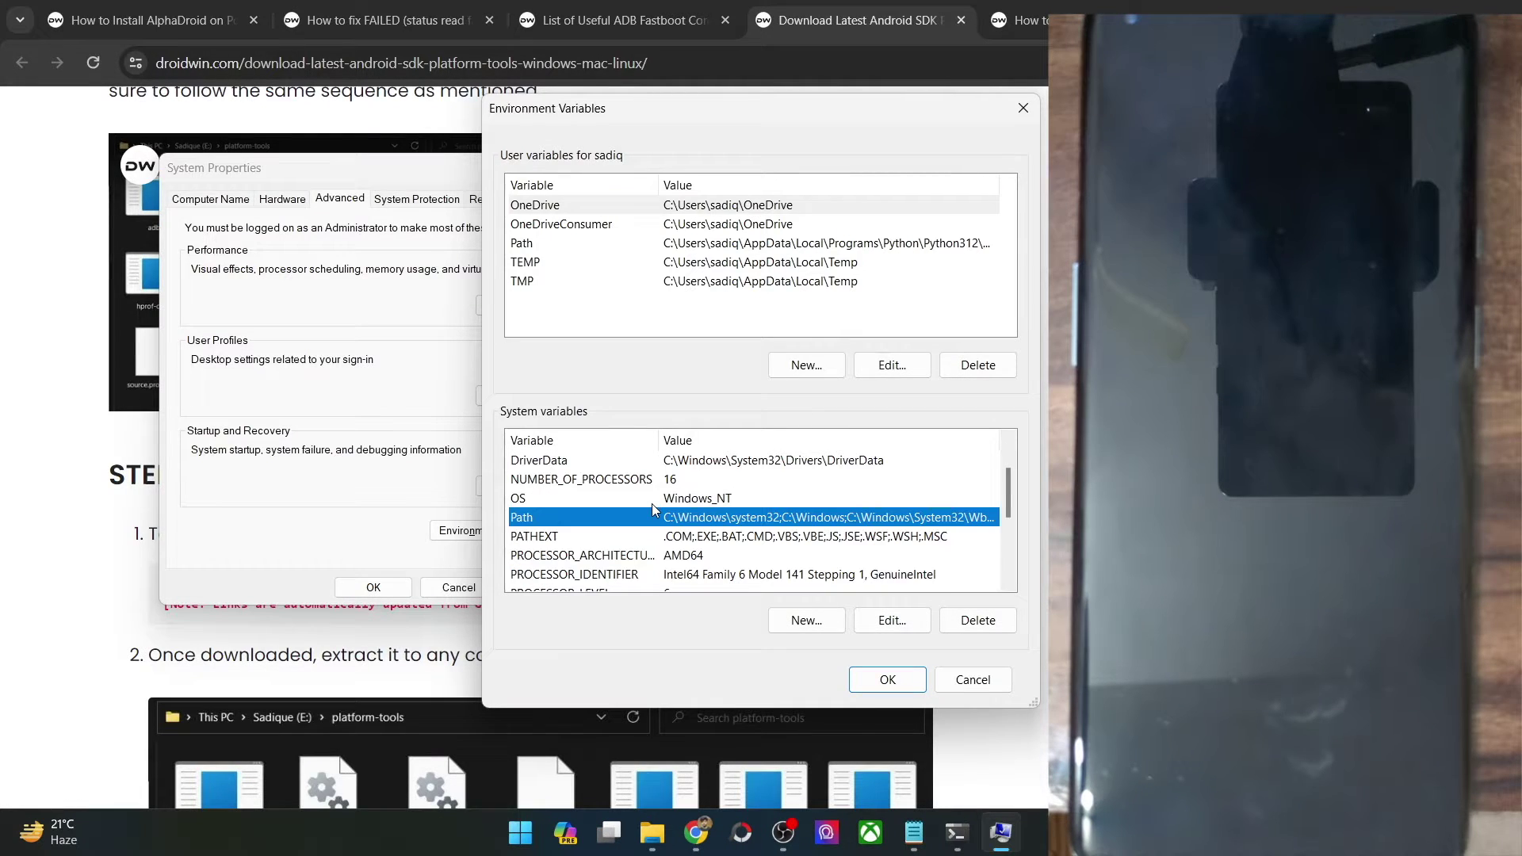
double_click(632, 517)
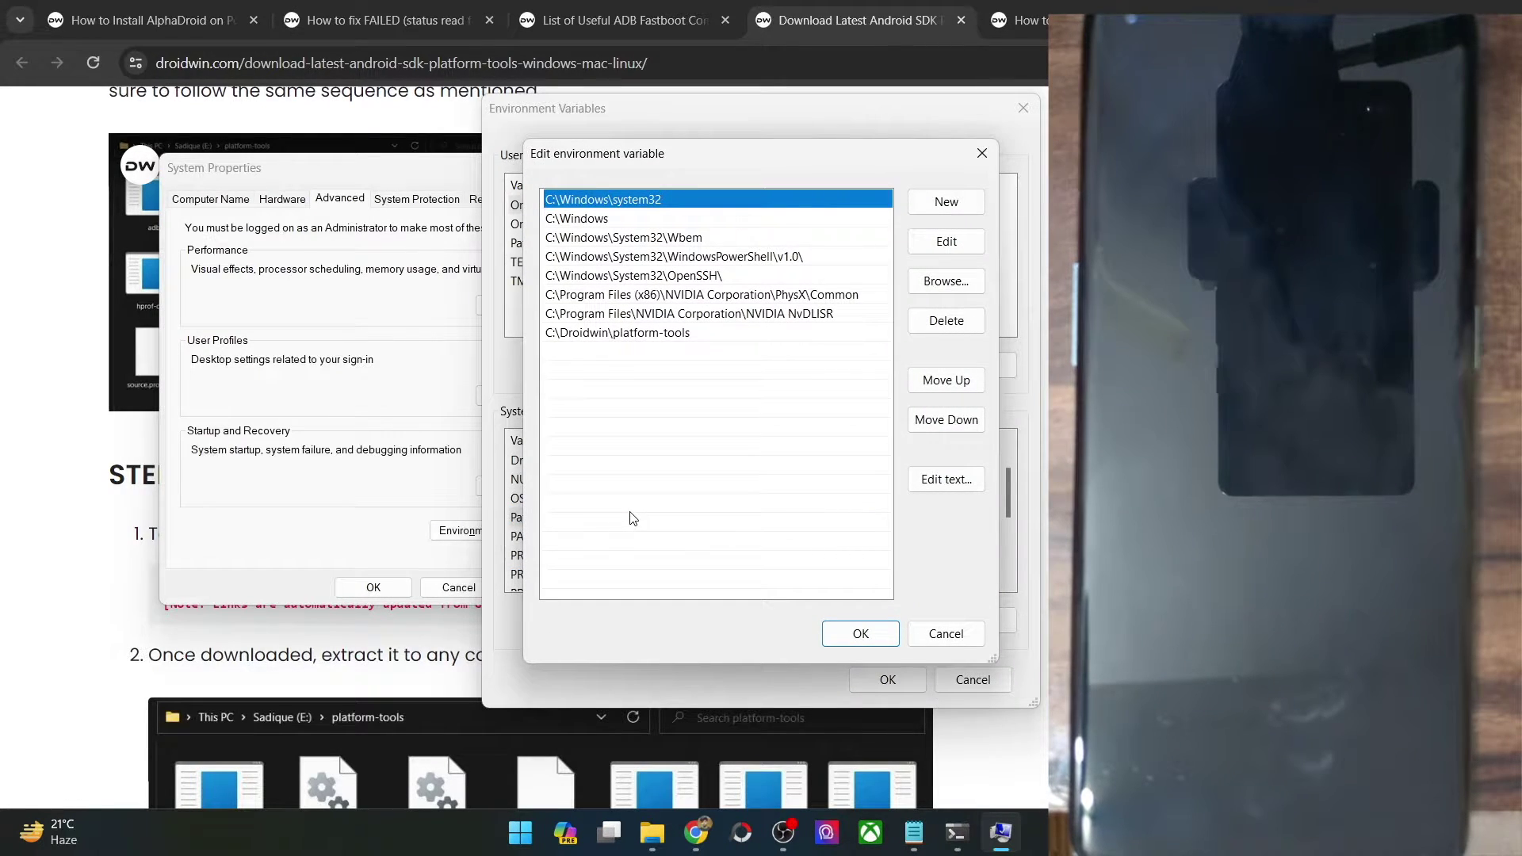
click(629, 340)
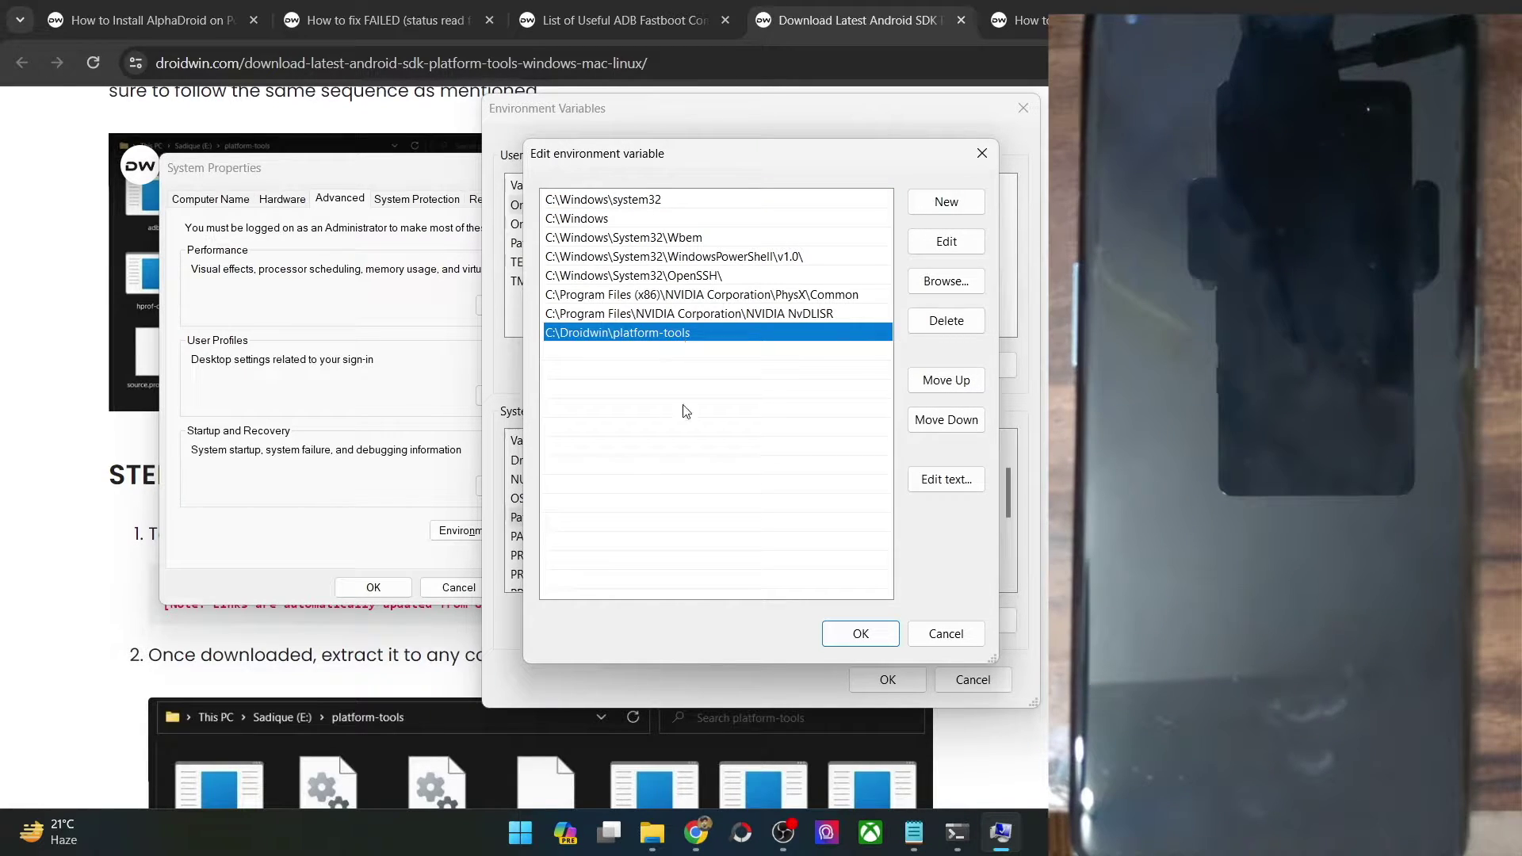
- Copy the platform-tools folder path from File Explorer and paste it as a new Path entry
click(651, 832)
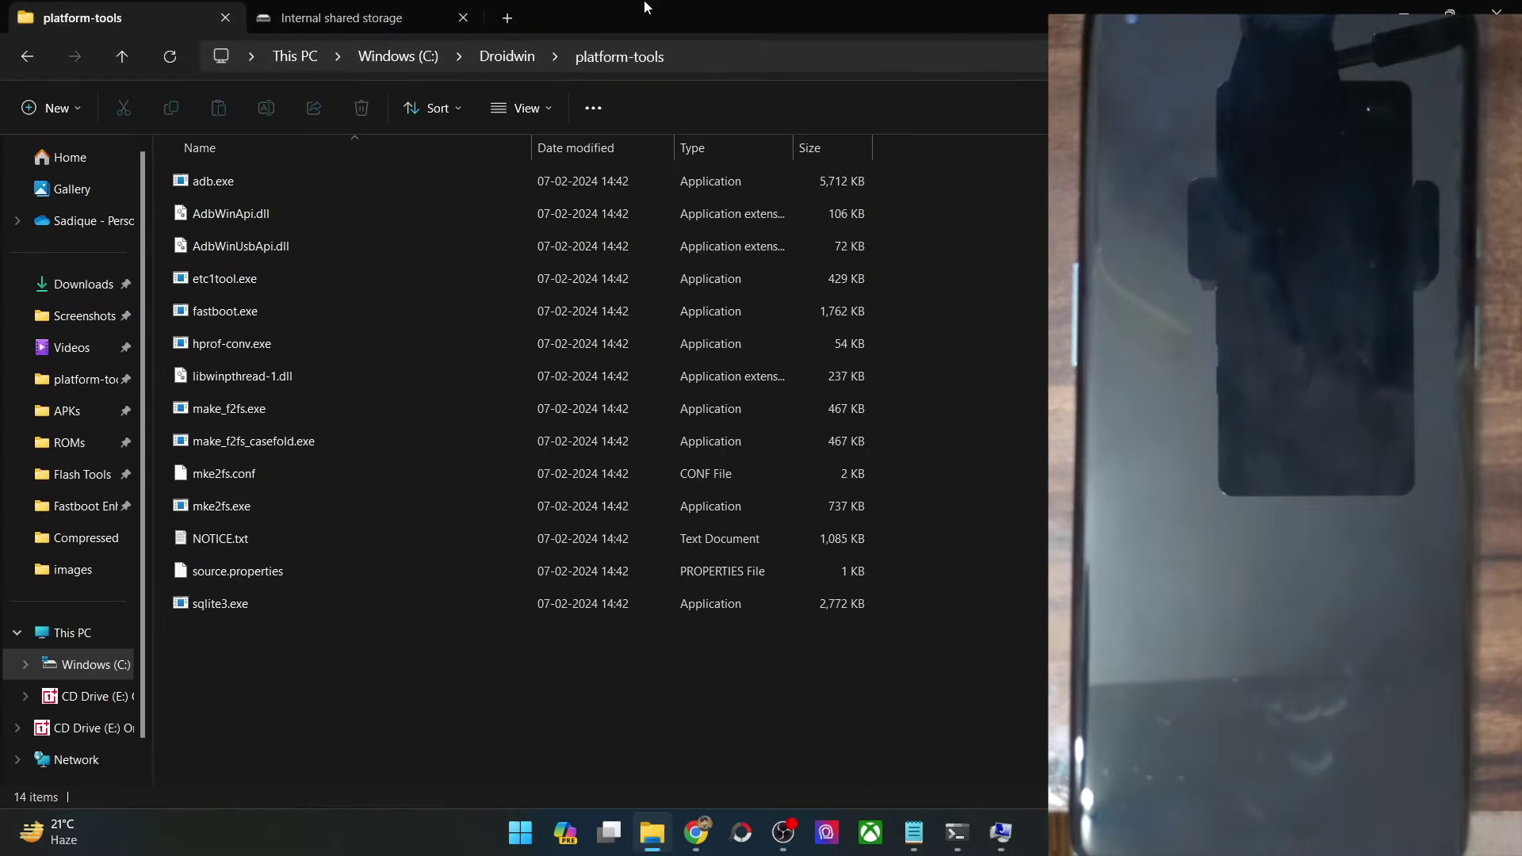
click(739, 71)
key(ctrl+c)
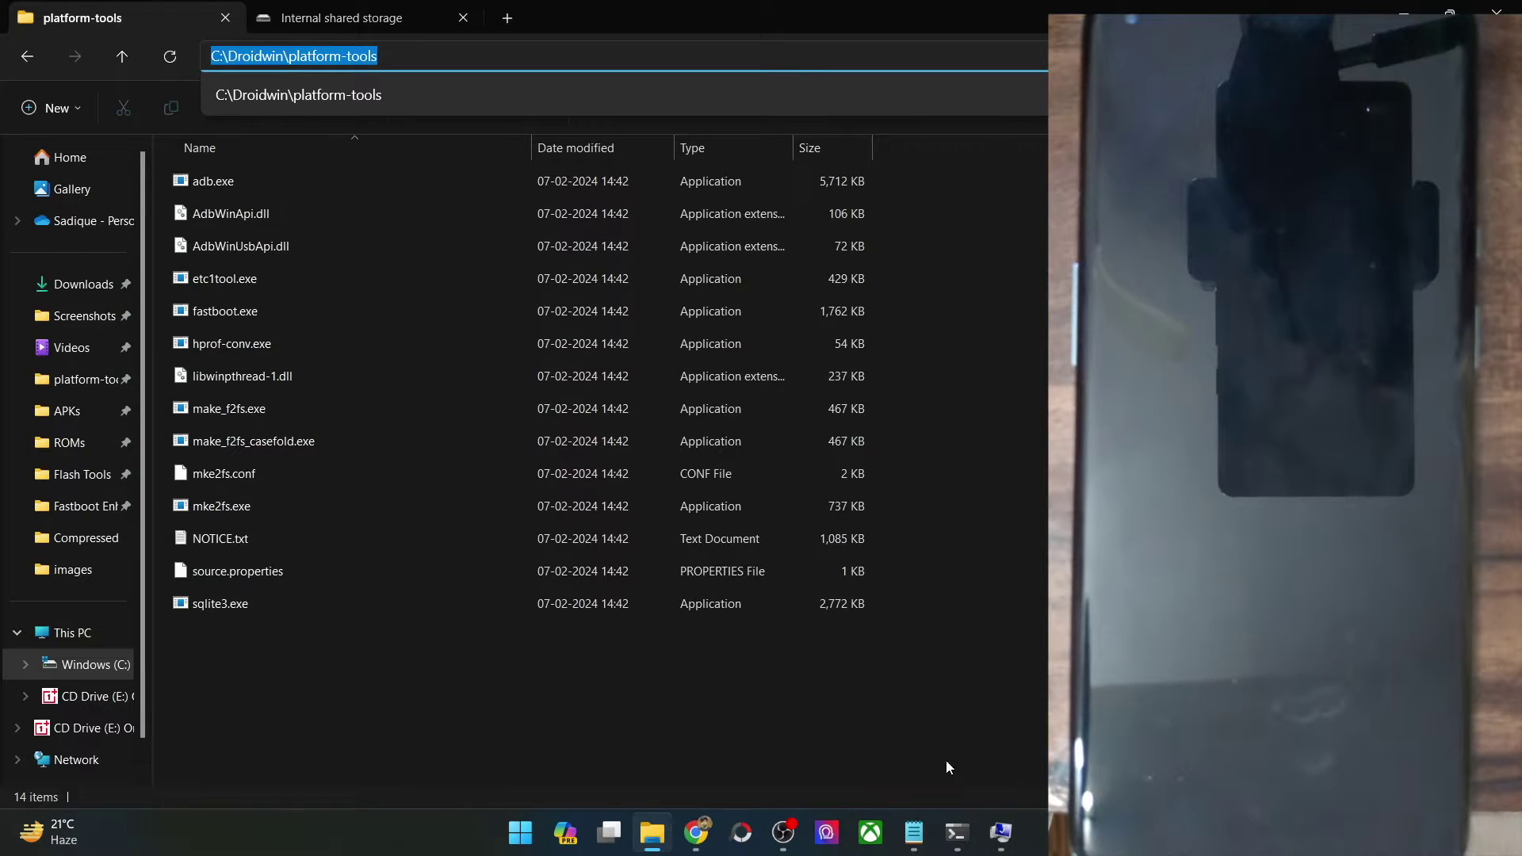
click(1001, 832)
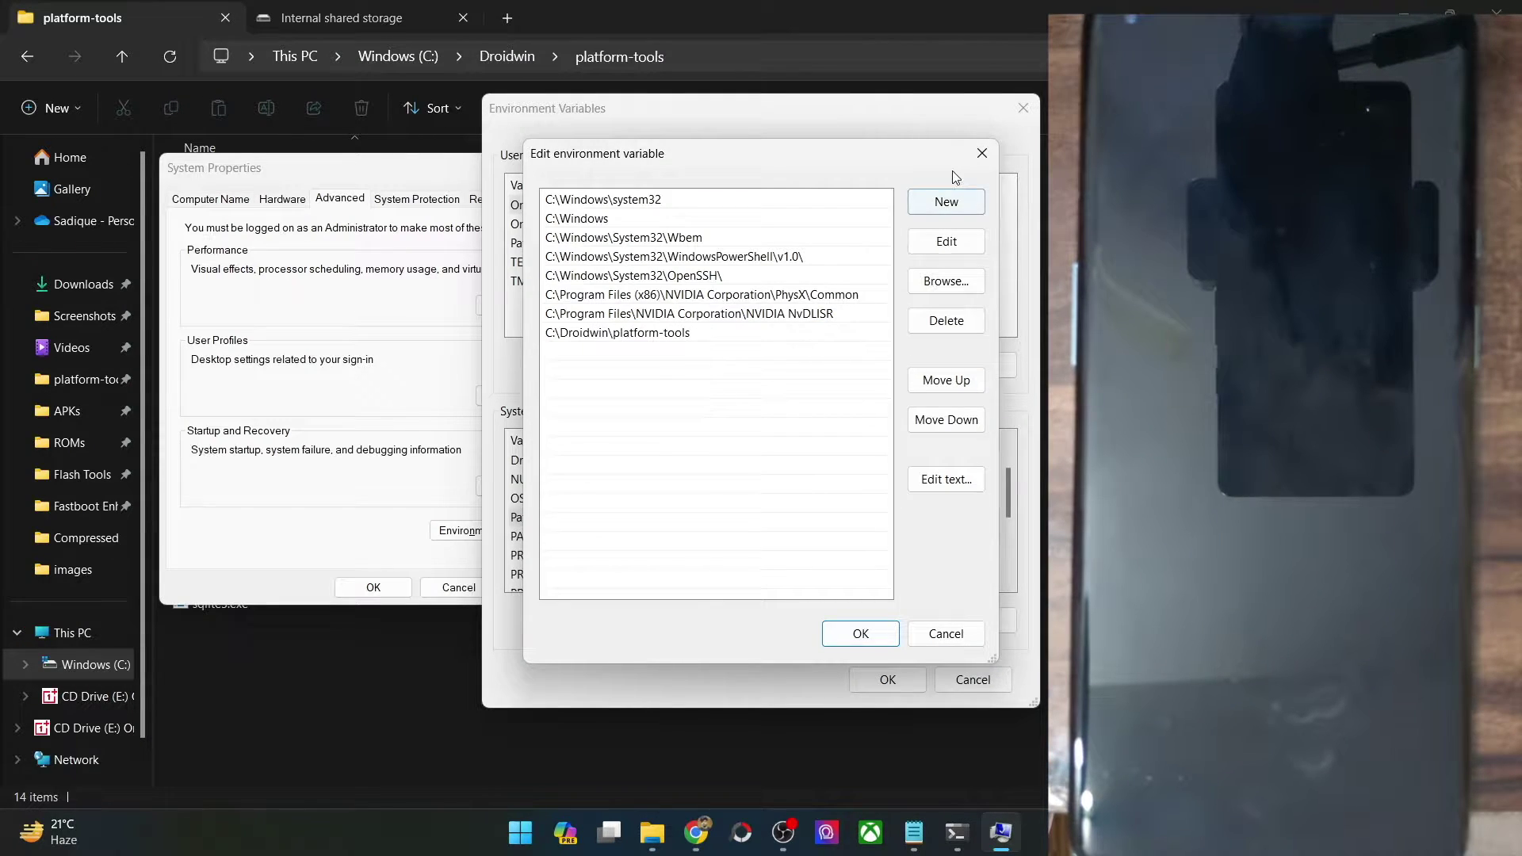
click(951, 203)
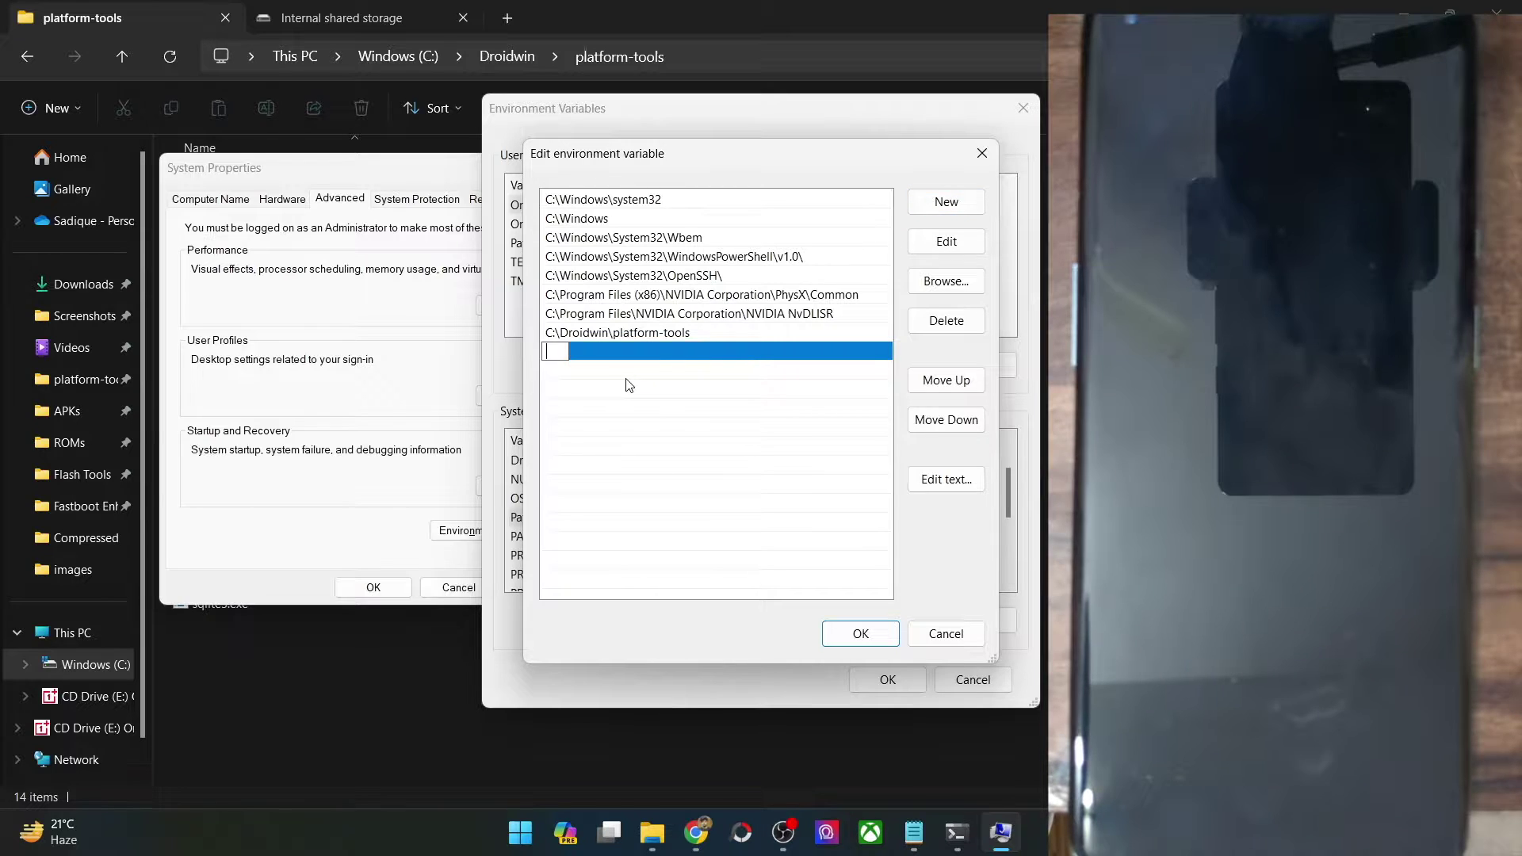
key(ctrl+v)
- Delete the duplicate new entry, keeping the existing C:\Droidwin\platform-tools row
double_click(640, 342)
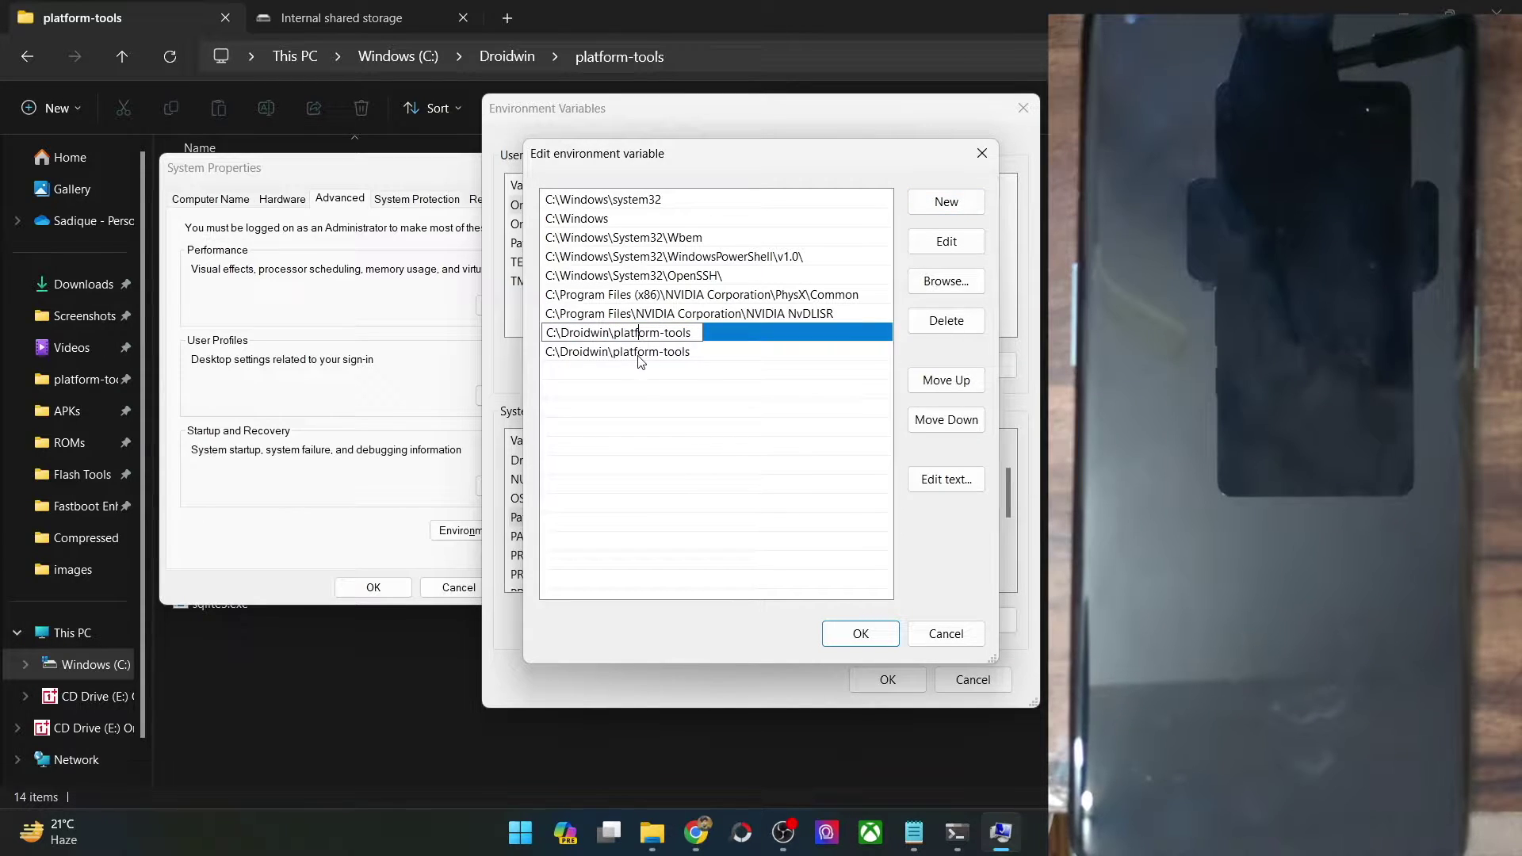
double_click(639, 356)
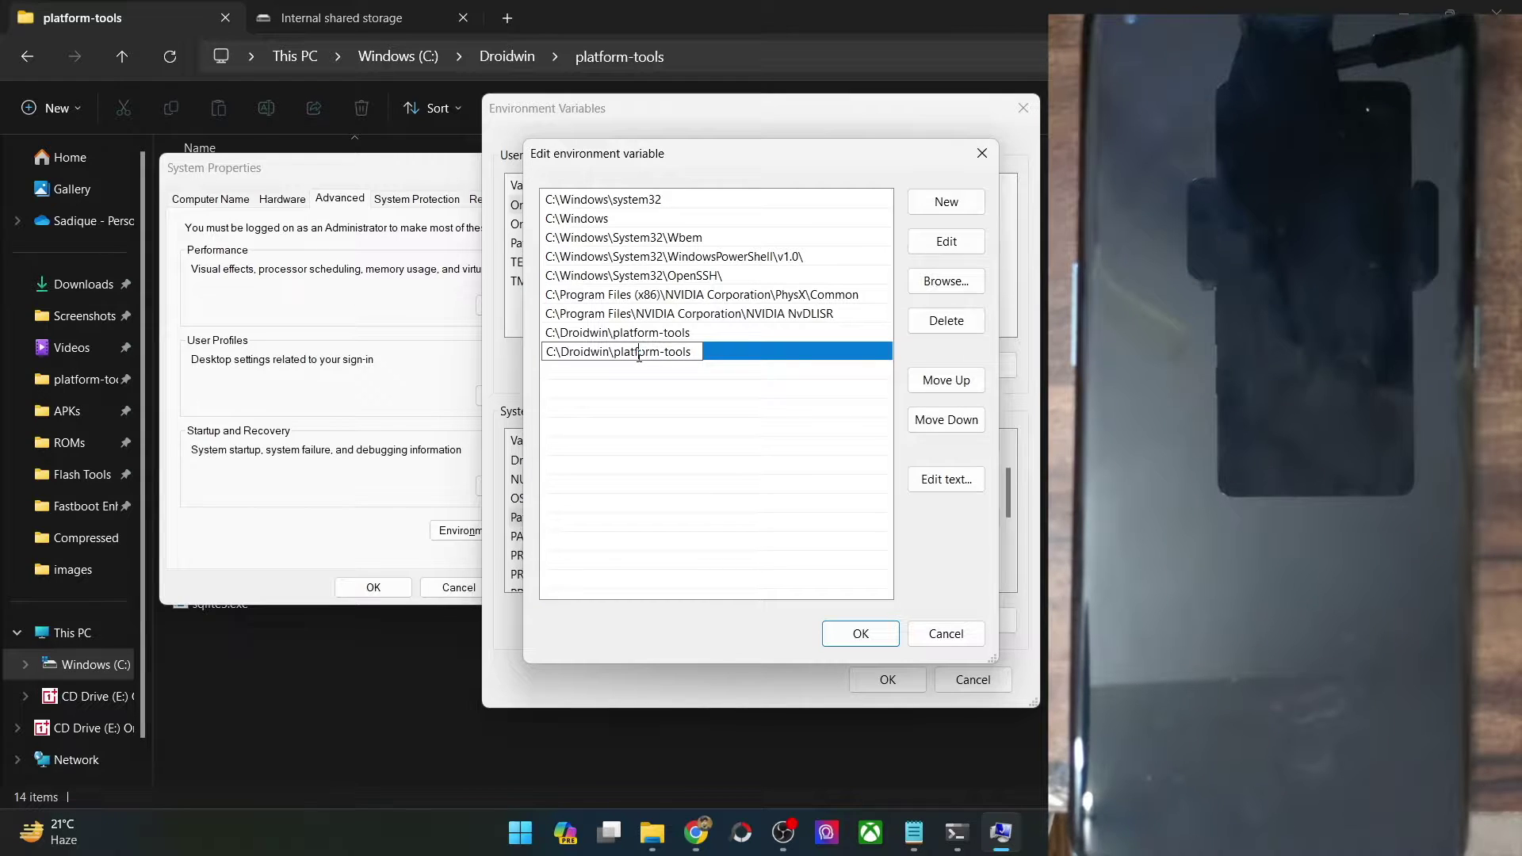
double_click(639, 353)
key(ctrl+a)
key(BackSpace)
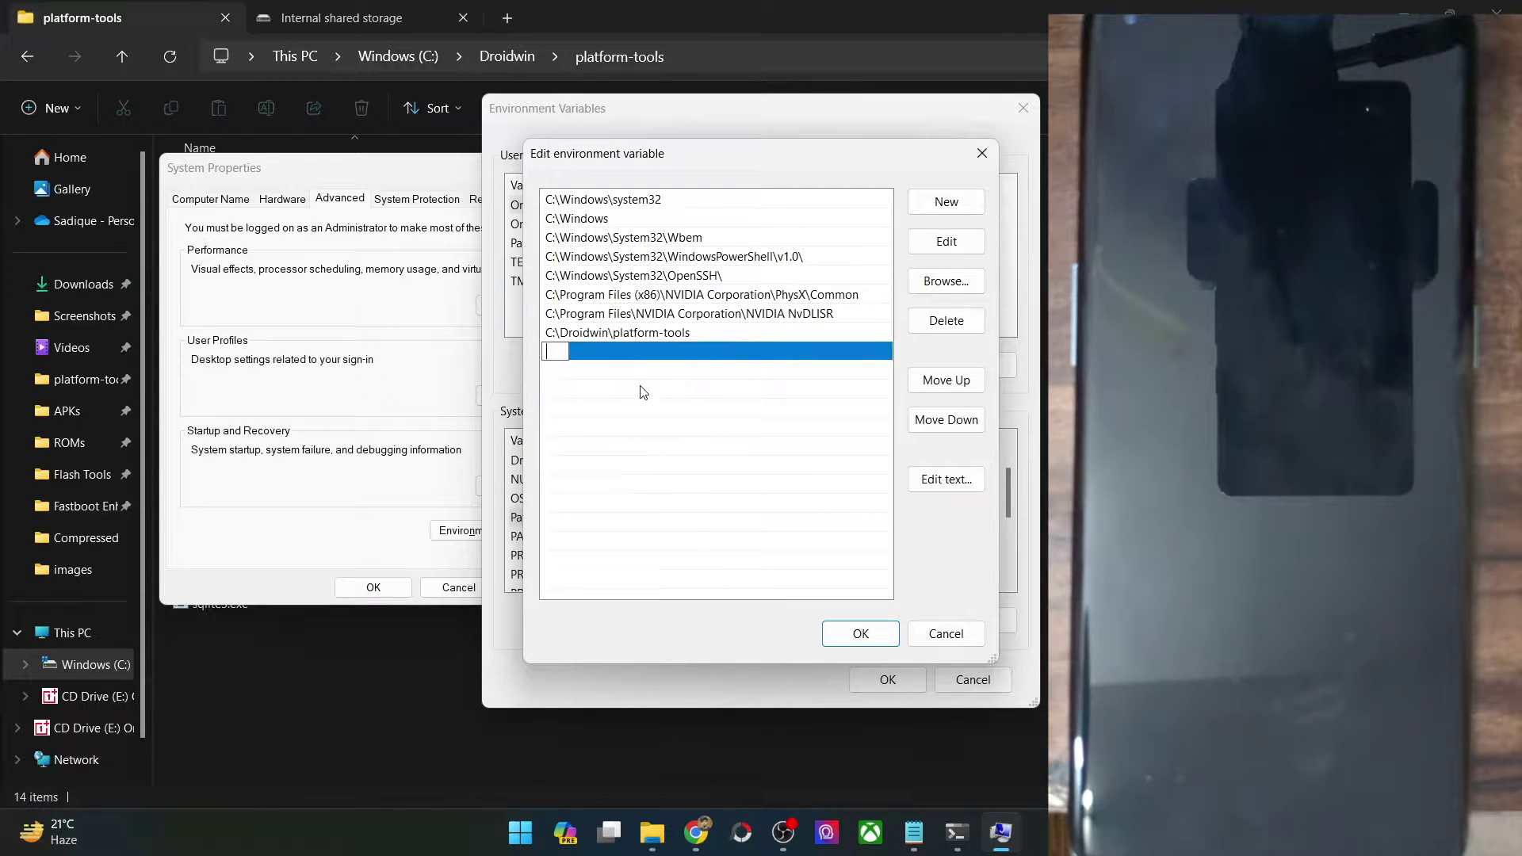
click(666, 475)
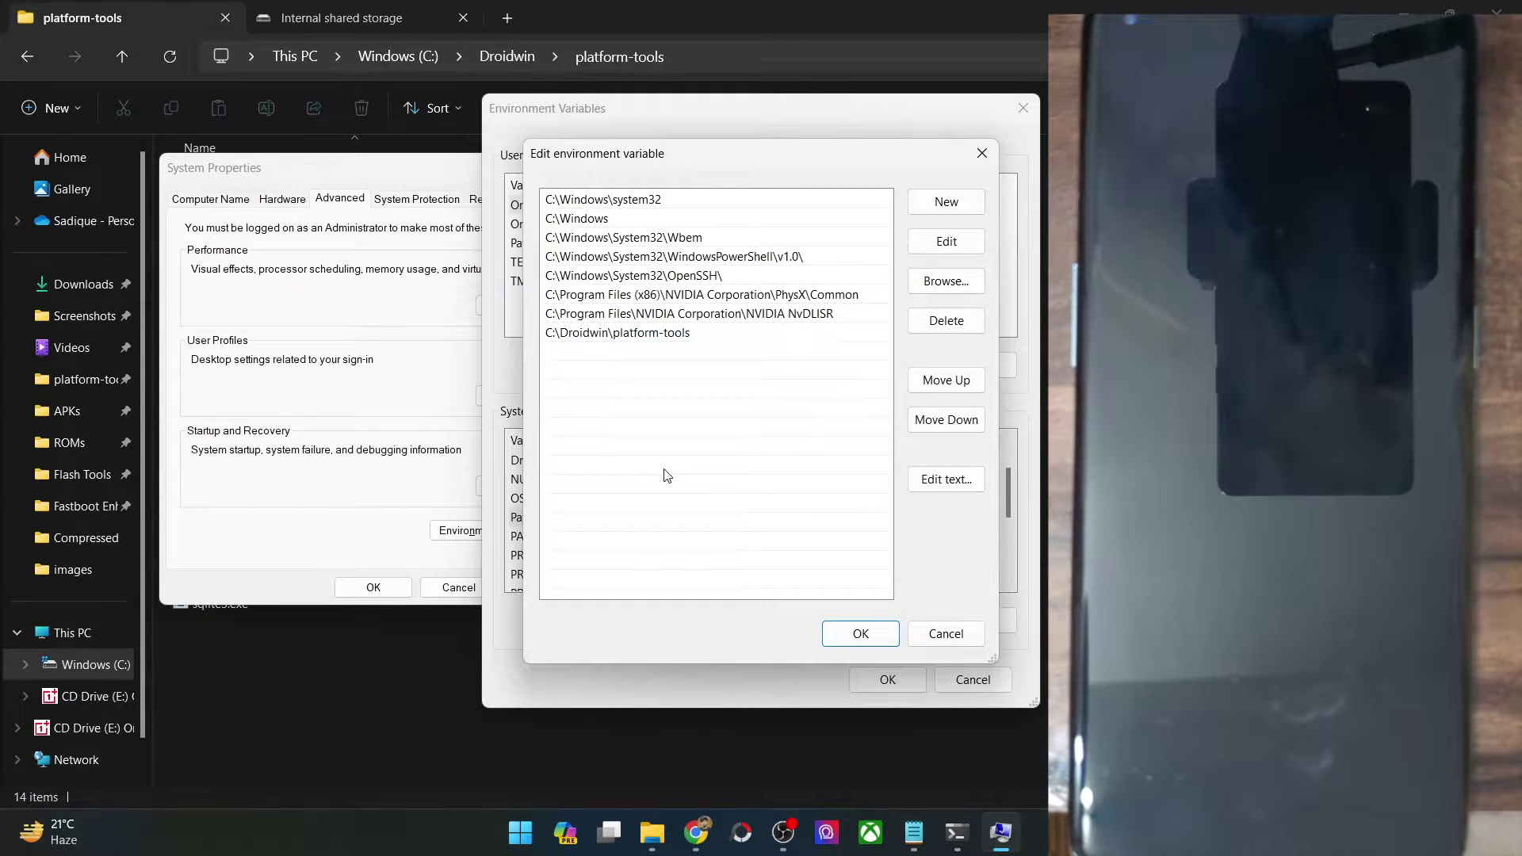
click(700, 336)
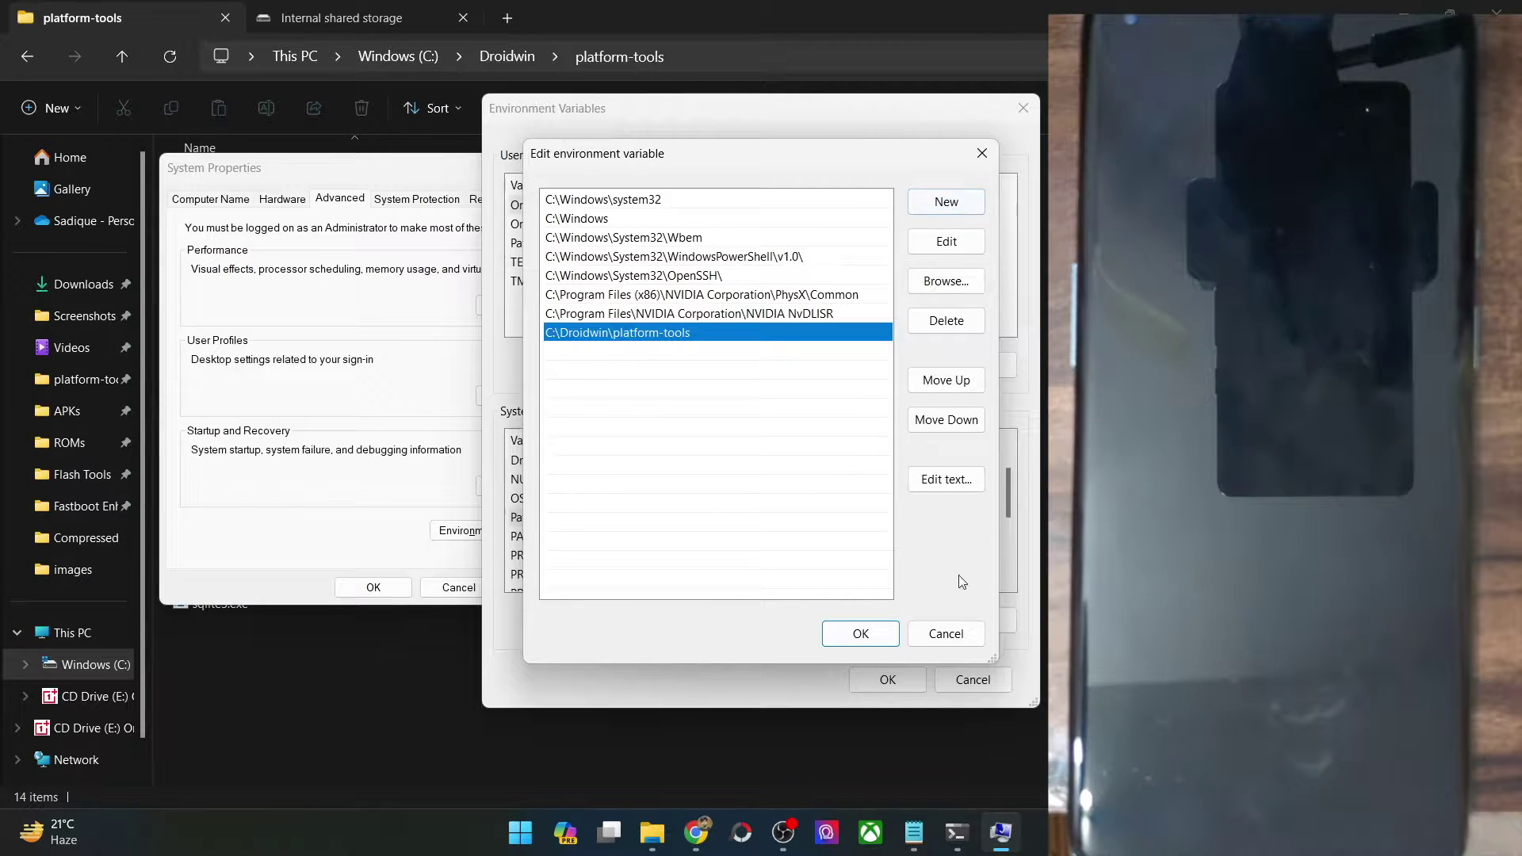
- Cancel the Edit, Environment Variables and System Properties dialogs without saving, back in Chrome
click(945, 633)
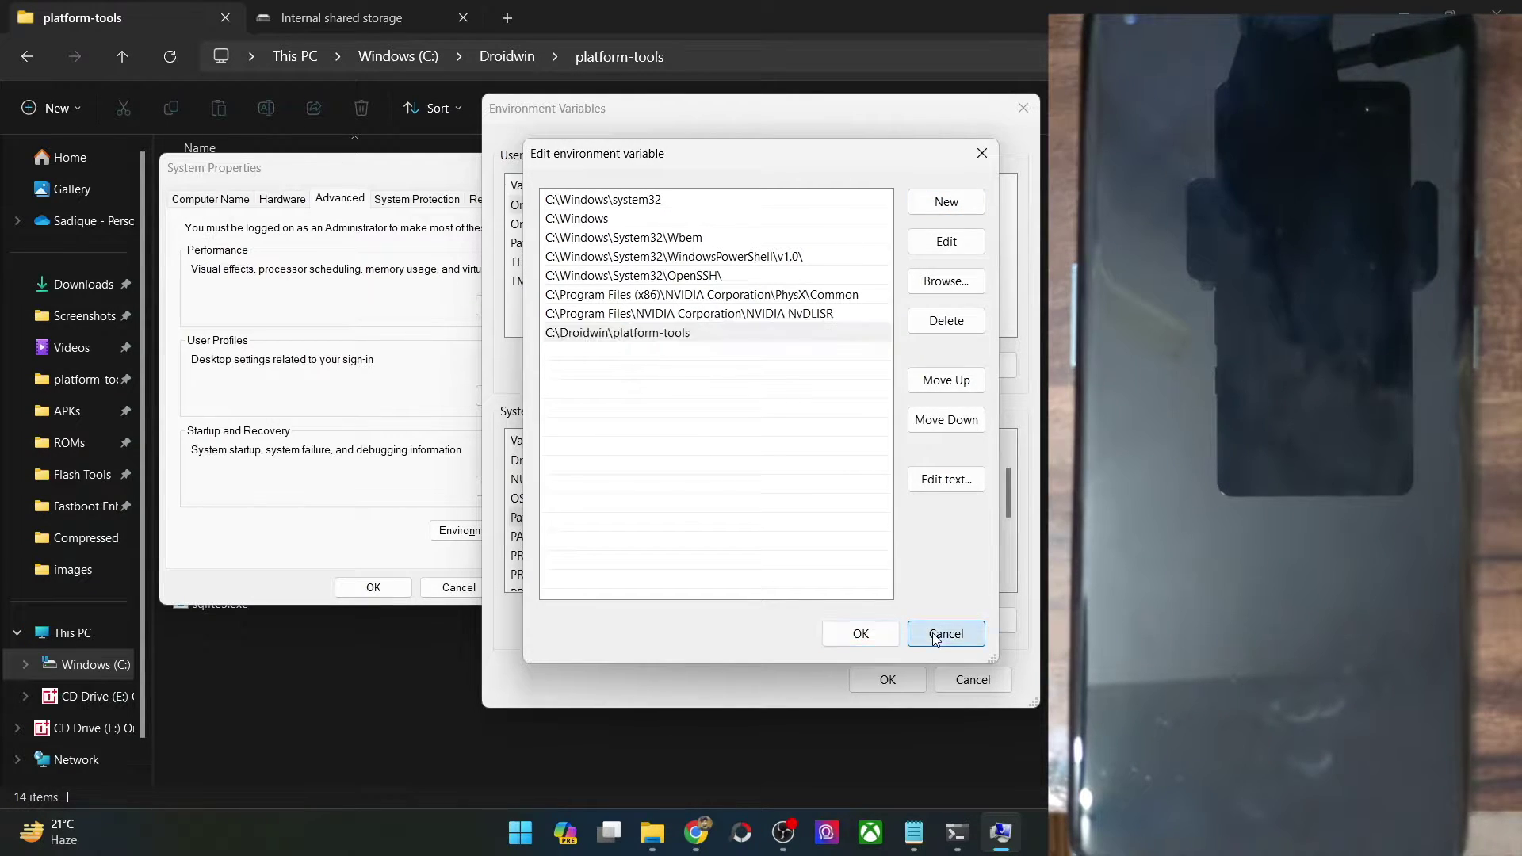
click(972, 680)
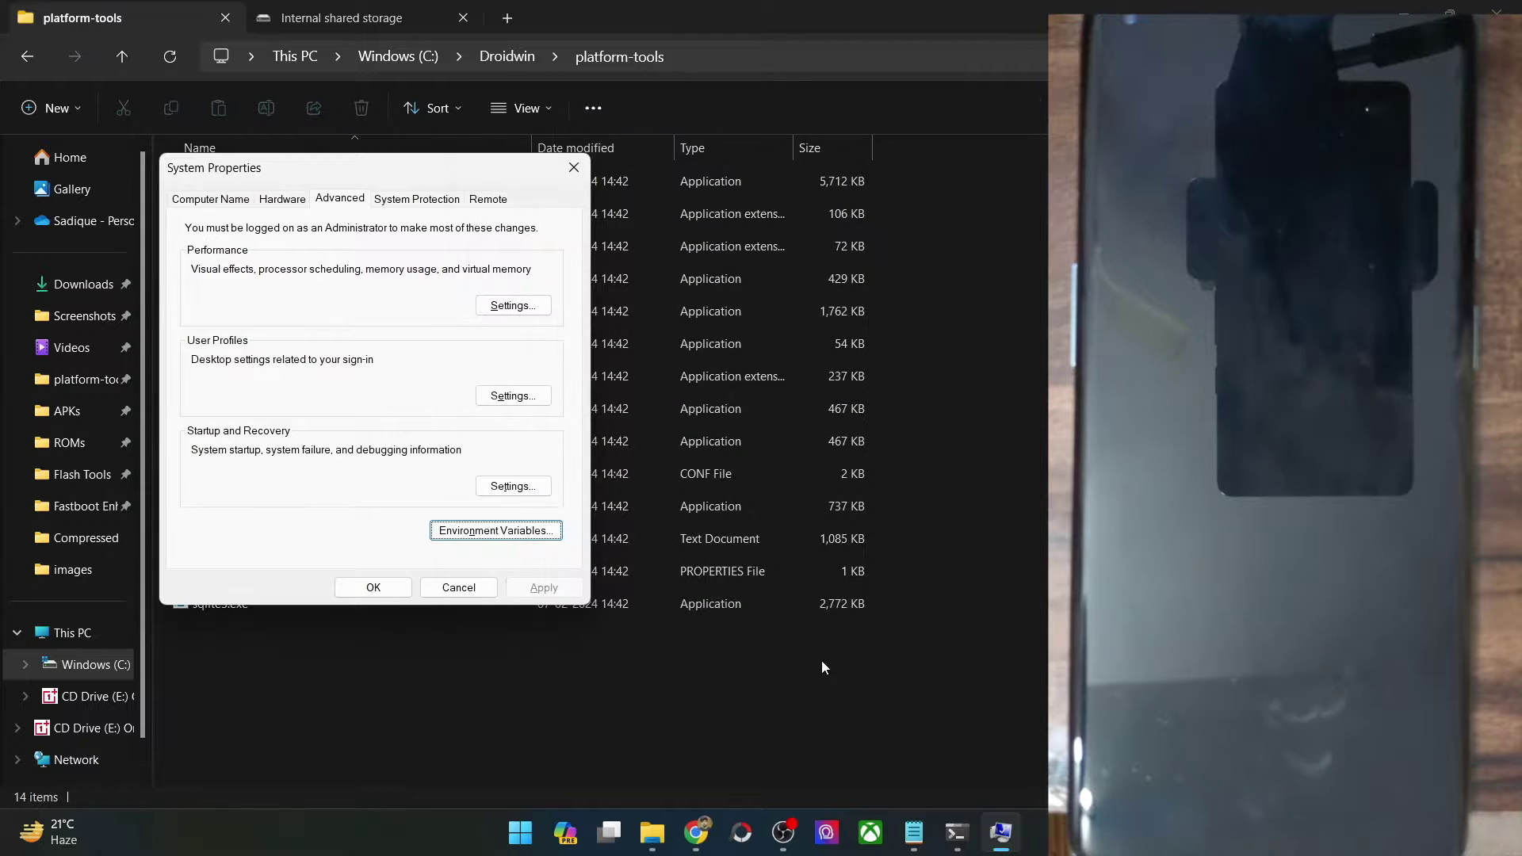
click(458, 588)
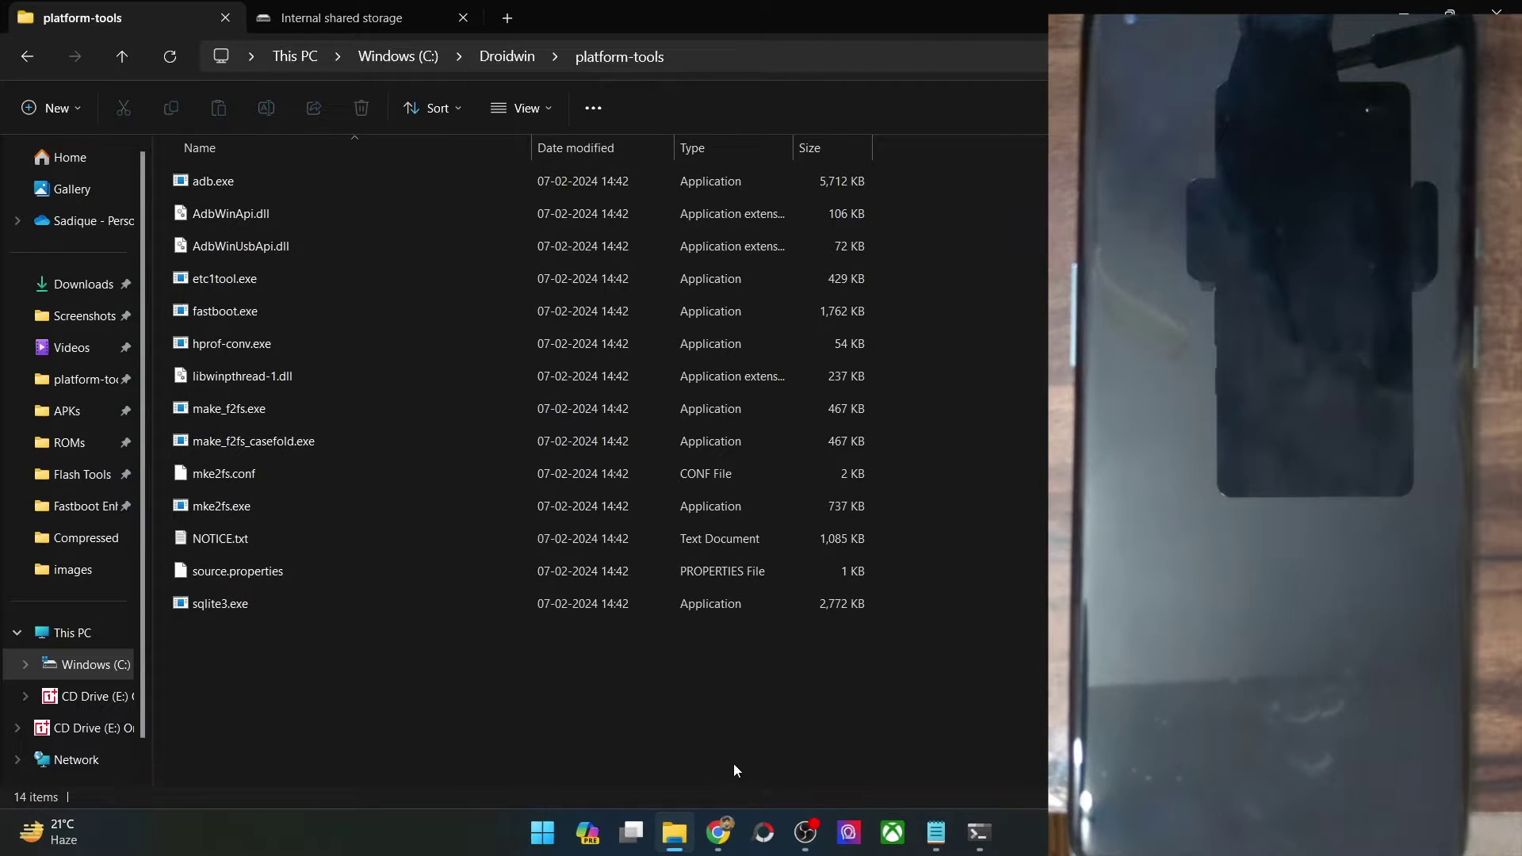
click(696, 833)
click(546, 23)
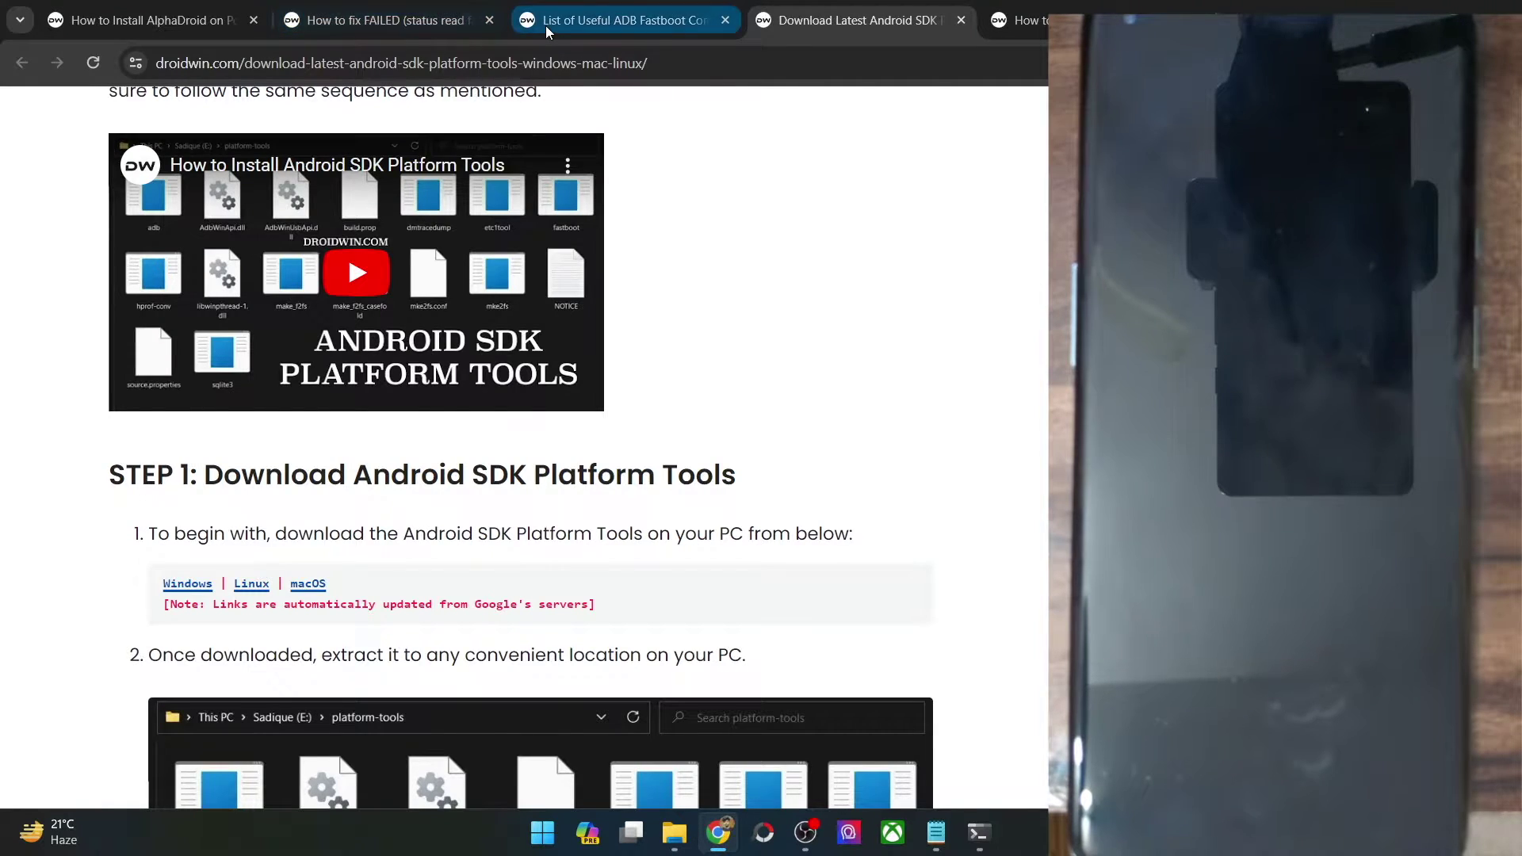
- Scroll the status-read-failed article to 'Fix 5: Launch CMD inside ADB Directory' and highlight 'ADB Directory'
click(330, 24)
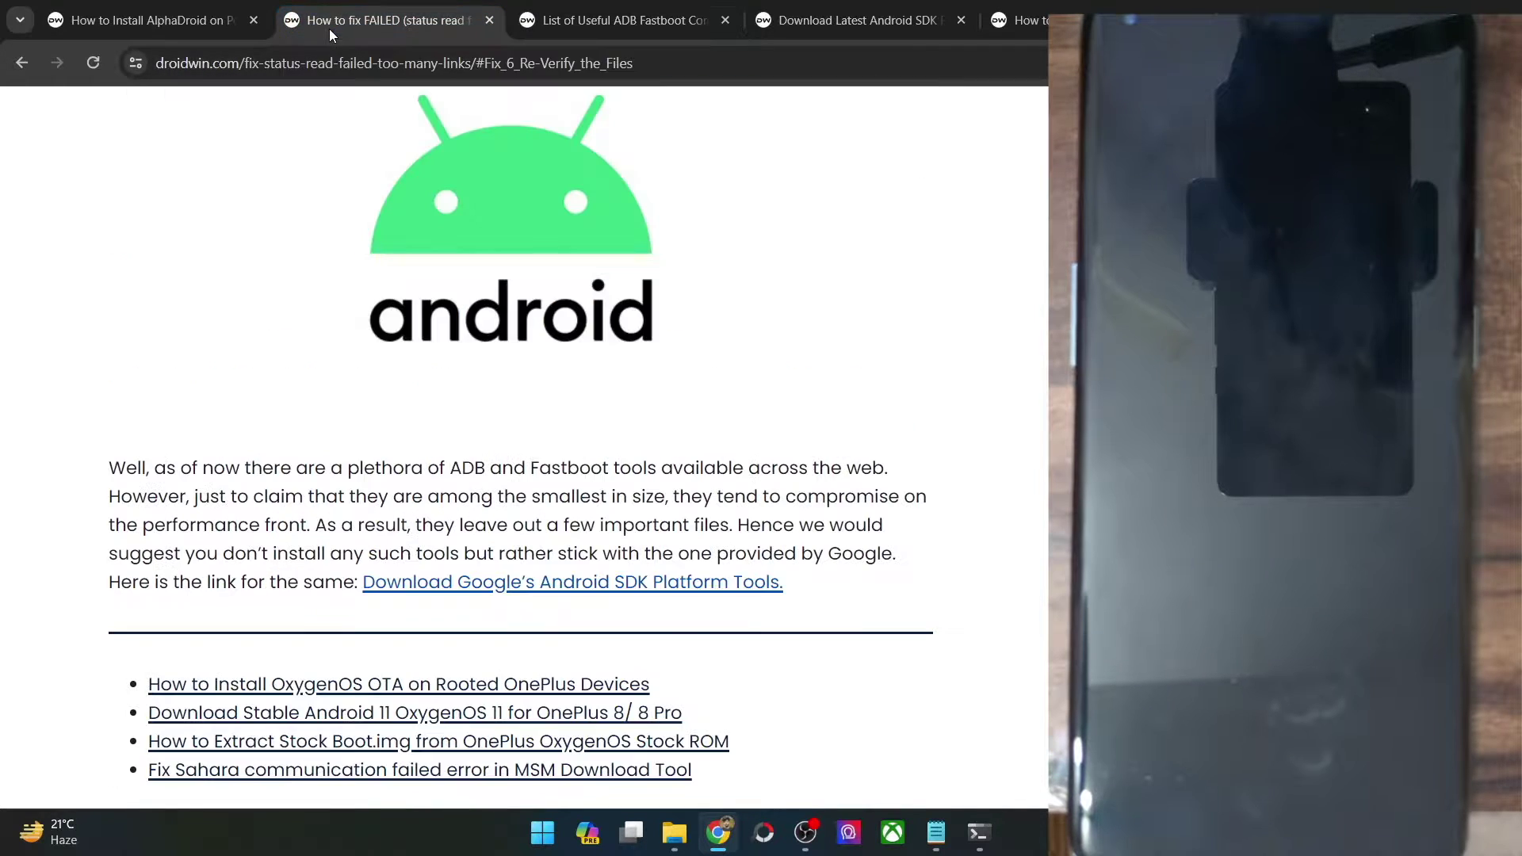
scroll(531, 439, down, 6)
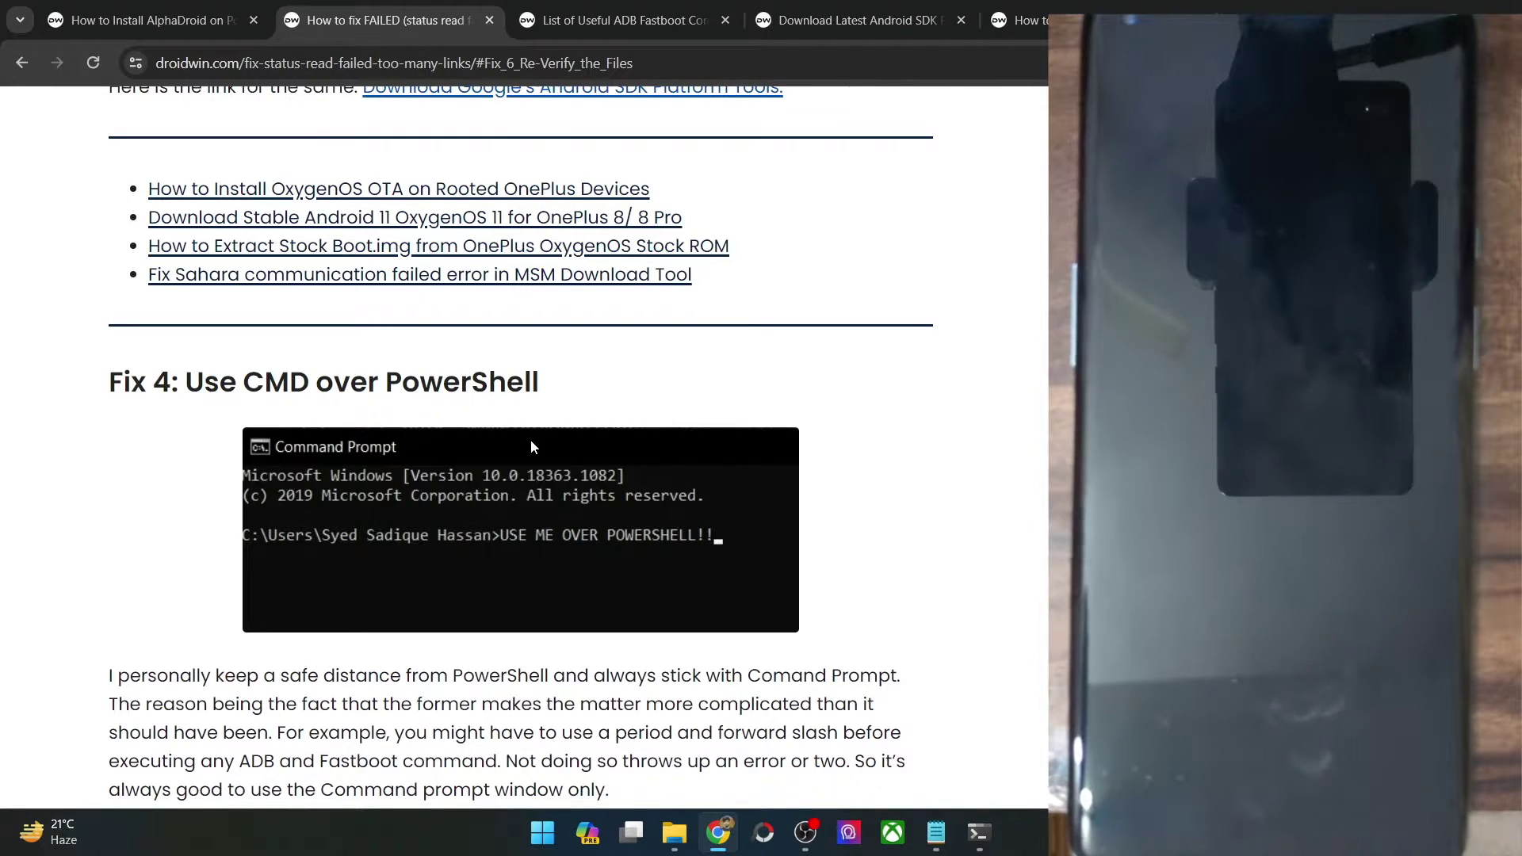
scroll(531, 442, down, 1)
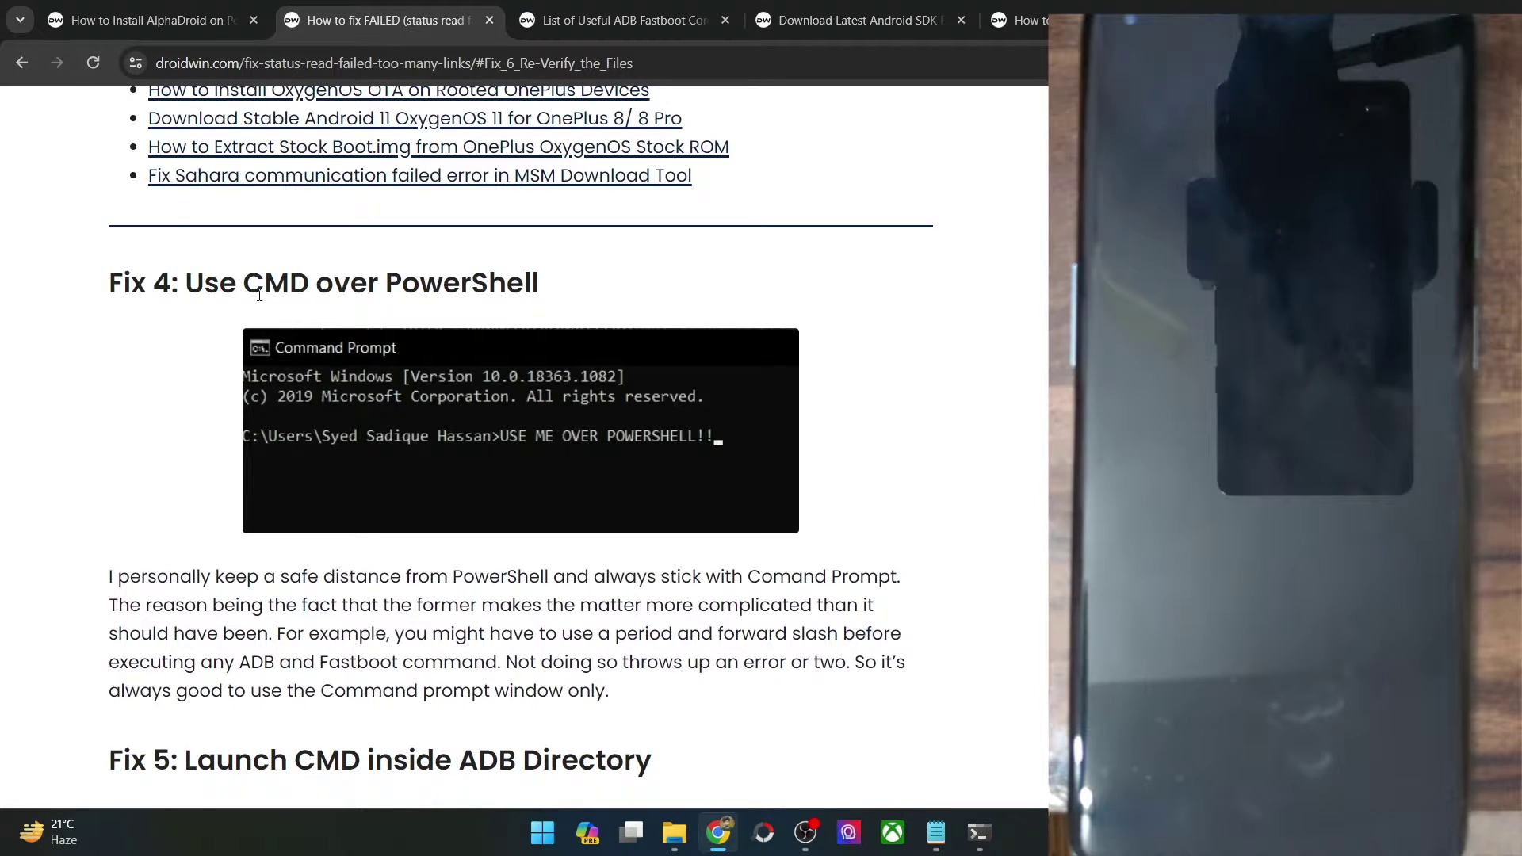
scroll(259, 295, down, 2)
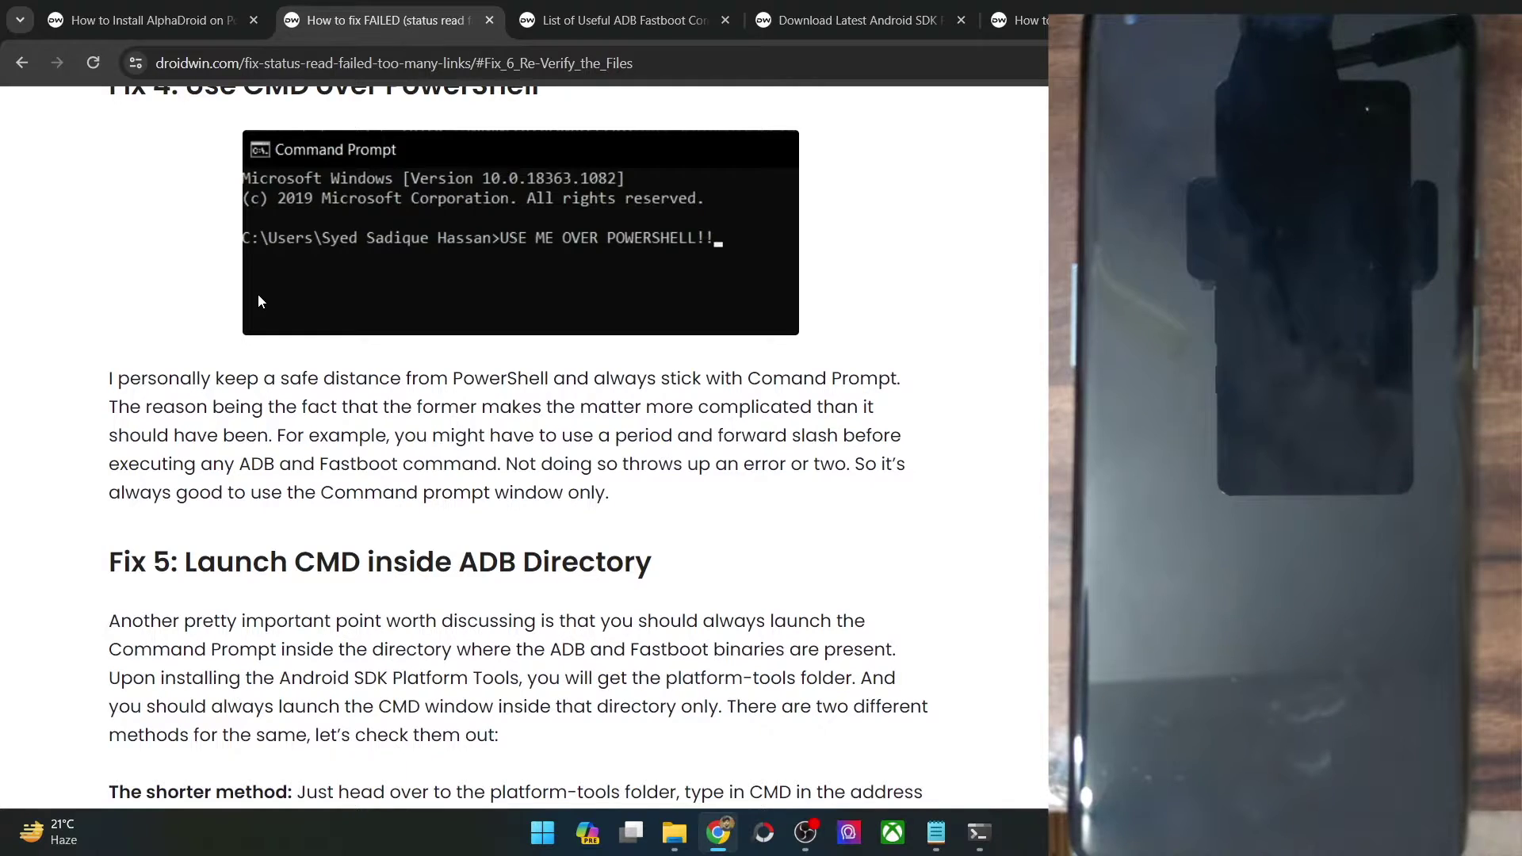
scroll(259, 301, down, 3)
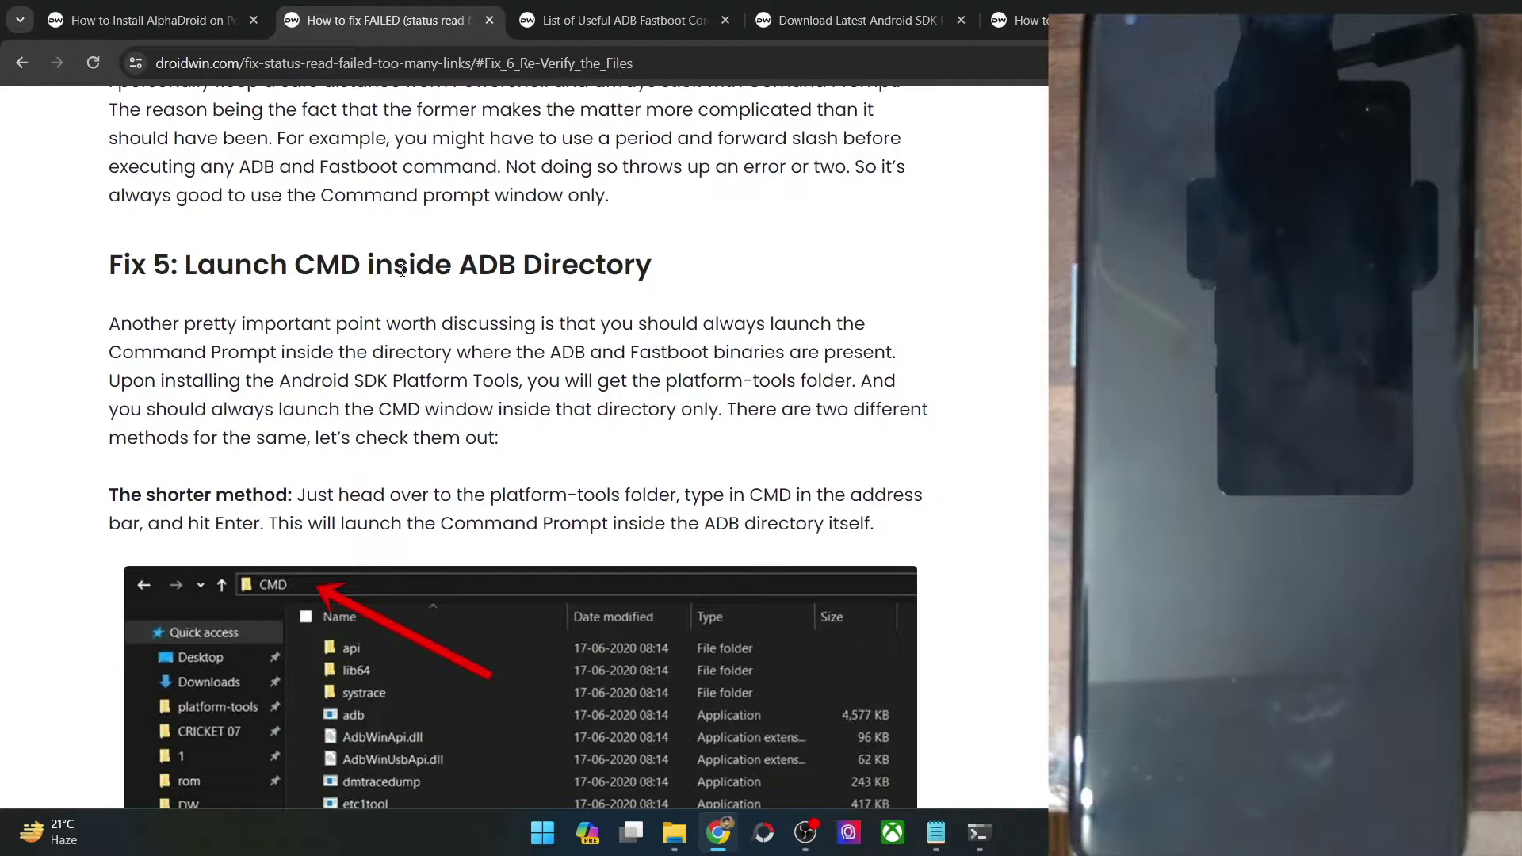
drag(457, 263, 655, 260)
click(673, 370)
click(674, 832)
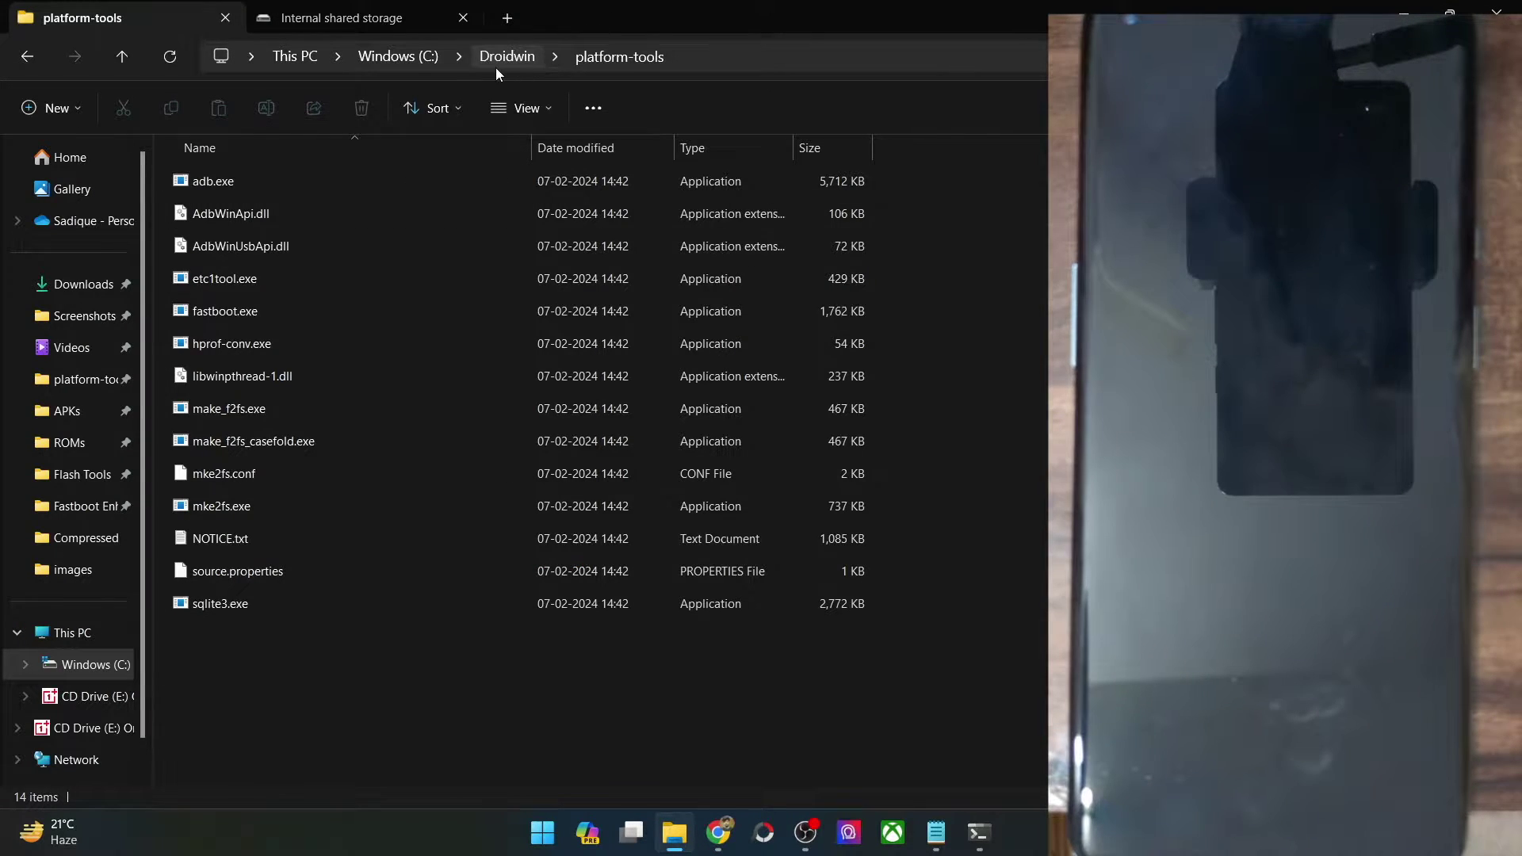
- Type cmd in the platform-tools address bar, then search 'cmd' from the Start menu
click(704, 55)
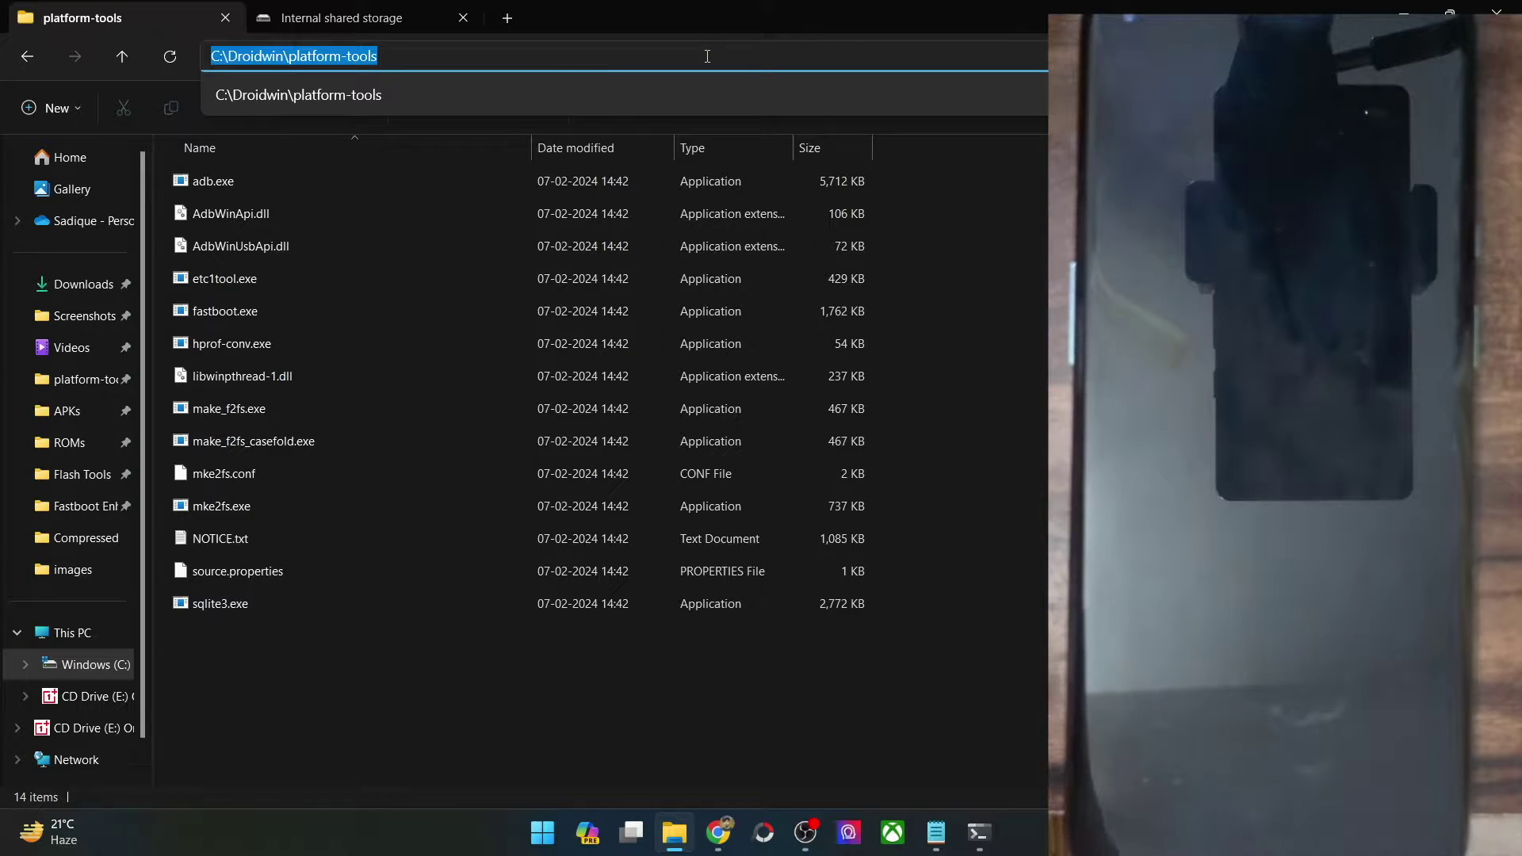
text(cmd)
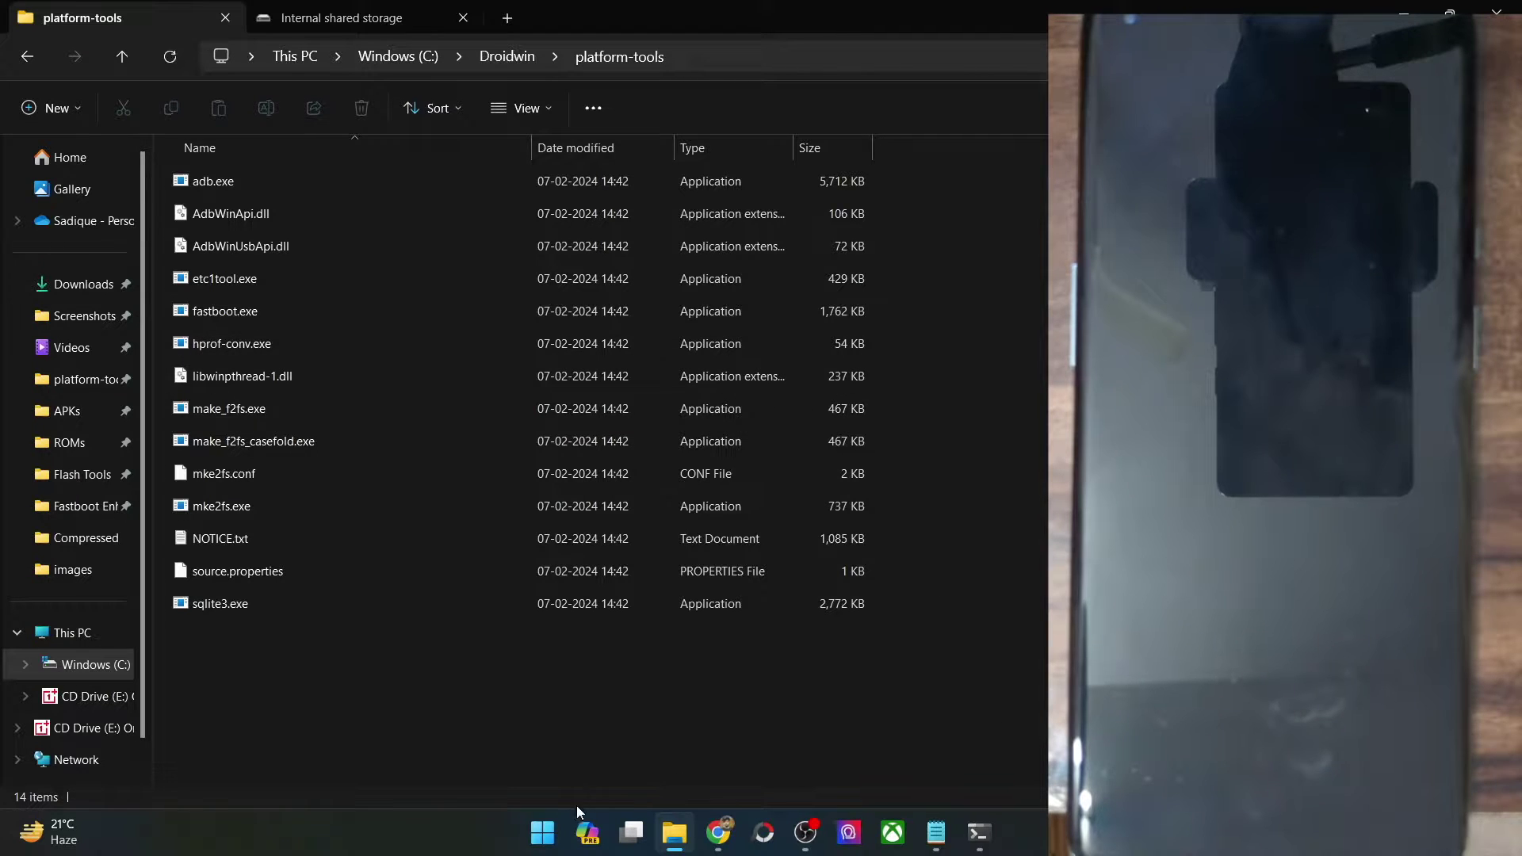
key(super)
text(cmd)
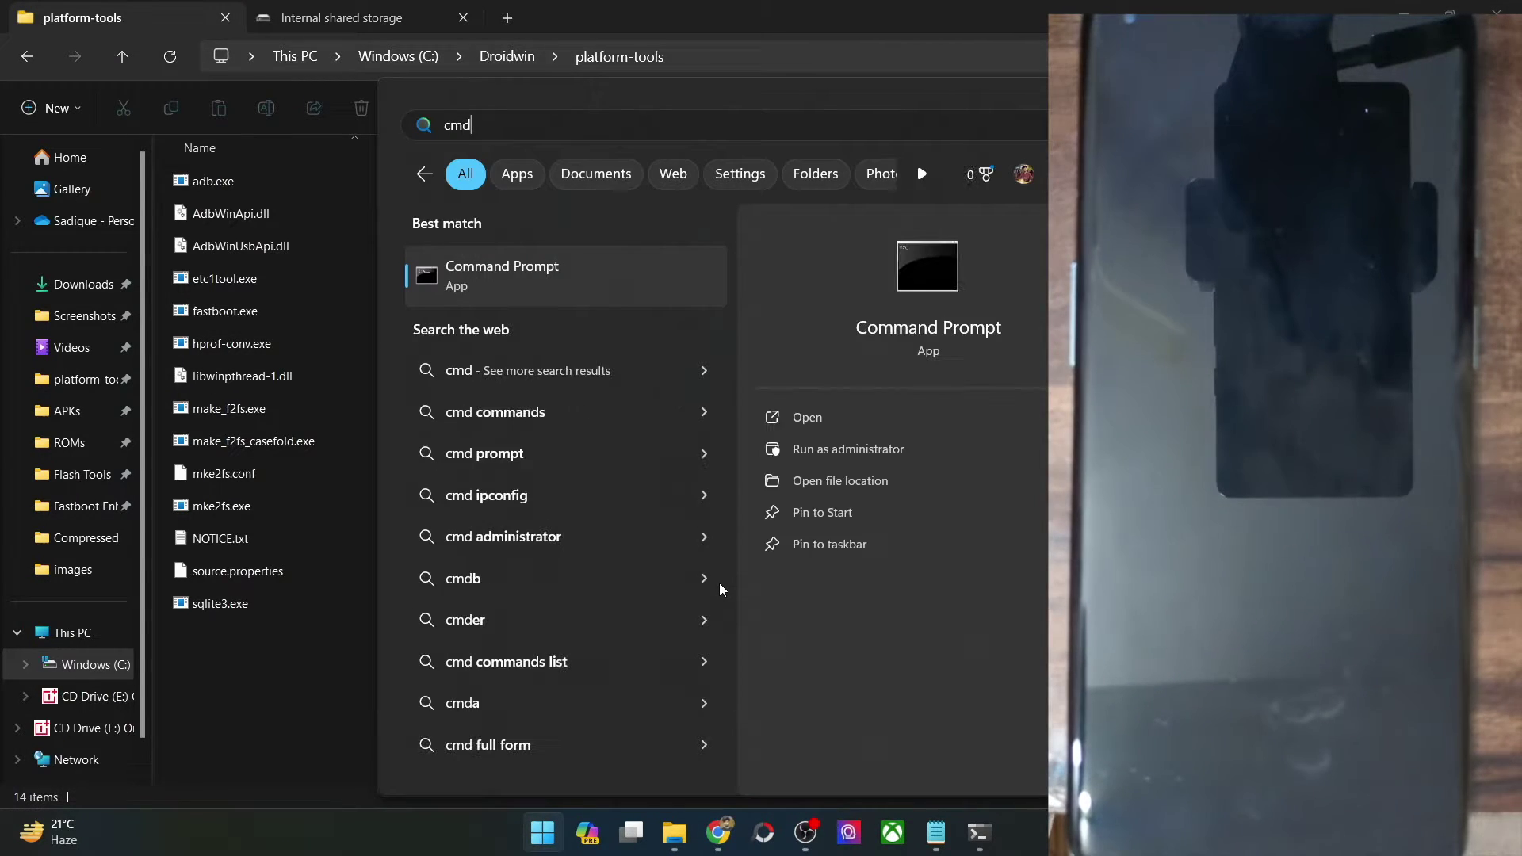
- Launch Command Prompt and cd into the pasted C:\Droidwin\platform-tools path
click(851, 417)
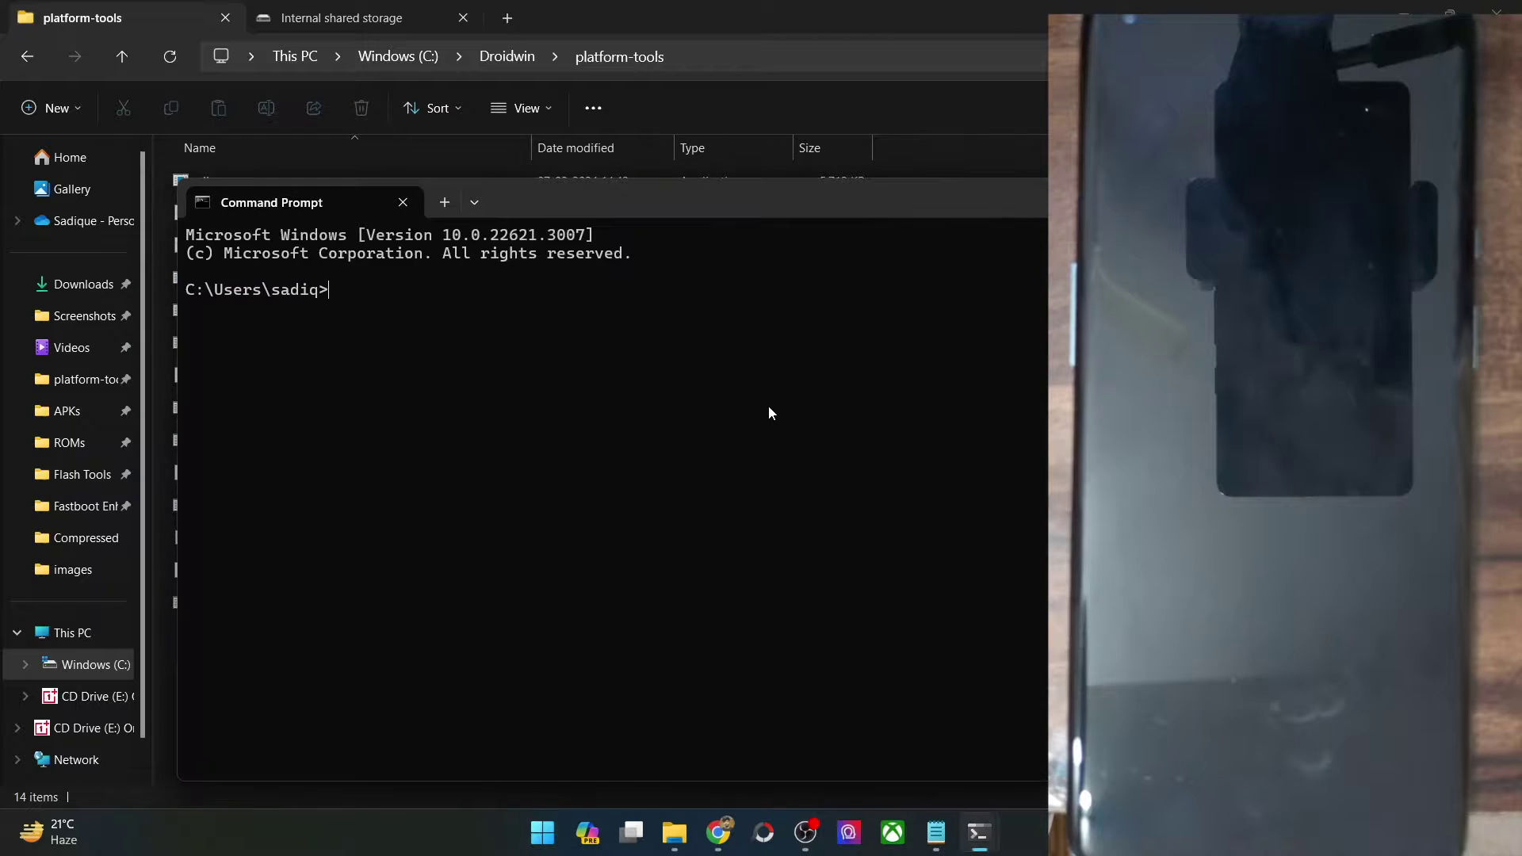
click(720, 61)
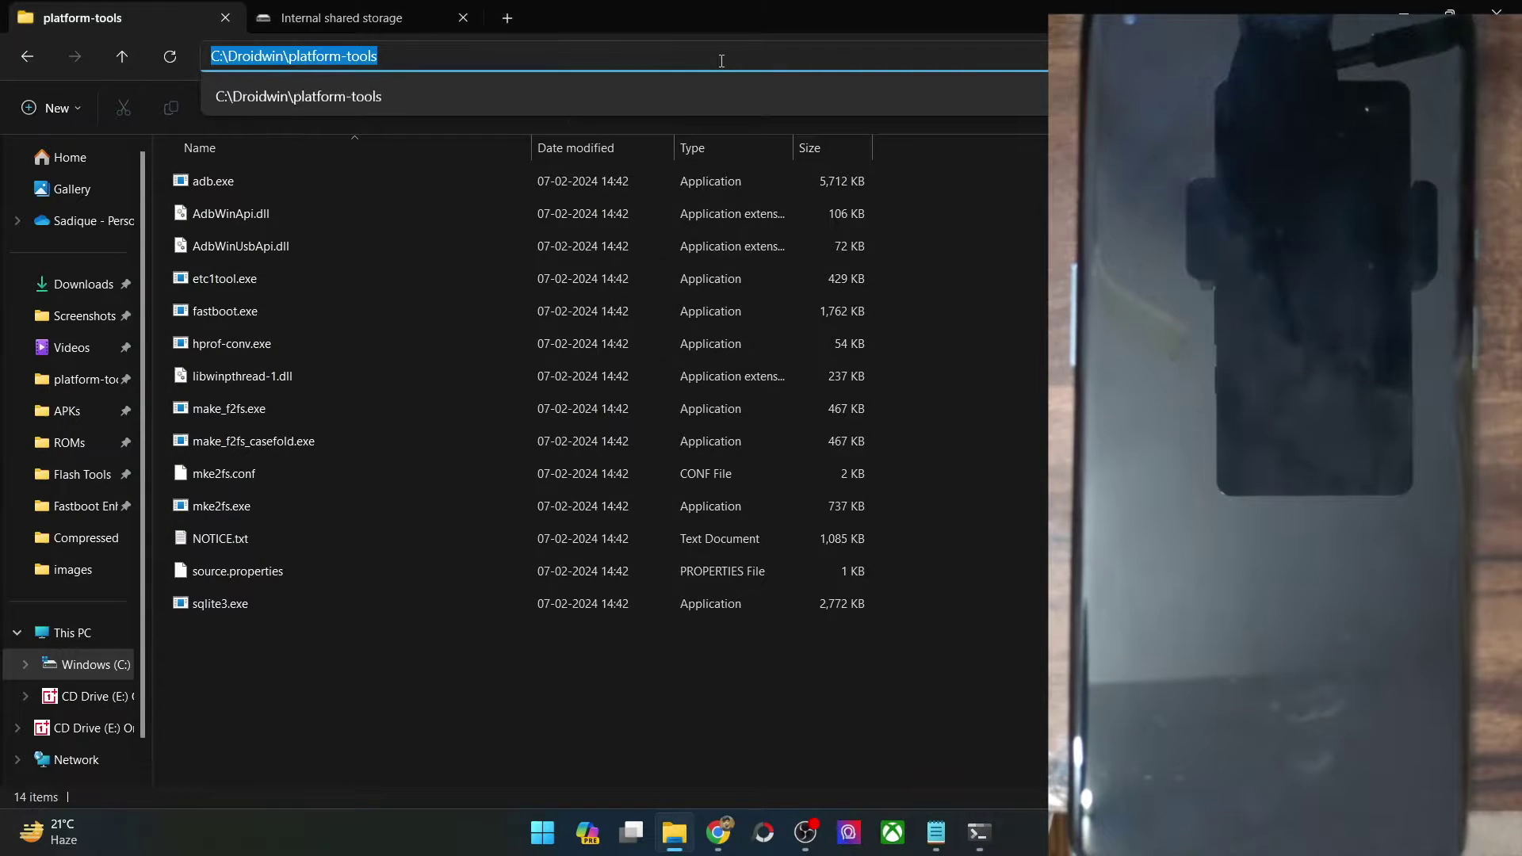
mouse_move(979, 832)
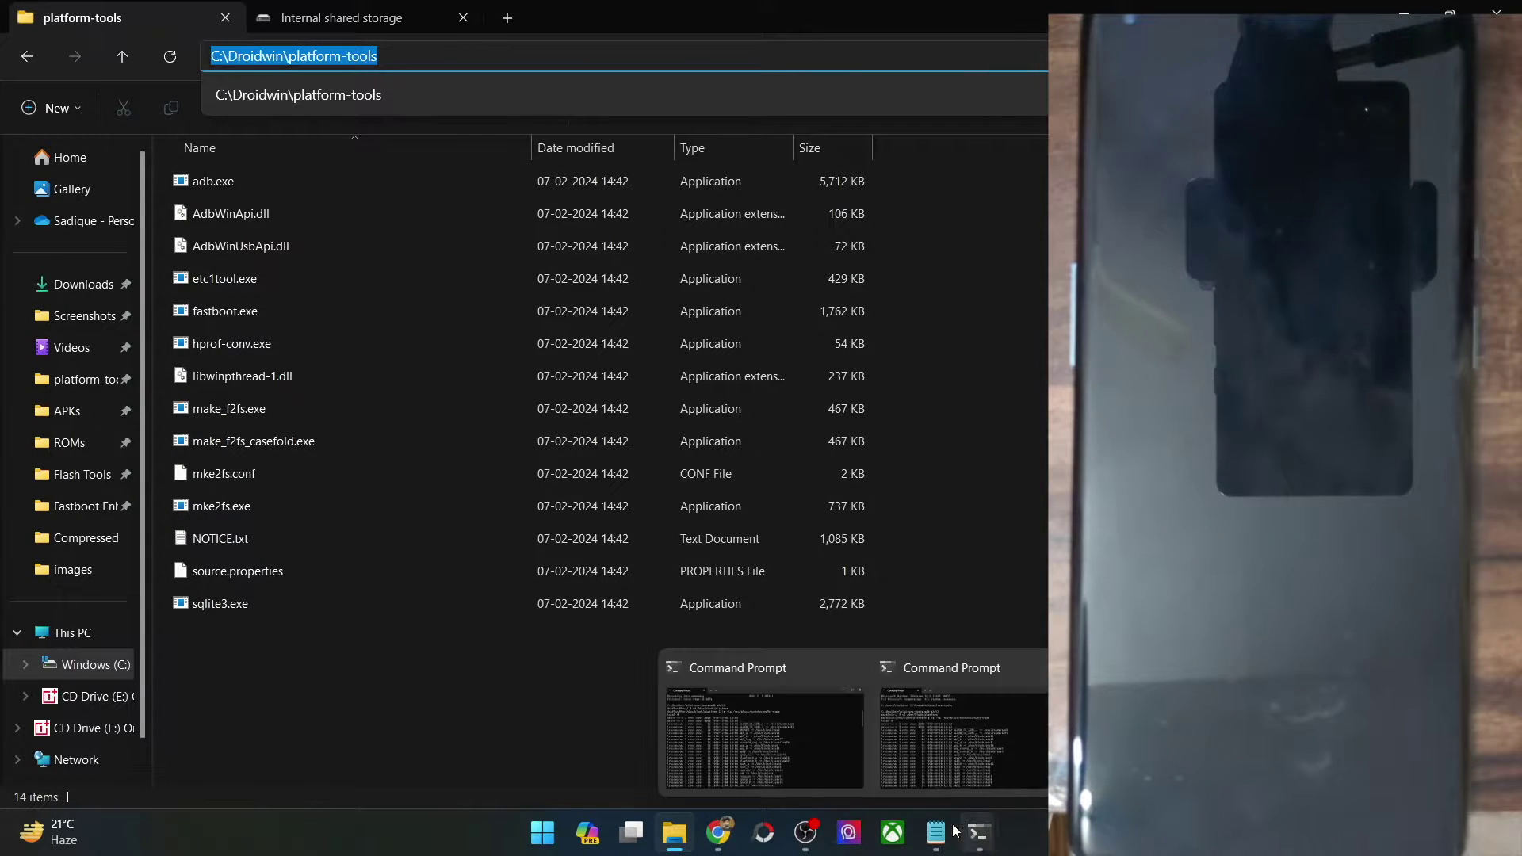
click(952, 618)
text(cd)
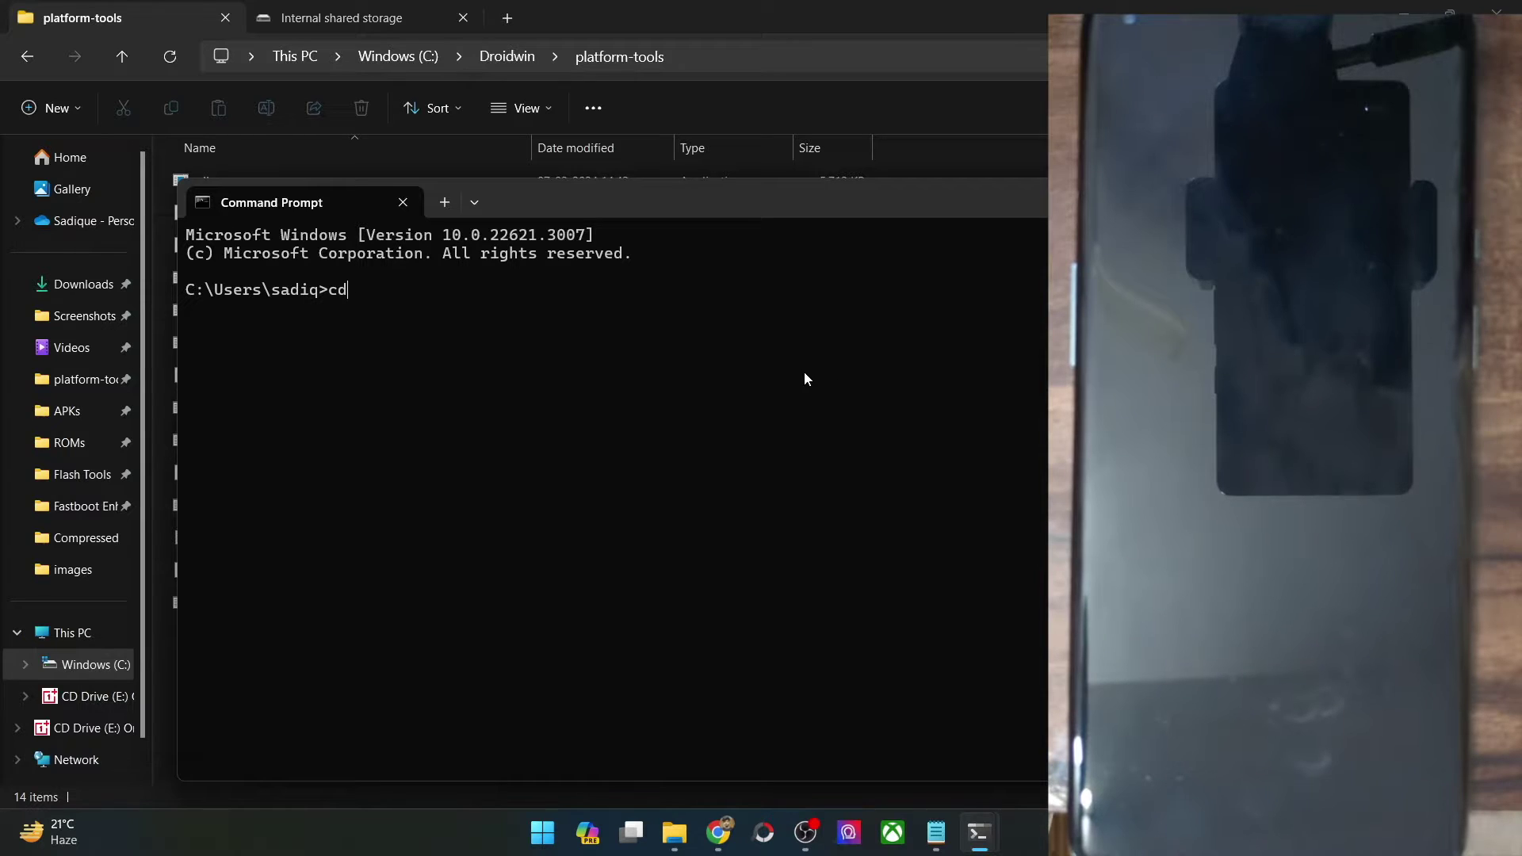
text(C:\Droidwin\platform-tools)
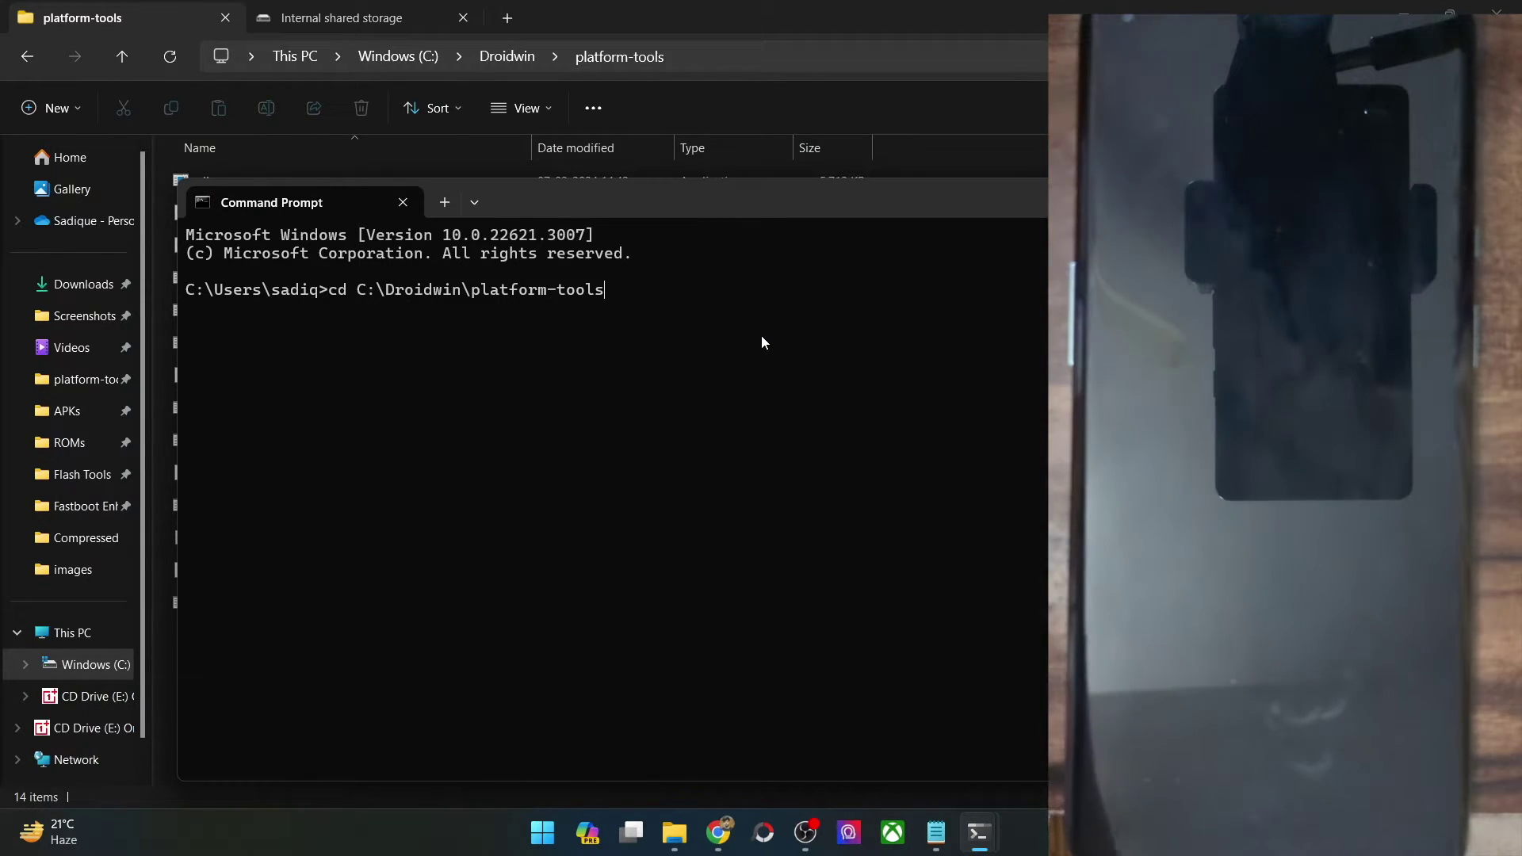
key(Return)
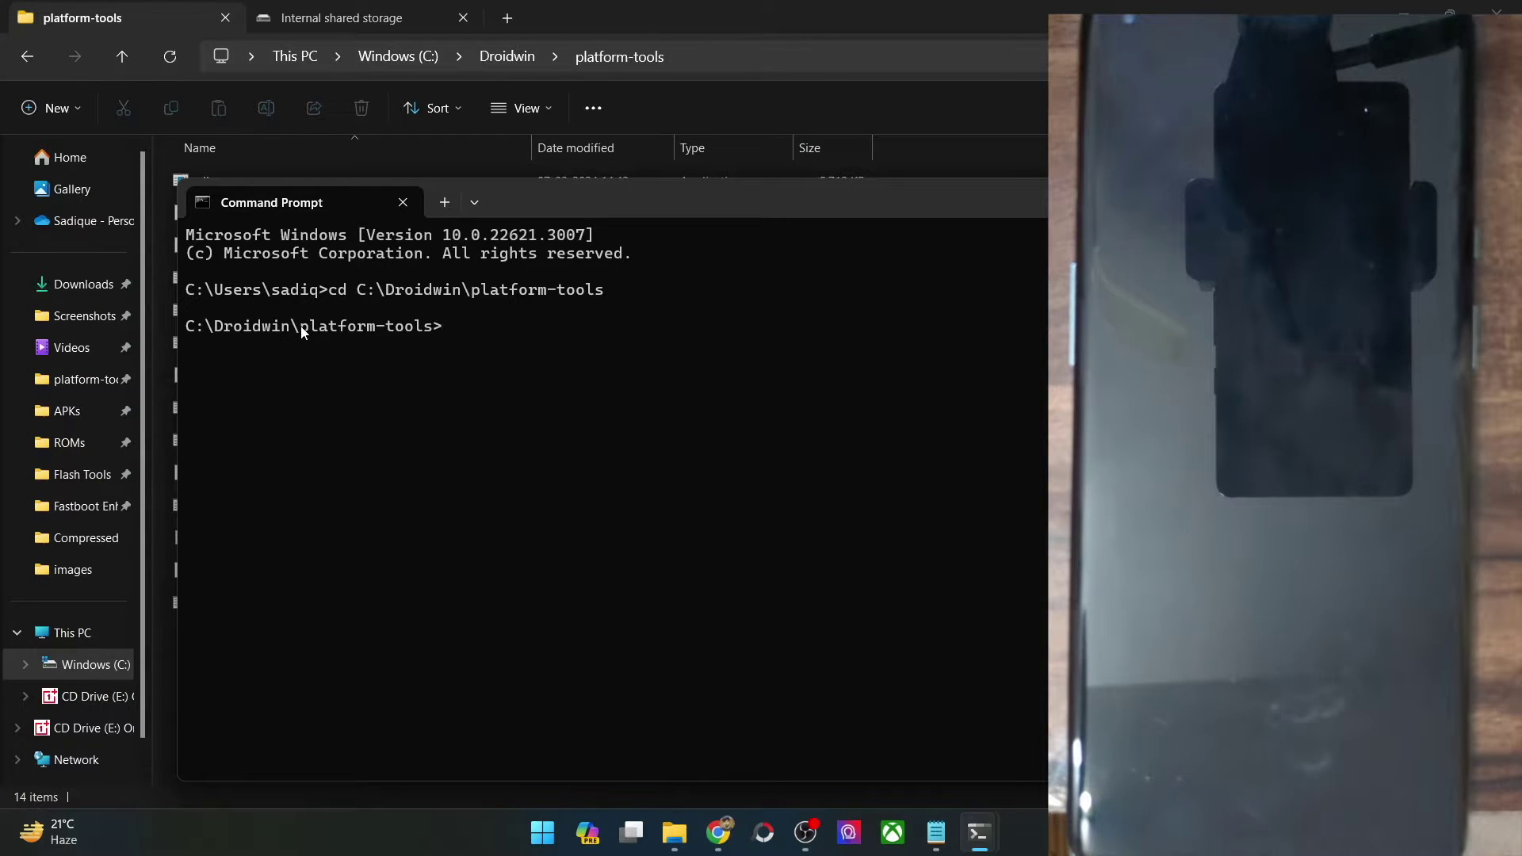
- Verify the prompt now reads platform-tools> by highlighting it, then return to the browser
drag(303, 326, 411, 327)
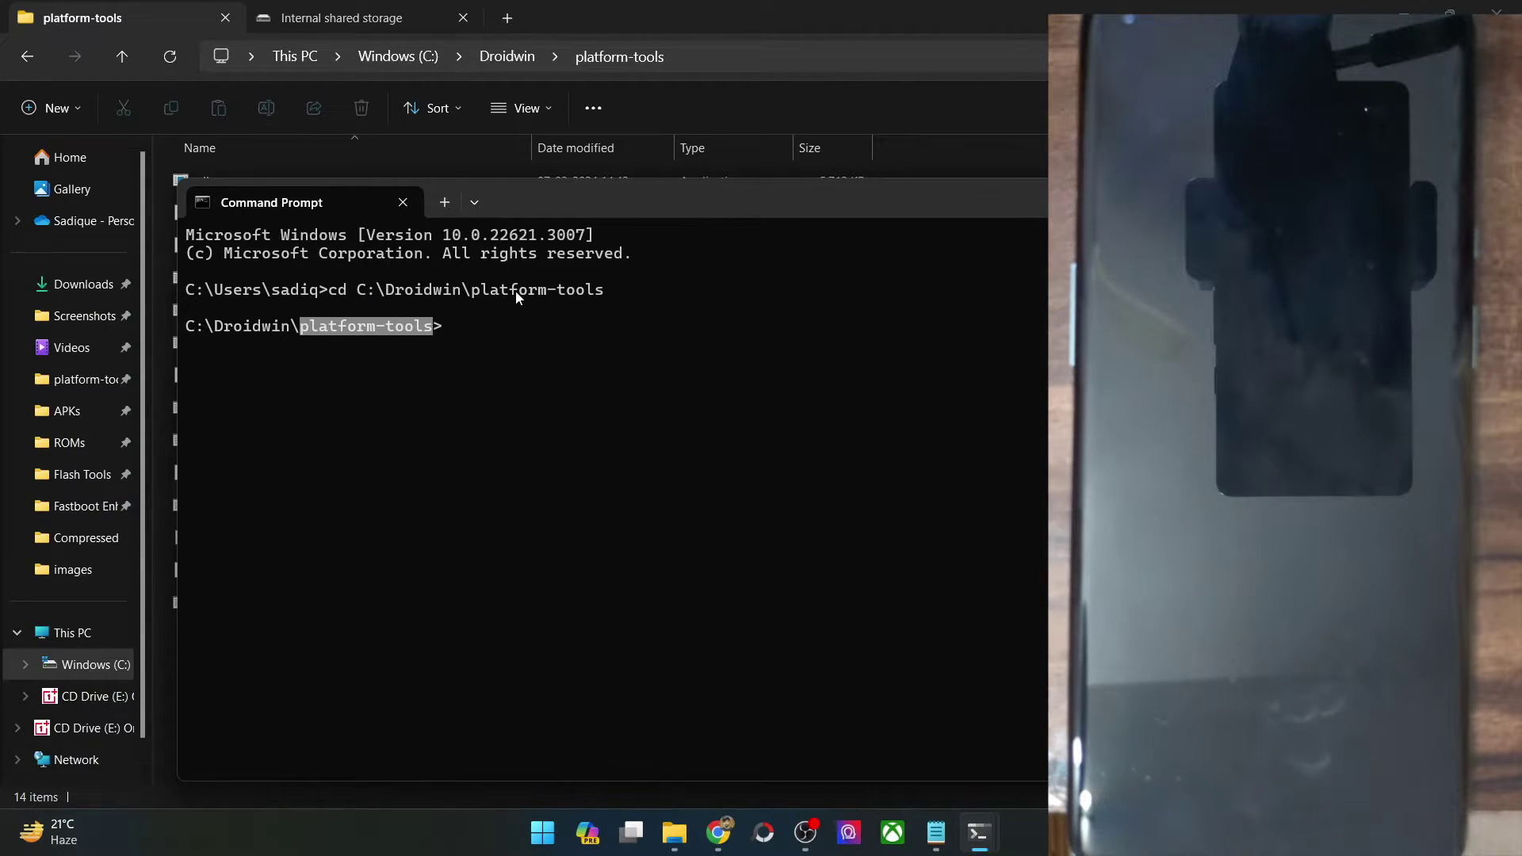
click(465, 353)
drag(440, 326, 307, 336)
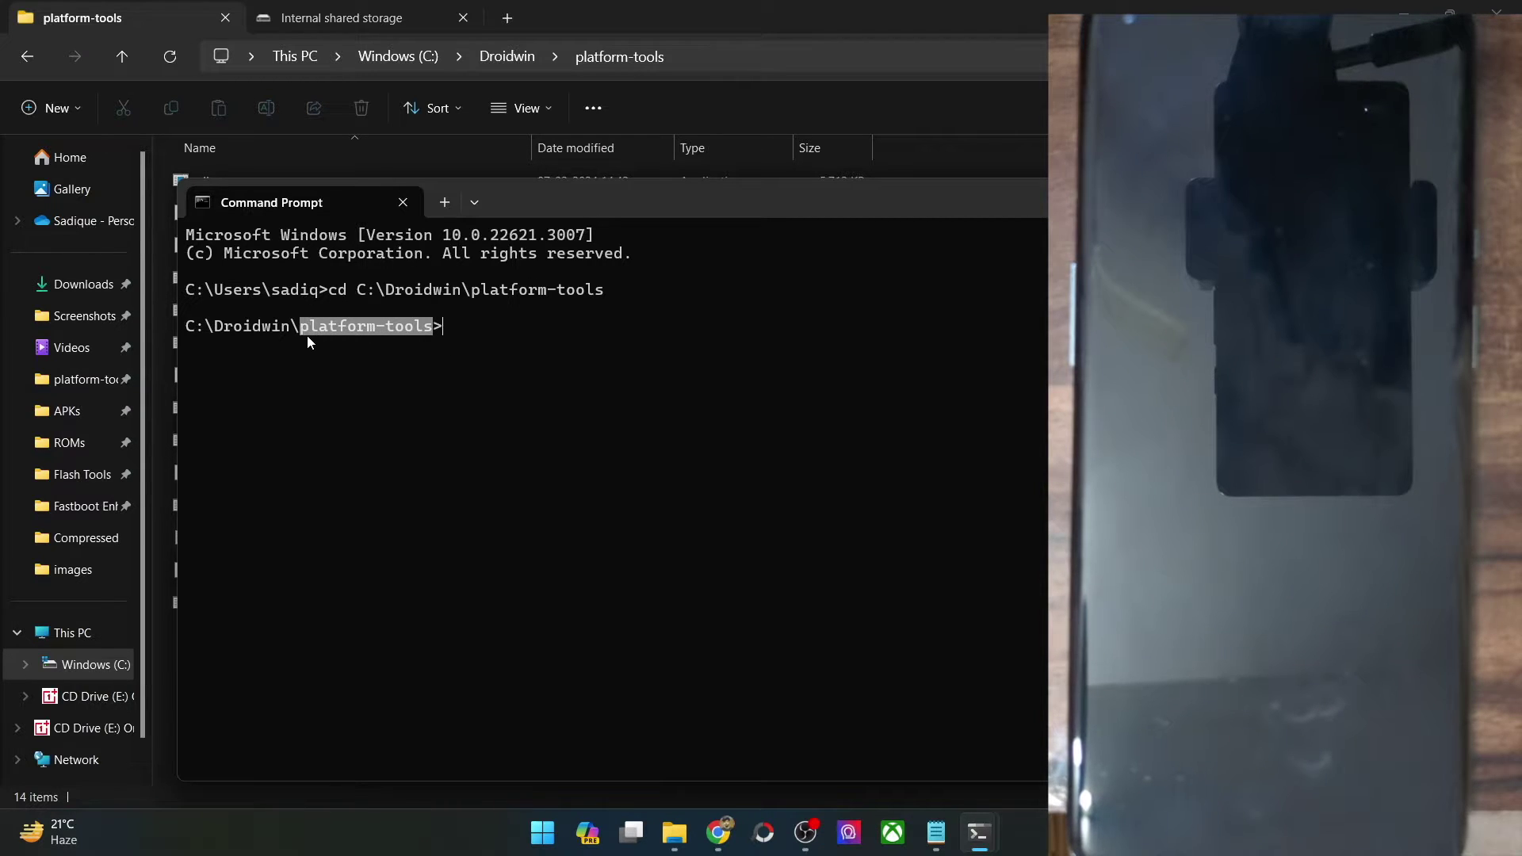
click(482, 325)
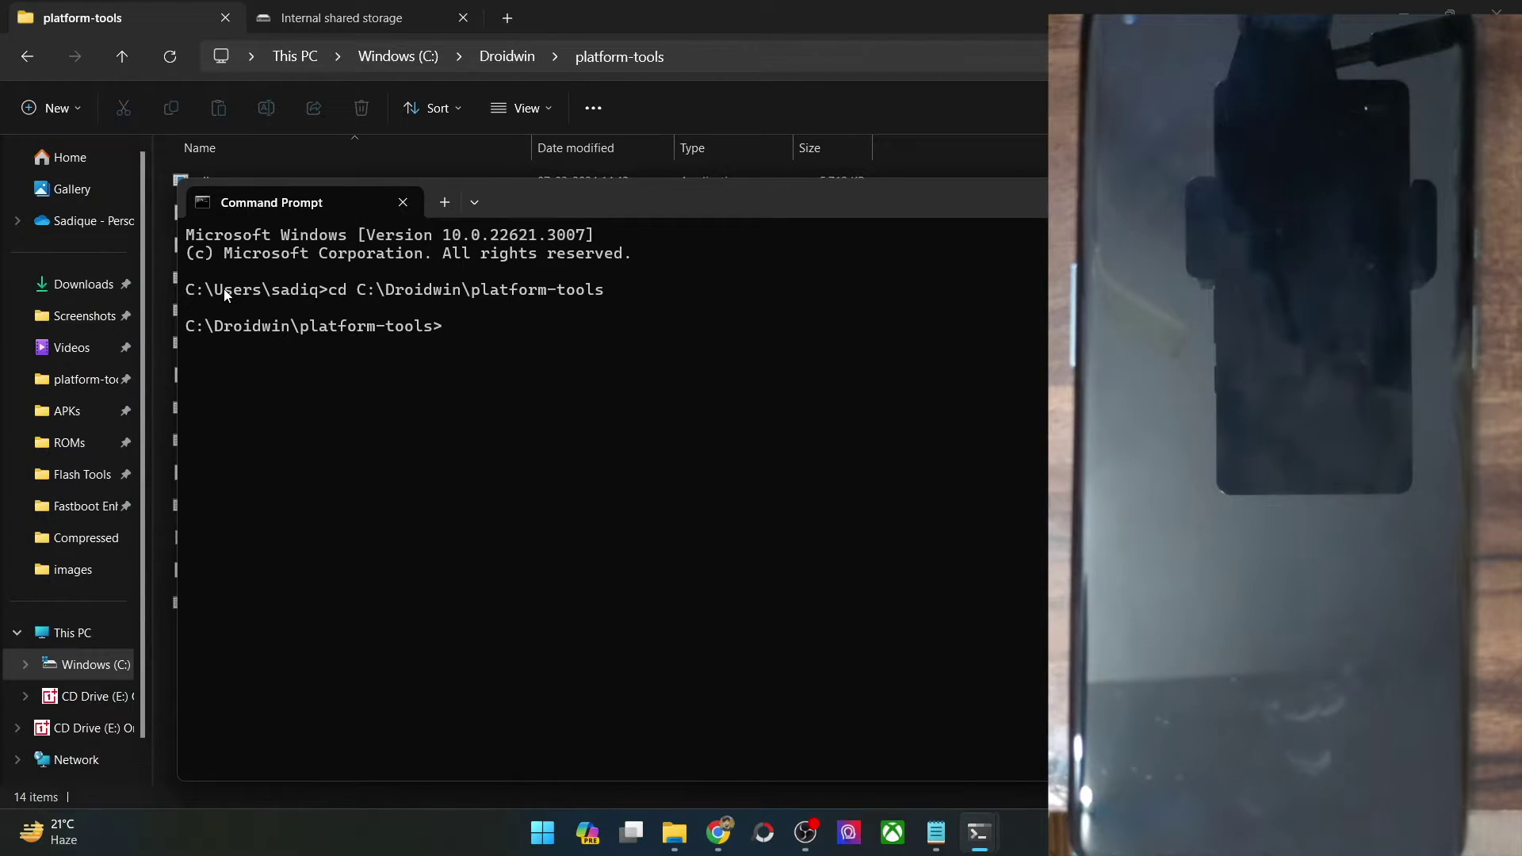
drag(302, 327, 452, 333)
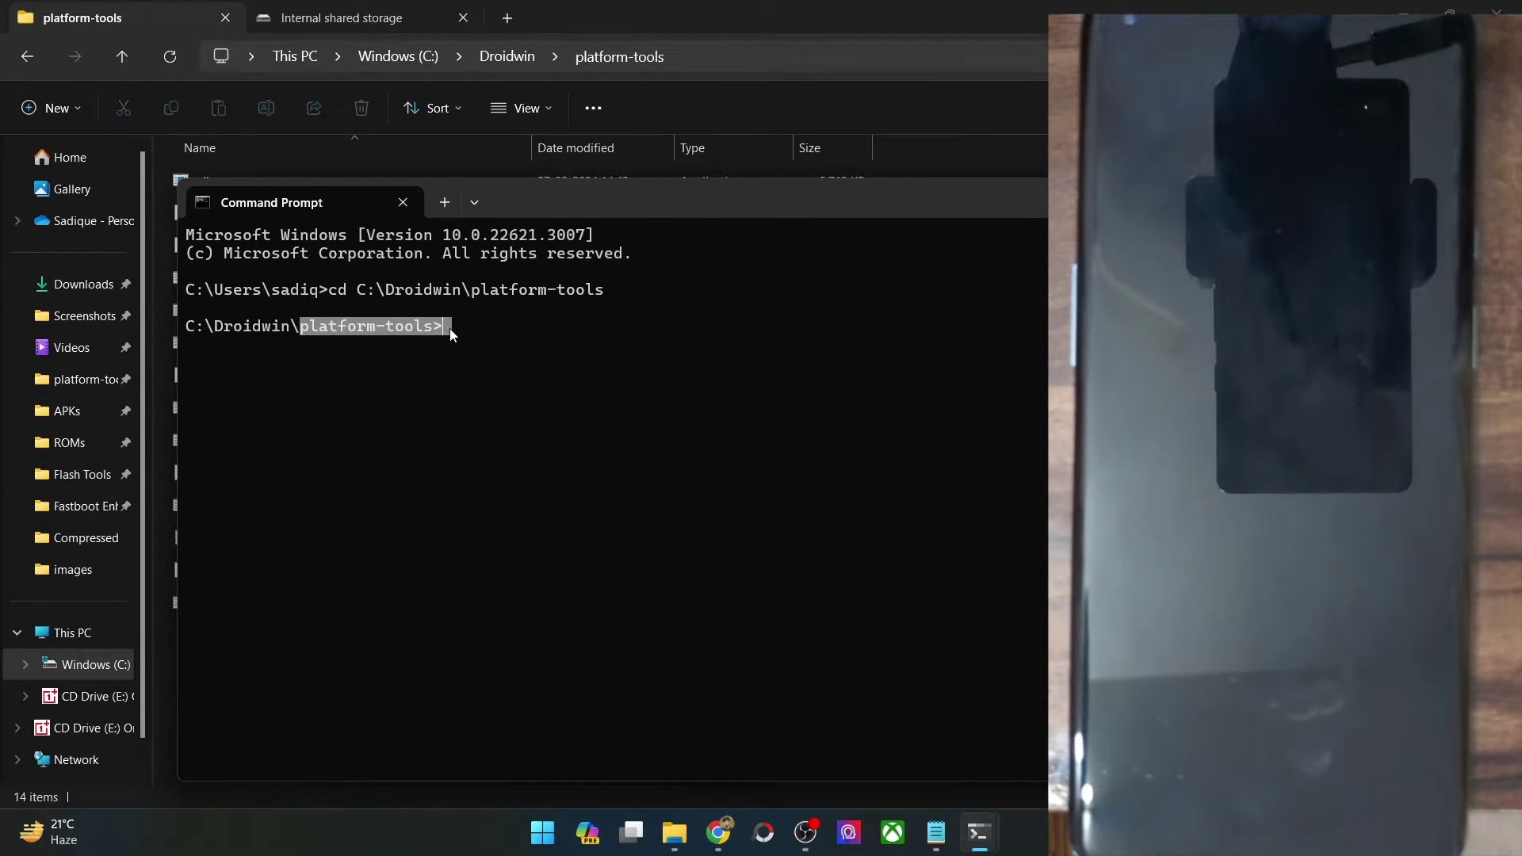
click(450, 330)
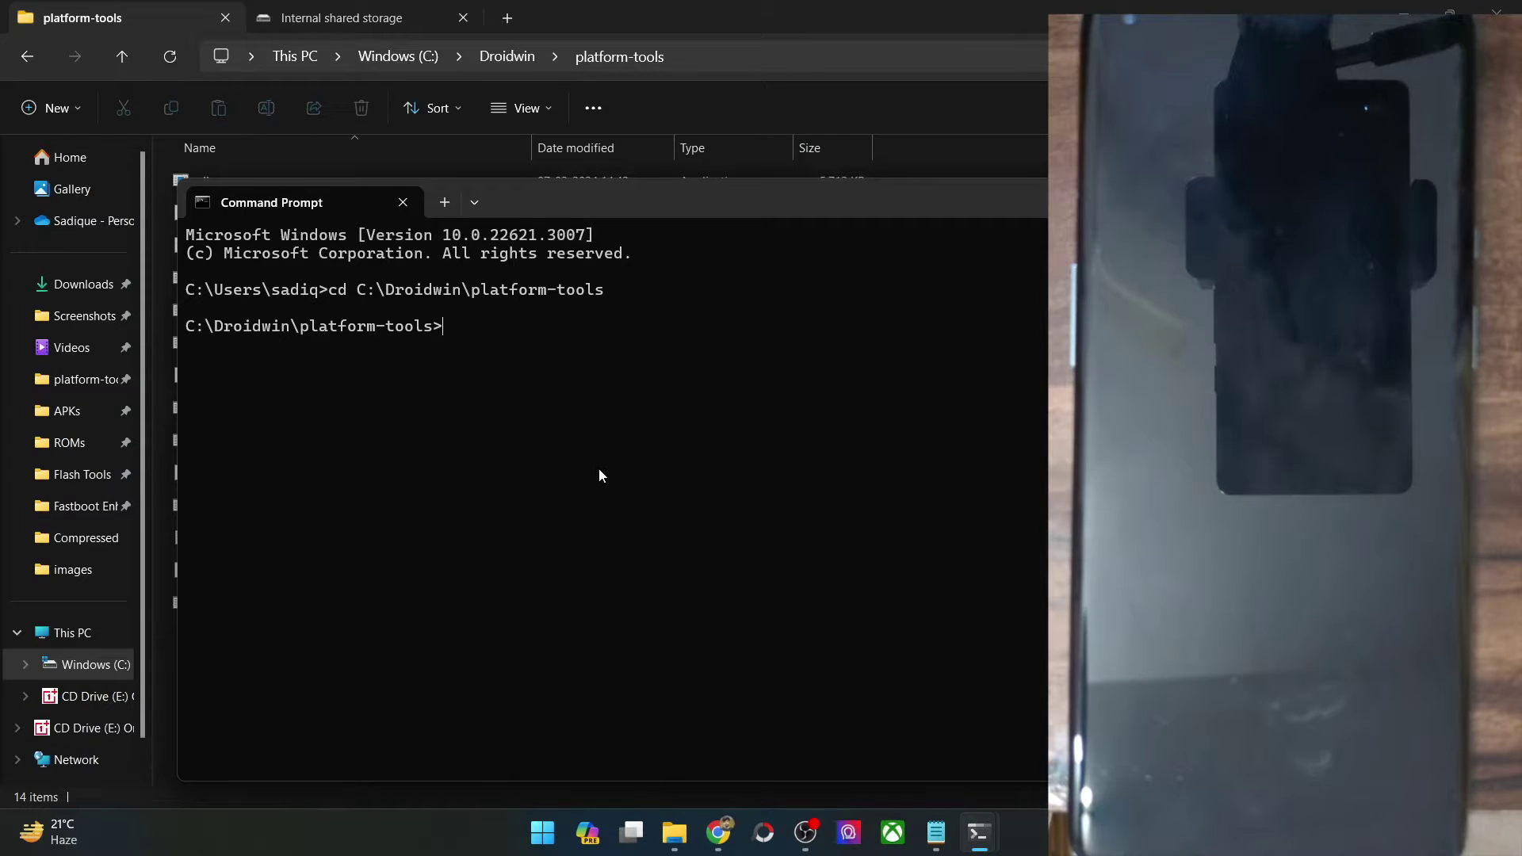
click(697, 730)
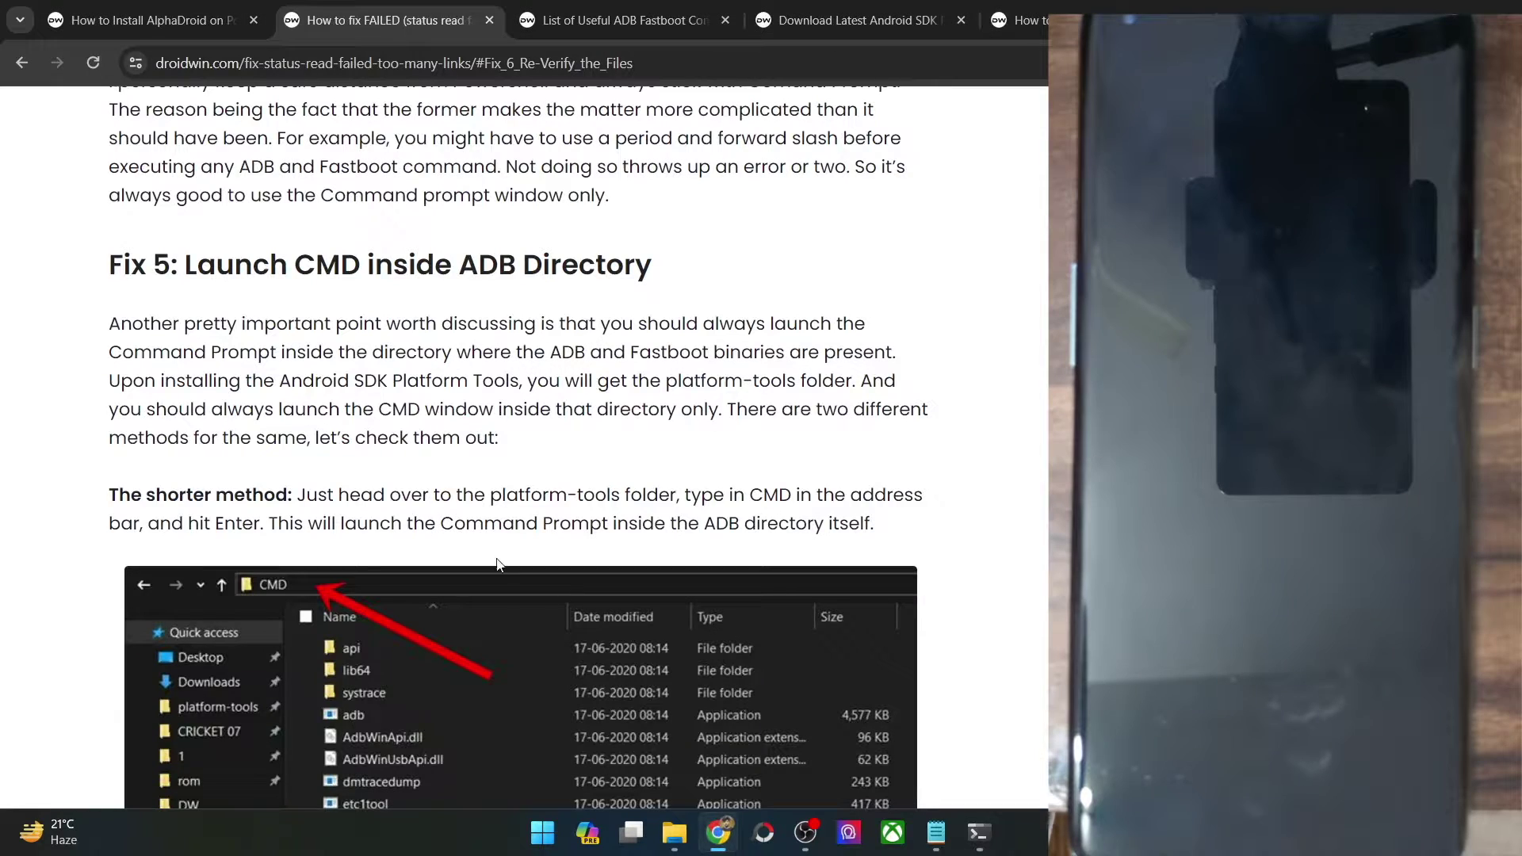
- Scroll to Fix 6 and highlight the bullets on device-specific files and the platform-tools folder
scroll(450, 476, down, 13)
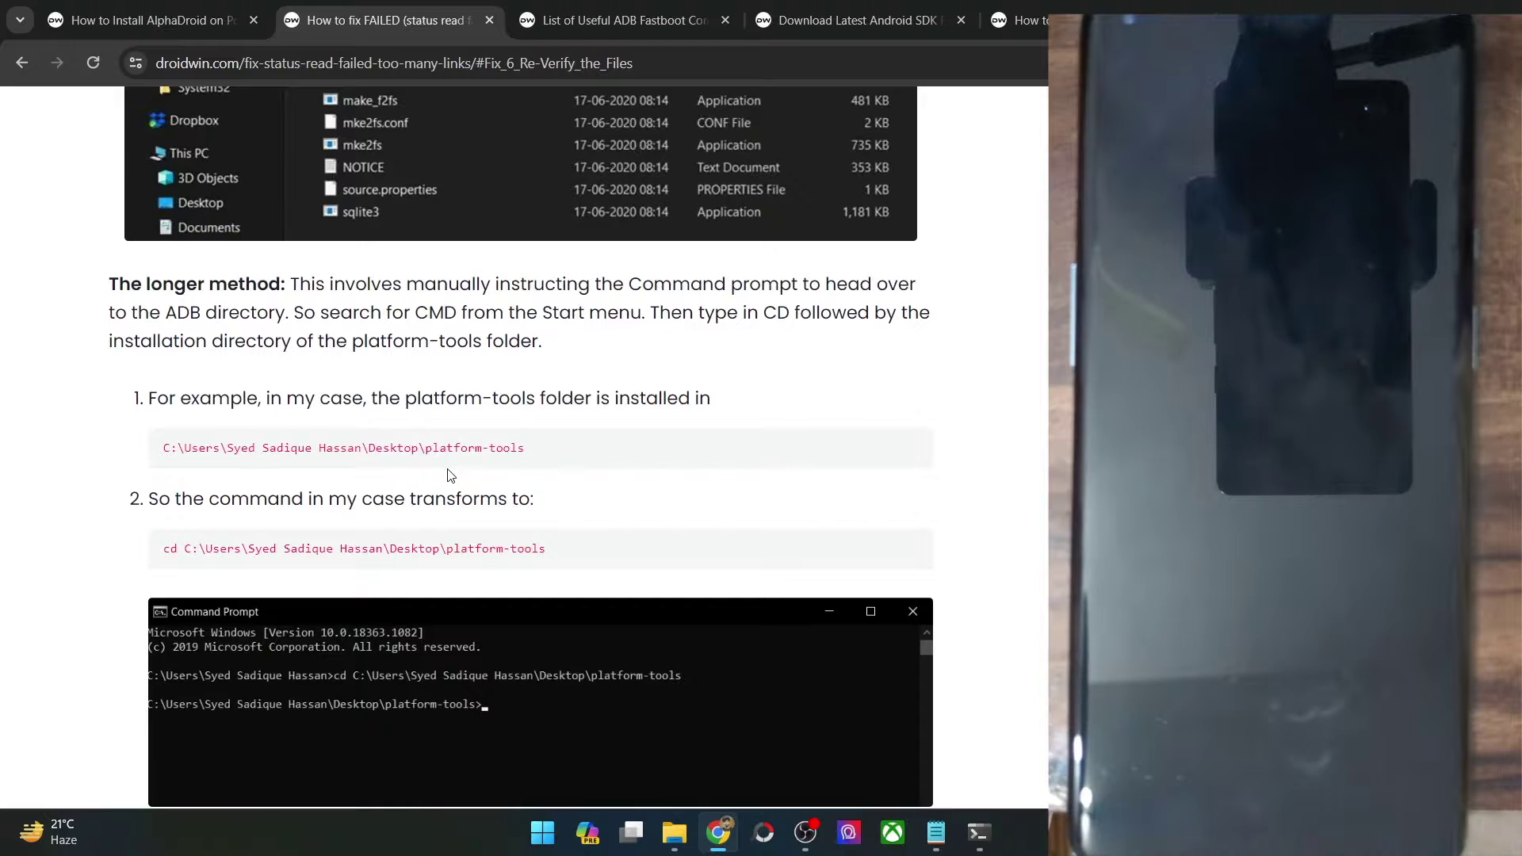
scroll(448, 476, down, 3)
scroll(450, 476, down, 3)
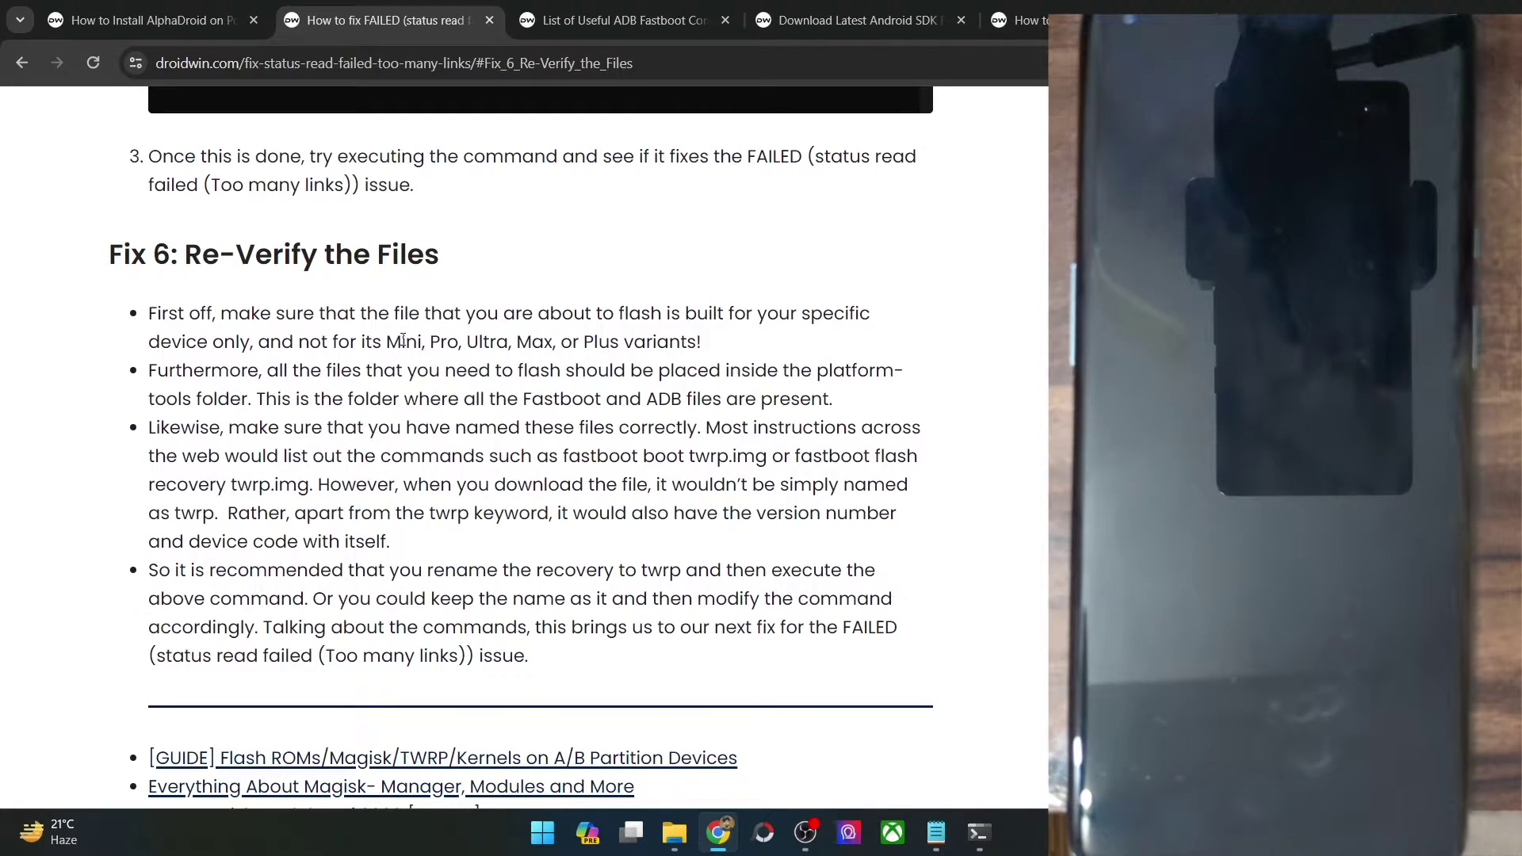
drag(388, 362, 517, 341)
triple_click(526, 340)
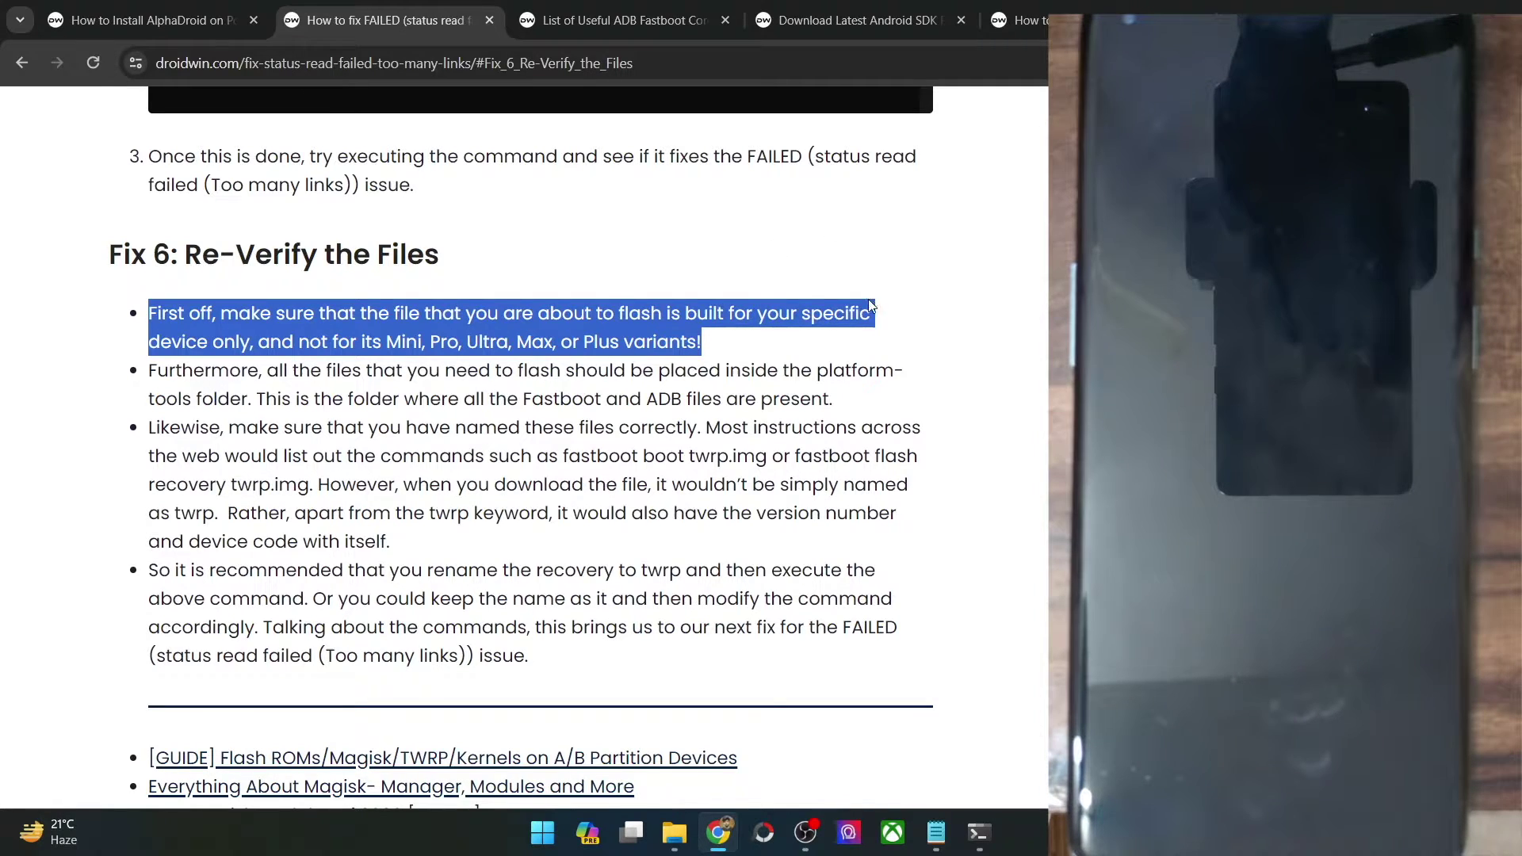
drag(814, 370, 256, 406)
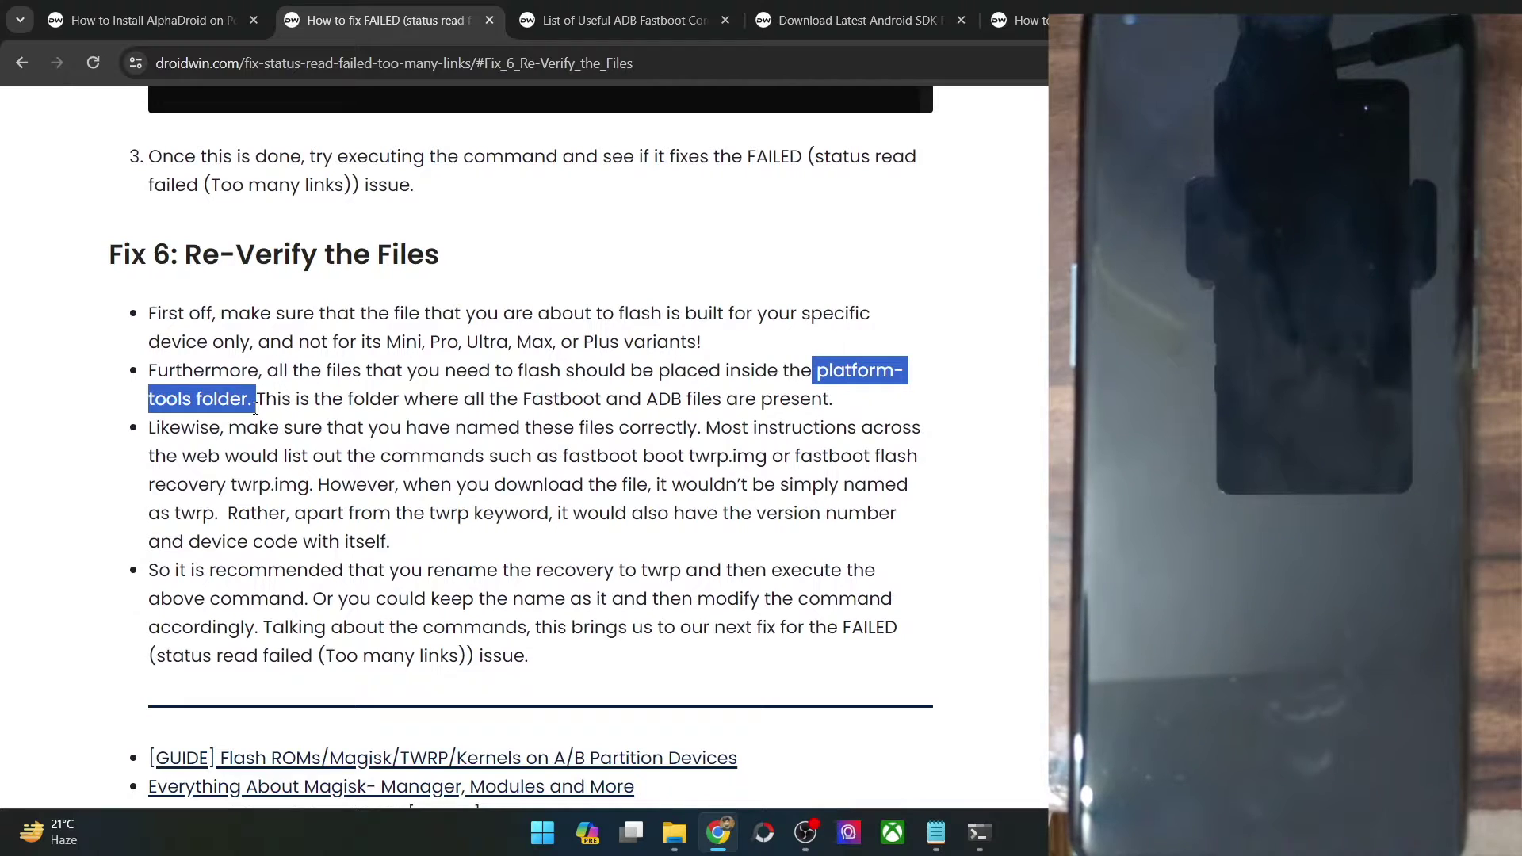
- Check the platform-tools folder and highlight twrp.img in the article's fastboot boot command
click(674, 832)
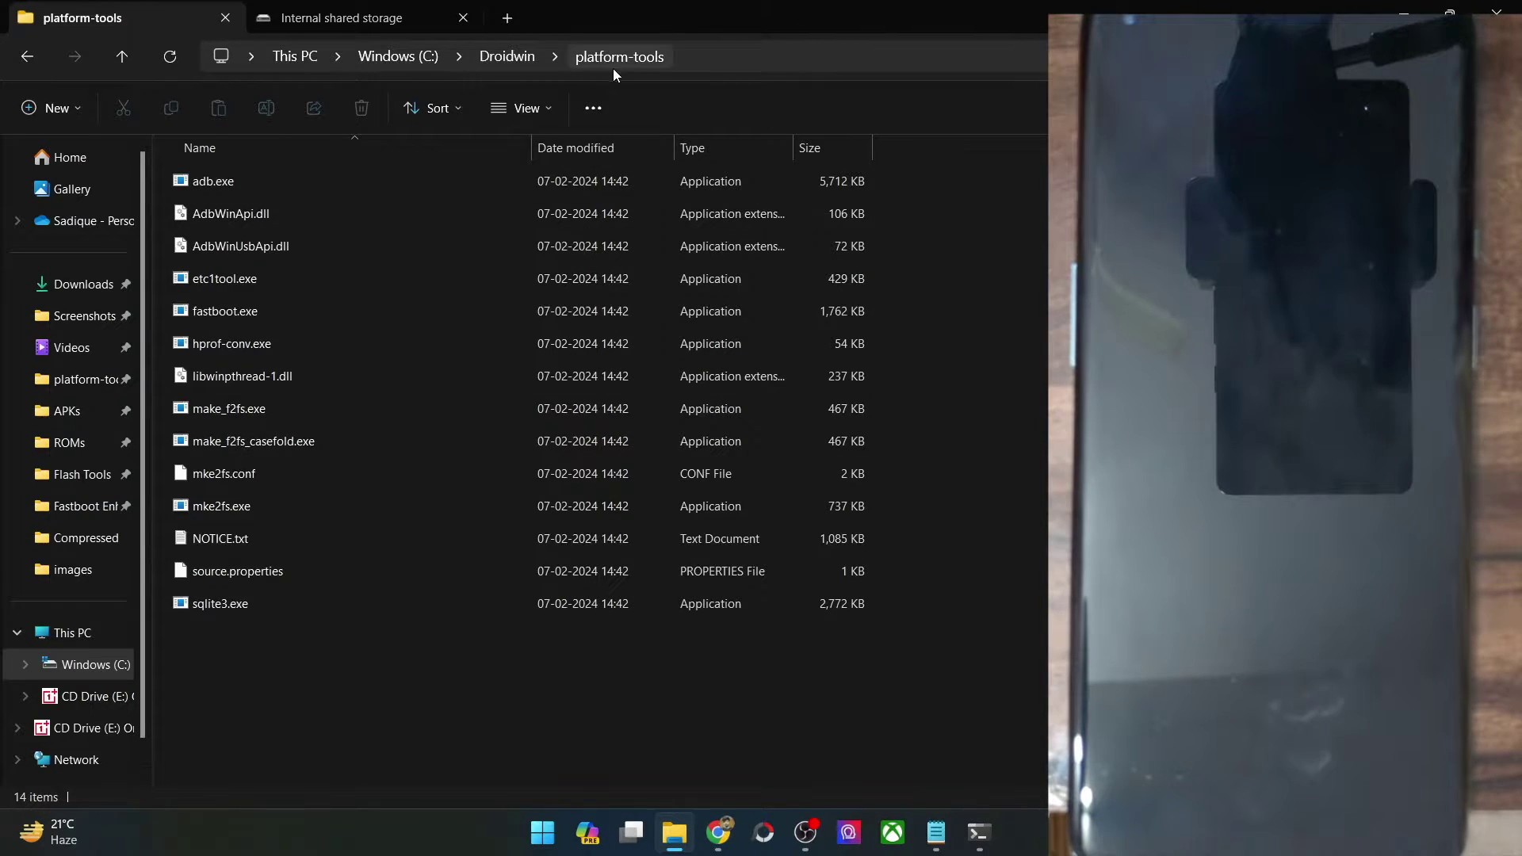
click(717, 832)
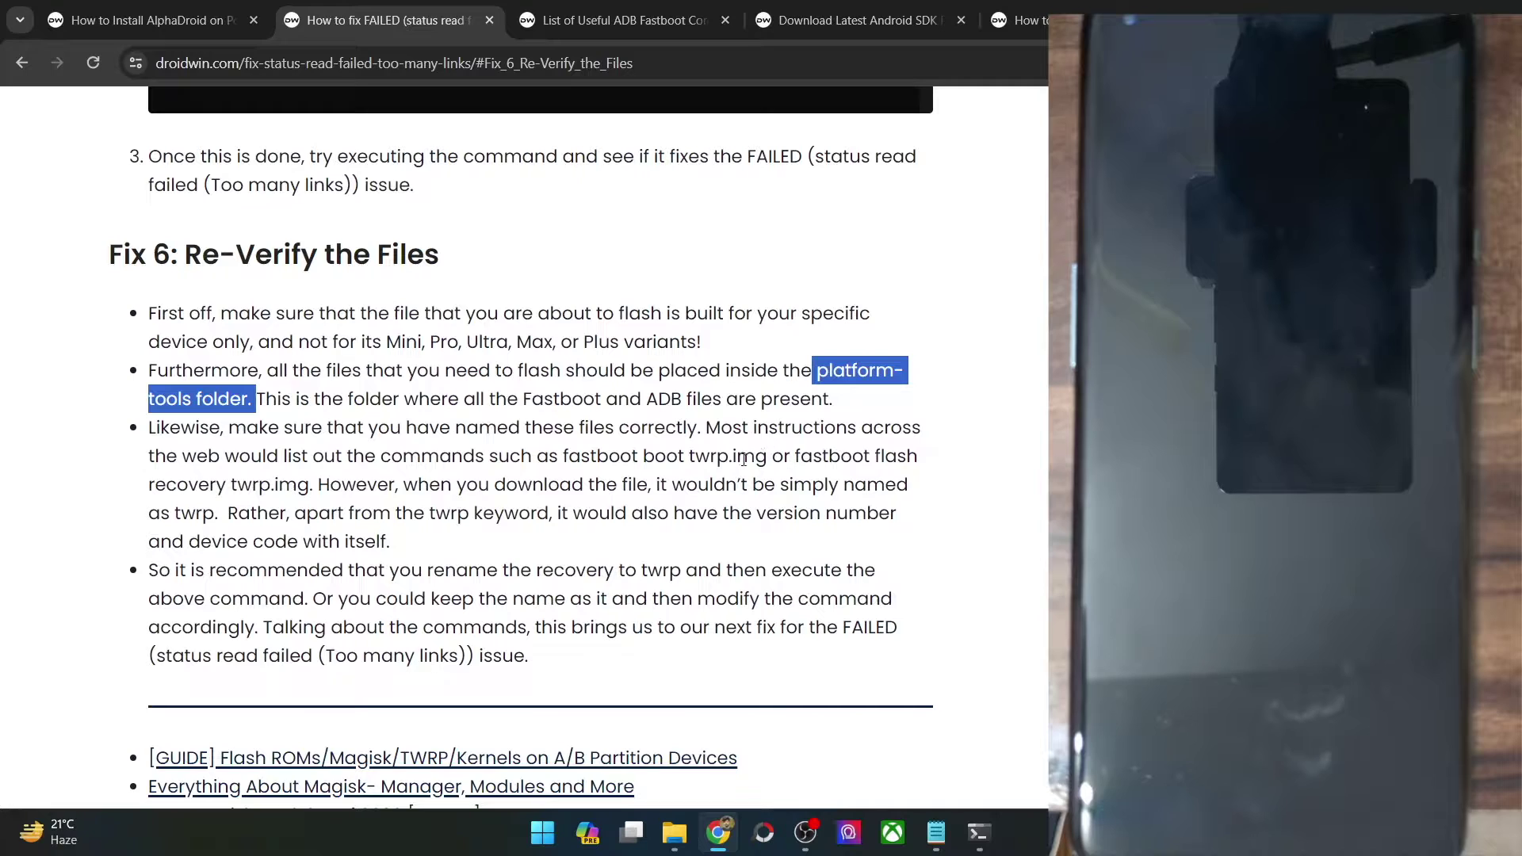
drag(690, 458, 760, 459)
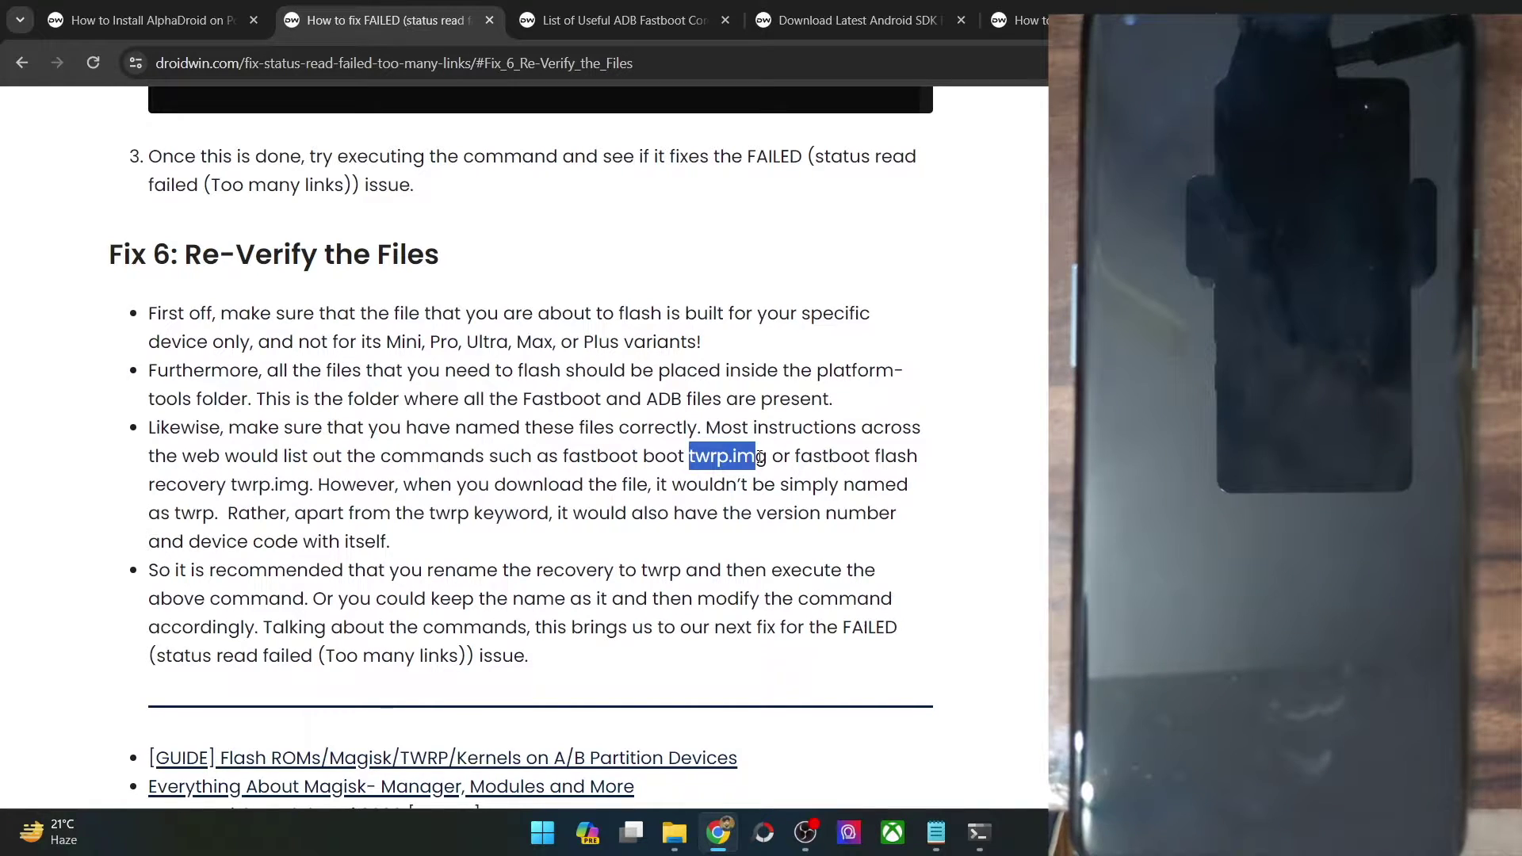
click(674, 833)
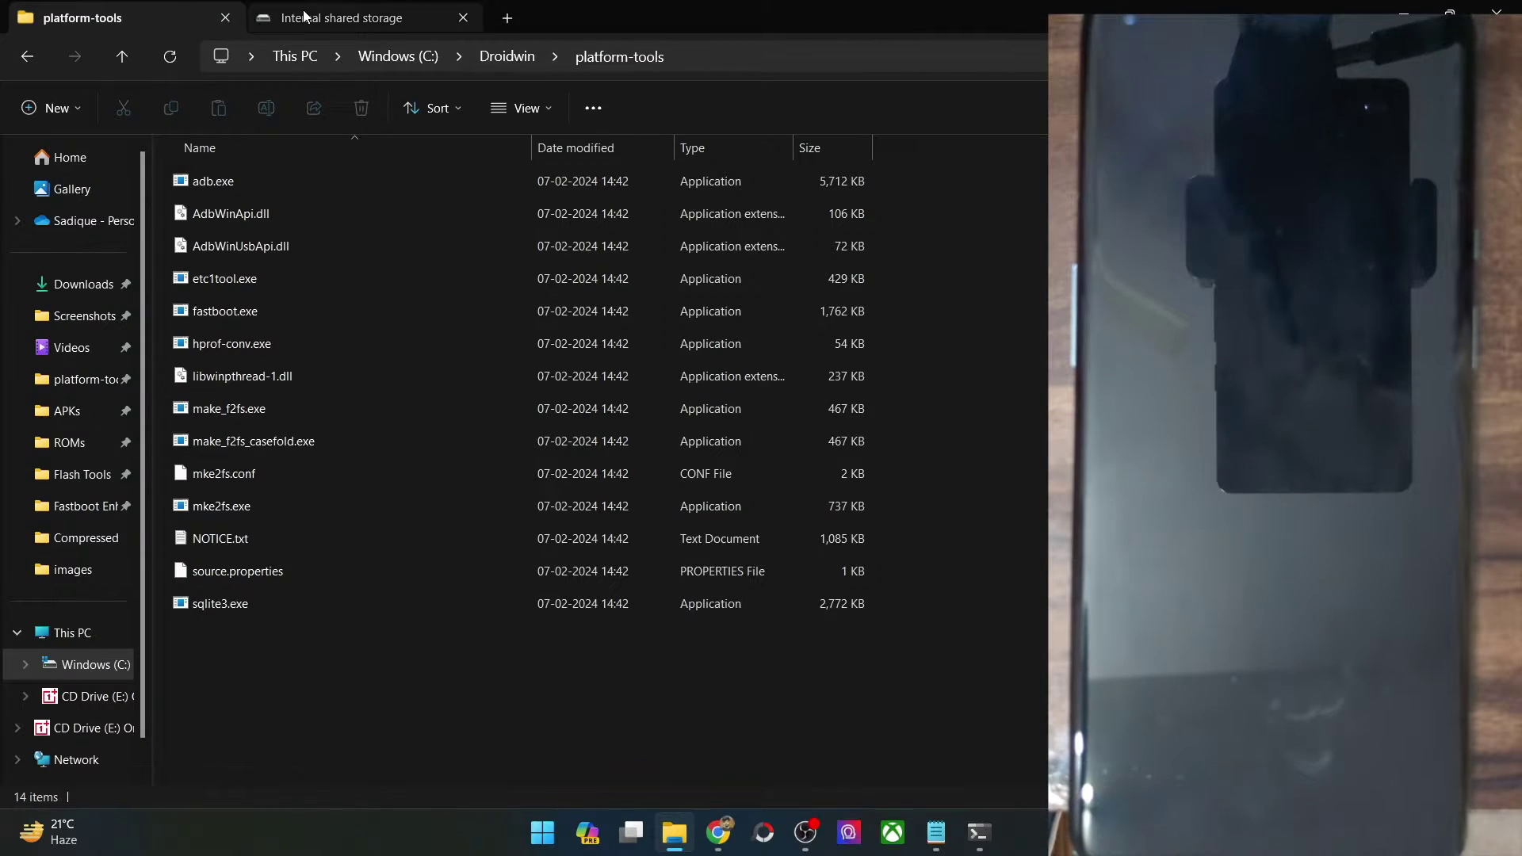
- Locate twrp-3.7.1_12-v8.6_A14-marble-skkk_2.img in Downloads, then highlight the article's 'fastboot boot twrp.img'
click(305, 18)
click(83, 284)
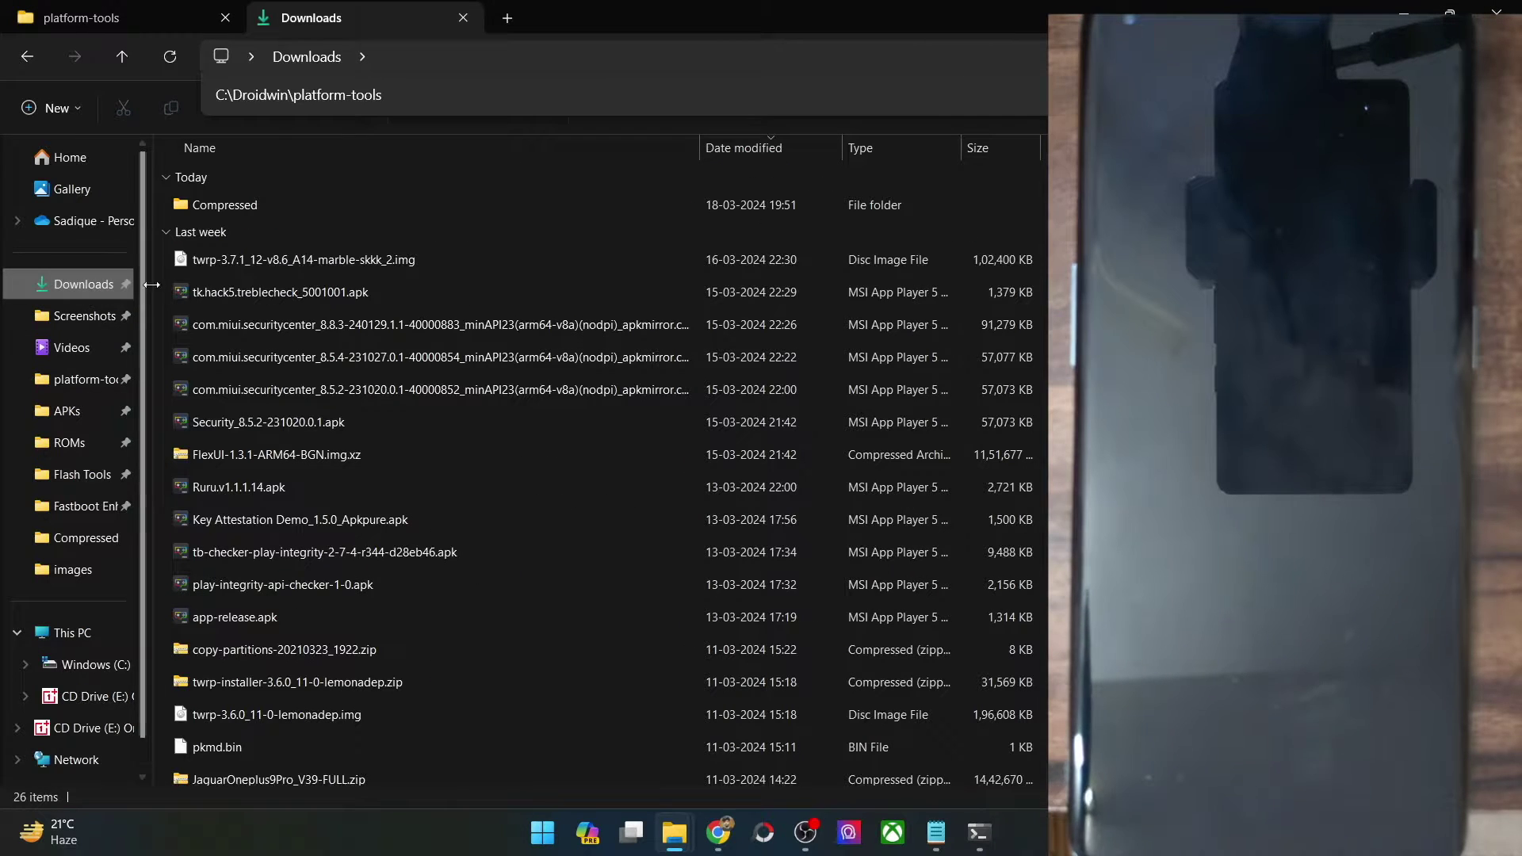
click(326, 253)
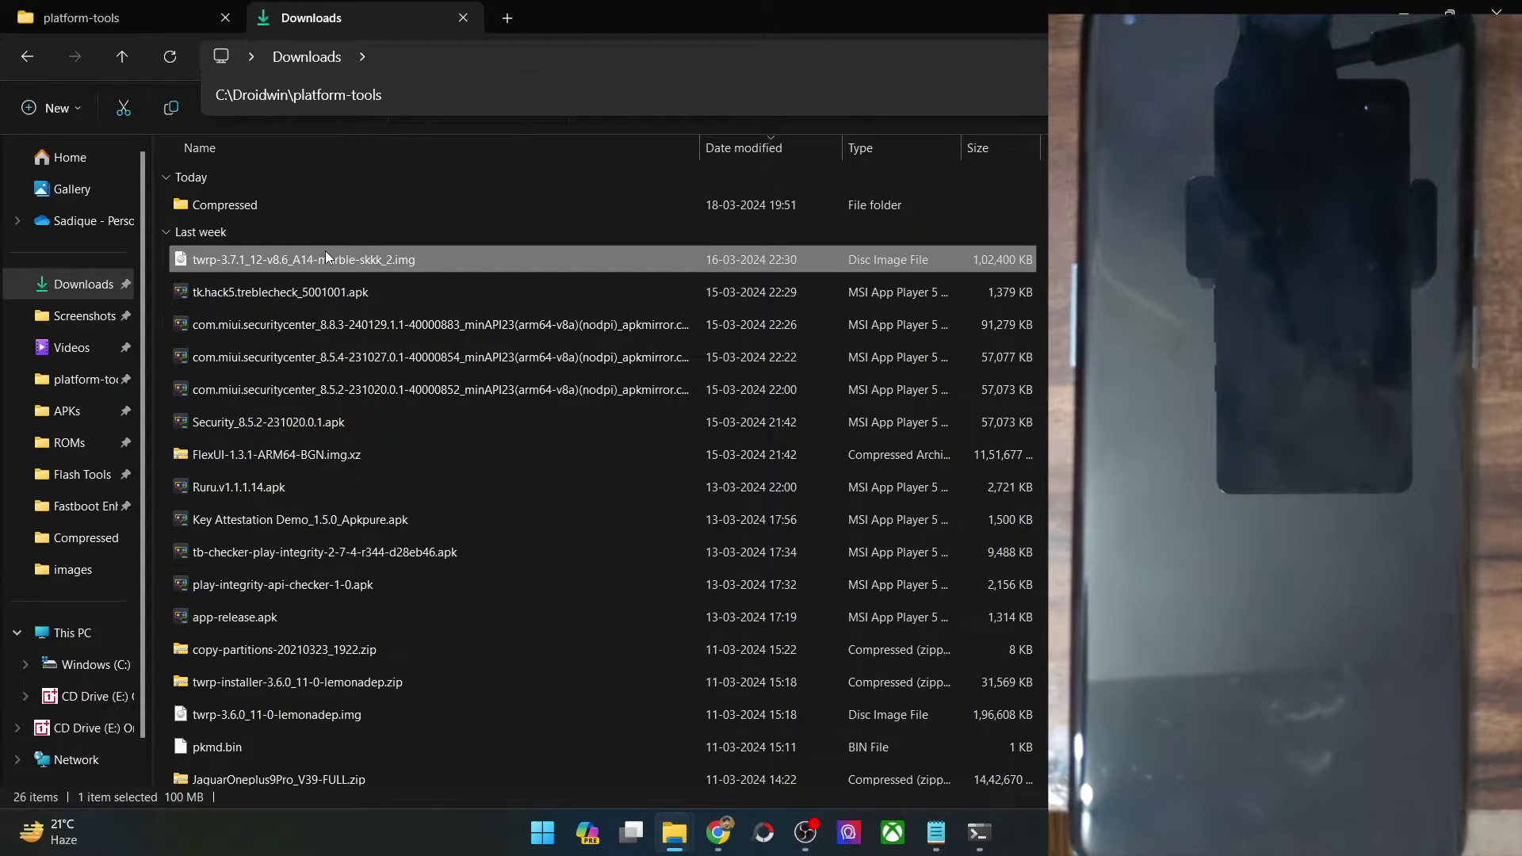
click(718, 832)
drag(560, 458, 778, 460)
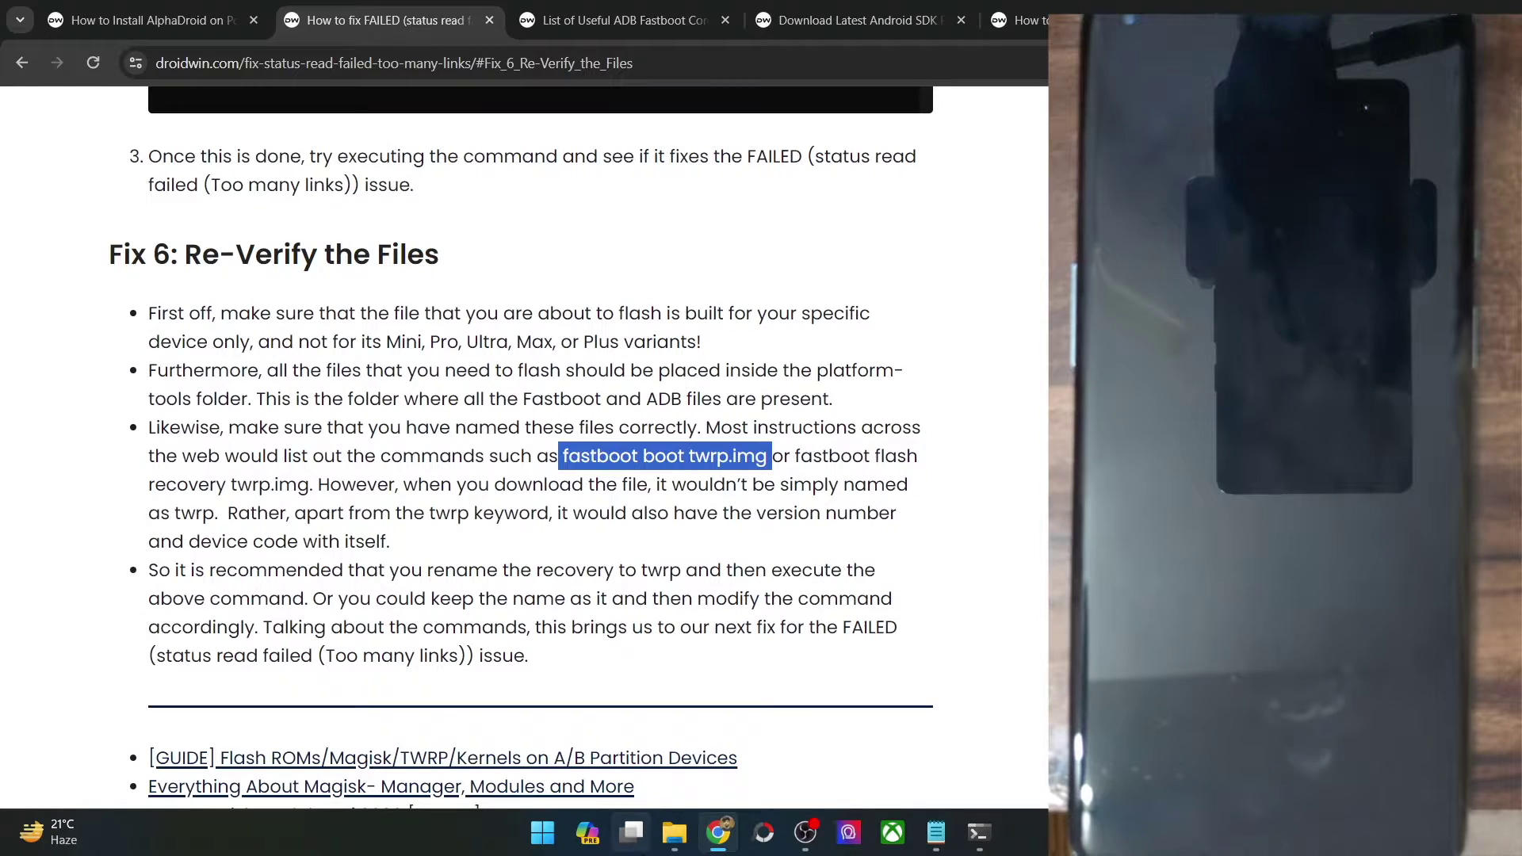
- Bring the Downloads window forward again, then highlight just 'twrp.img' in the article
click(677, 840)
click(676, 842)
click(678, 847)
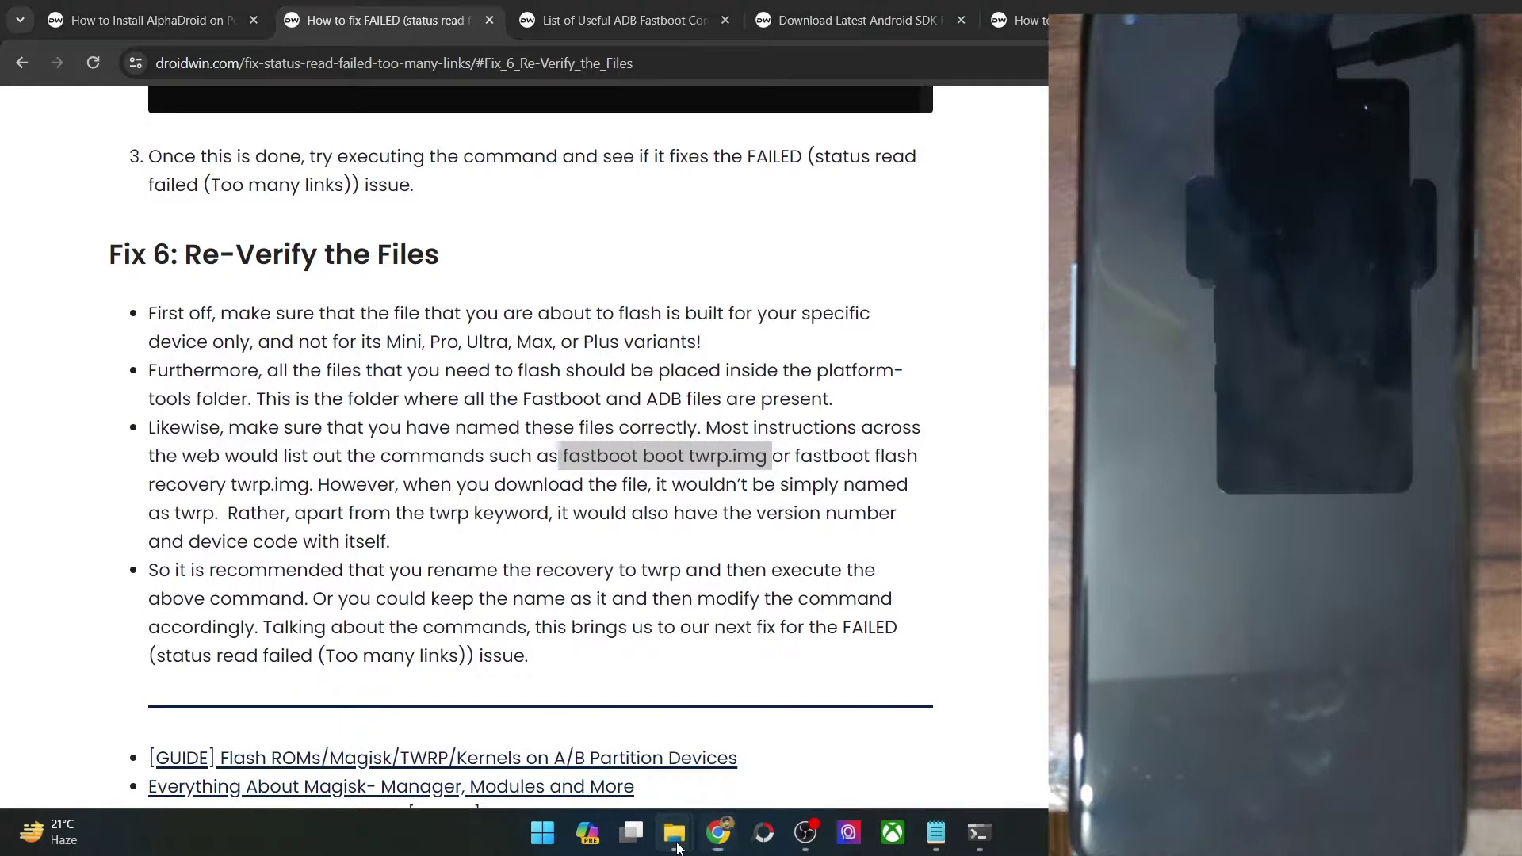
click(678, 847)
click(431, 736)
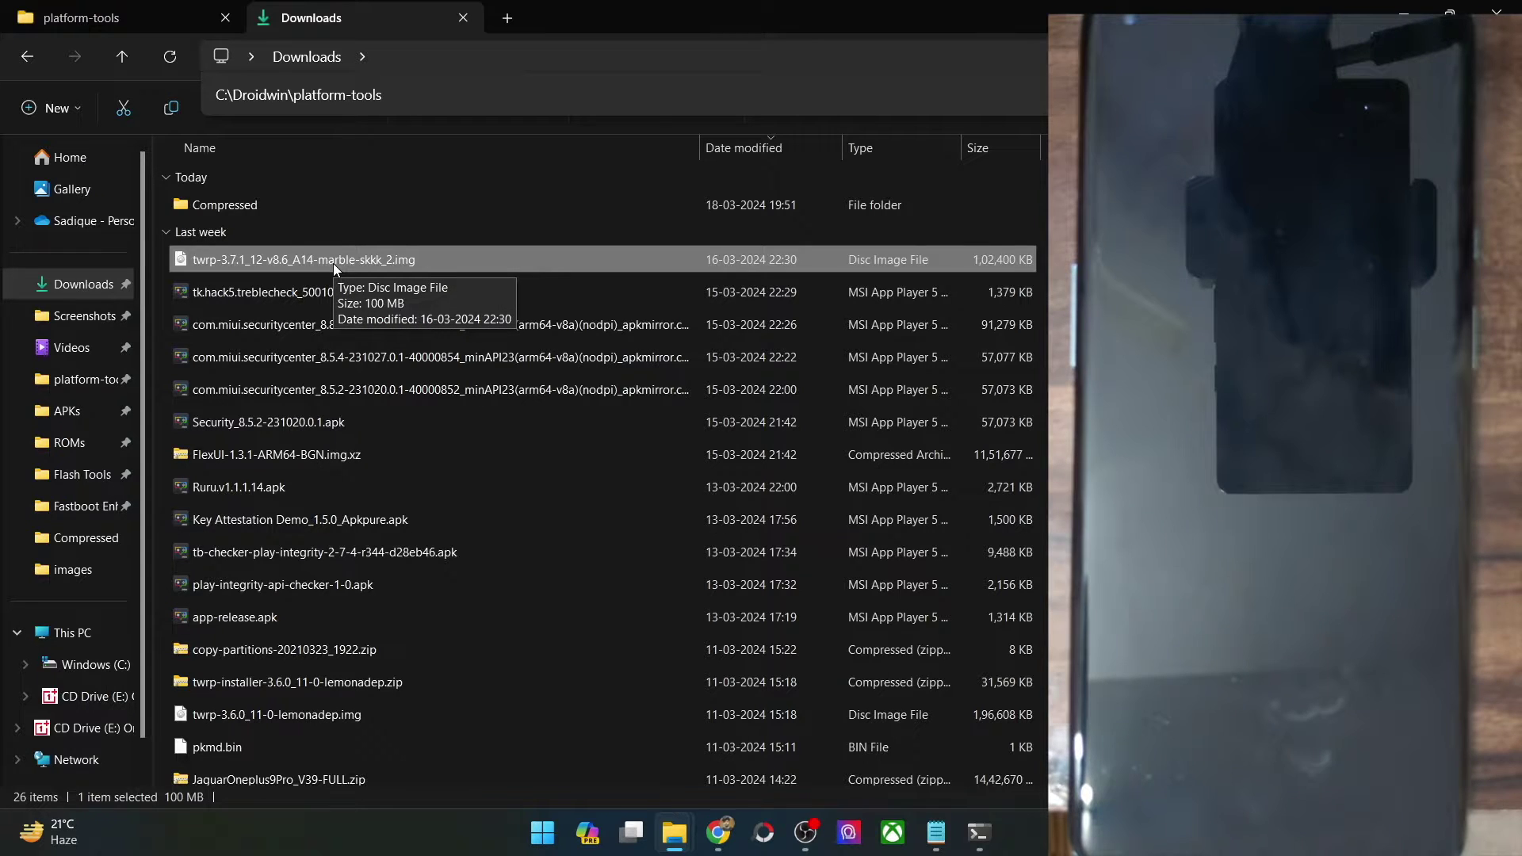
click(707, 845)
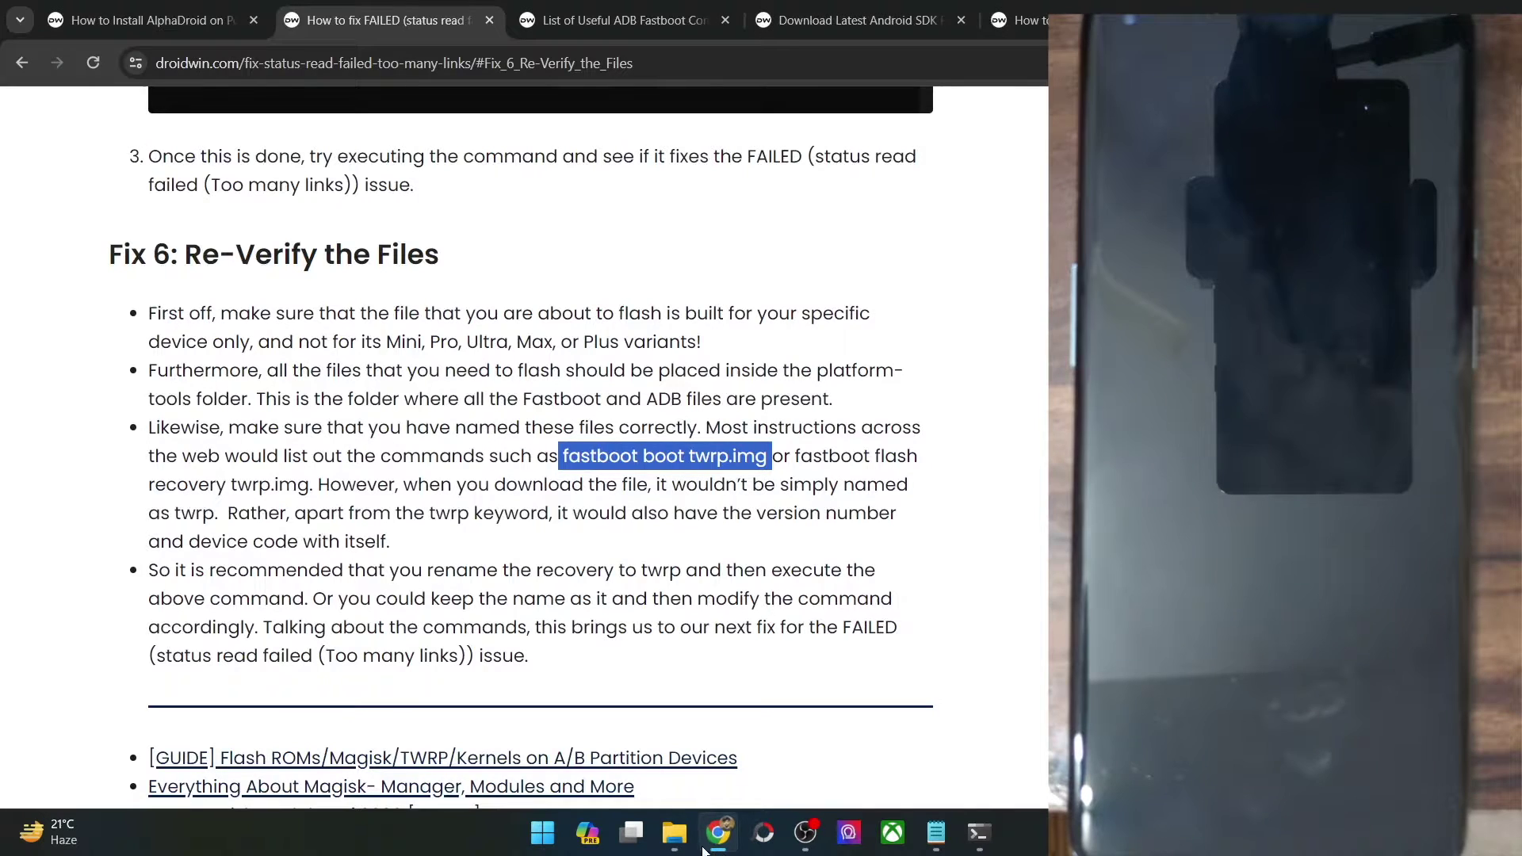
click(692, 453)
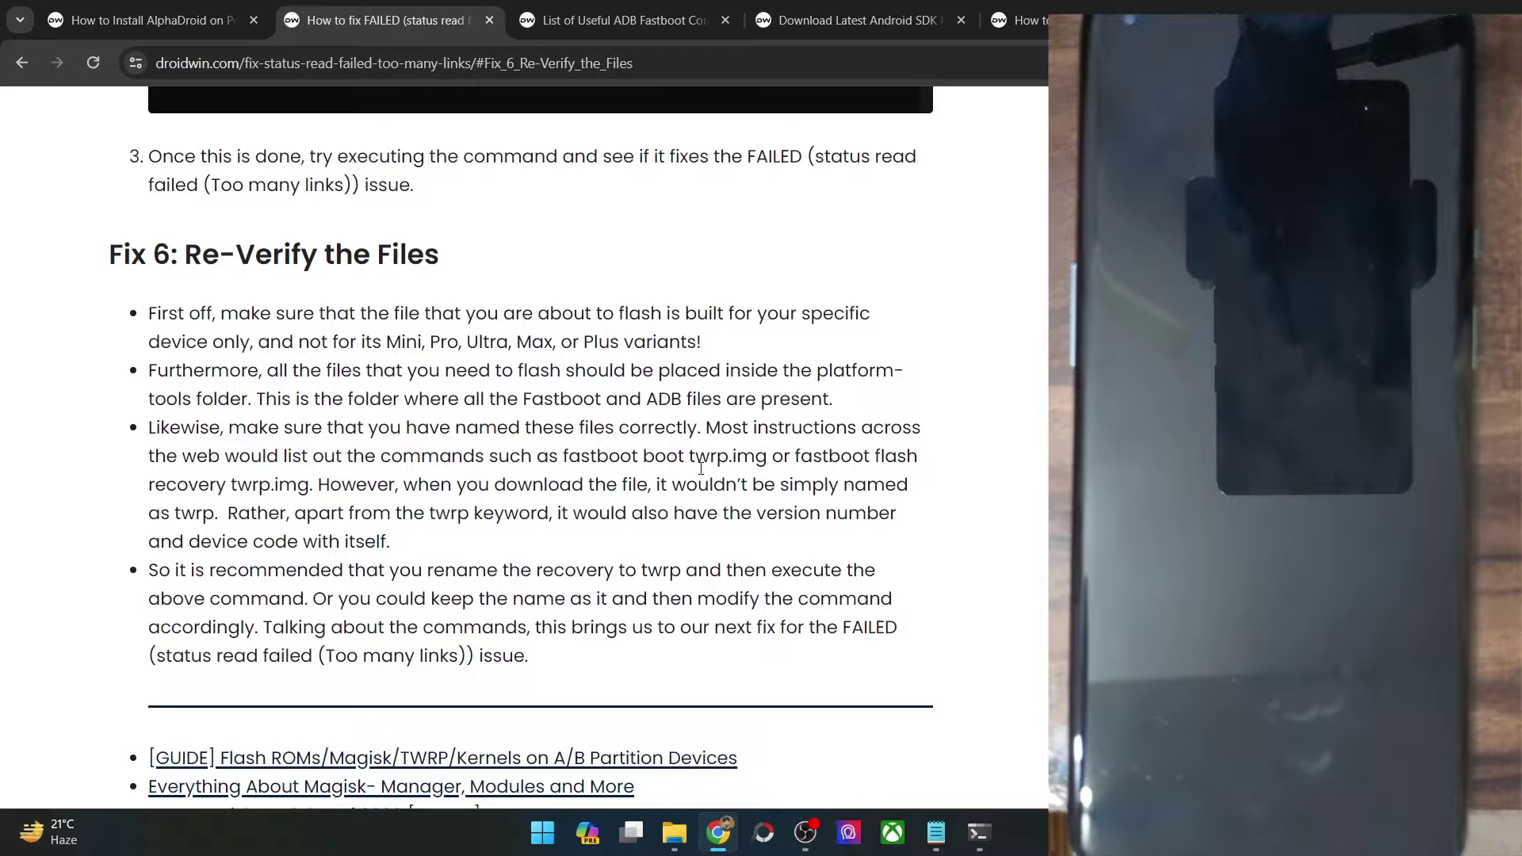
drag(690, 458, 743, 460)
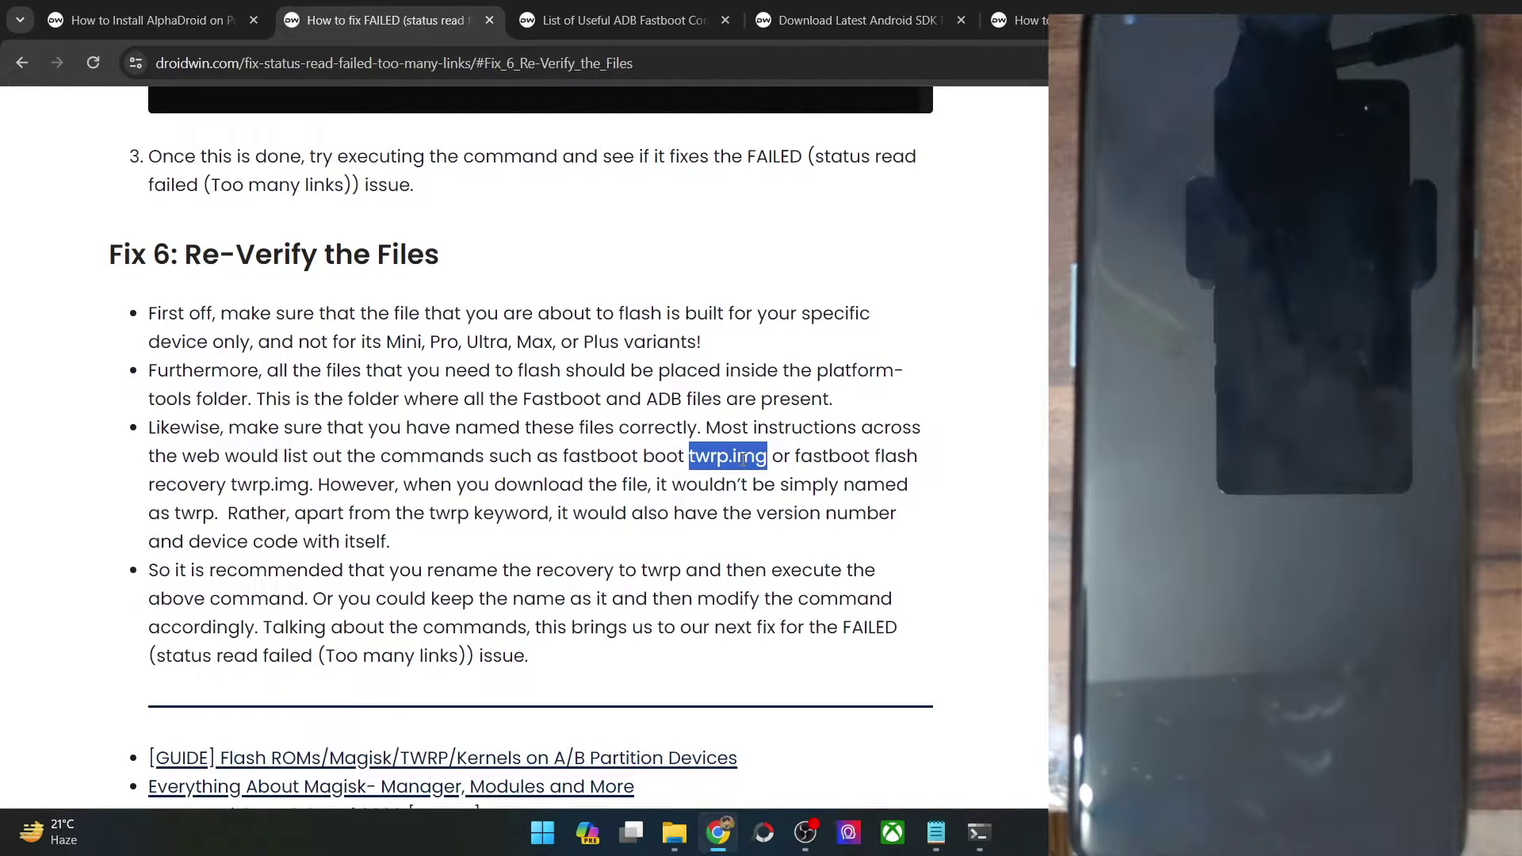
- Scroll to Fix 7's recovery-partition adb shell commands and bring up the TWRP install link's menu
click(645, 451)
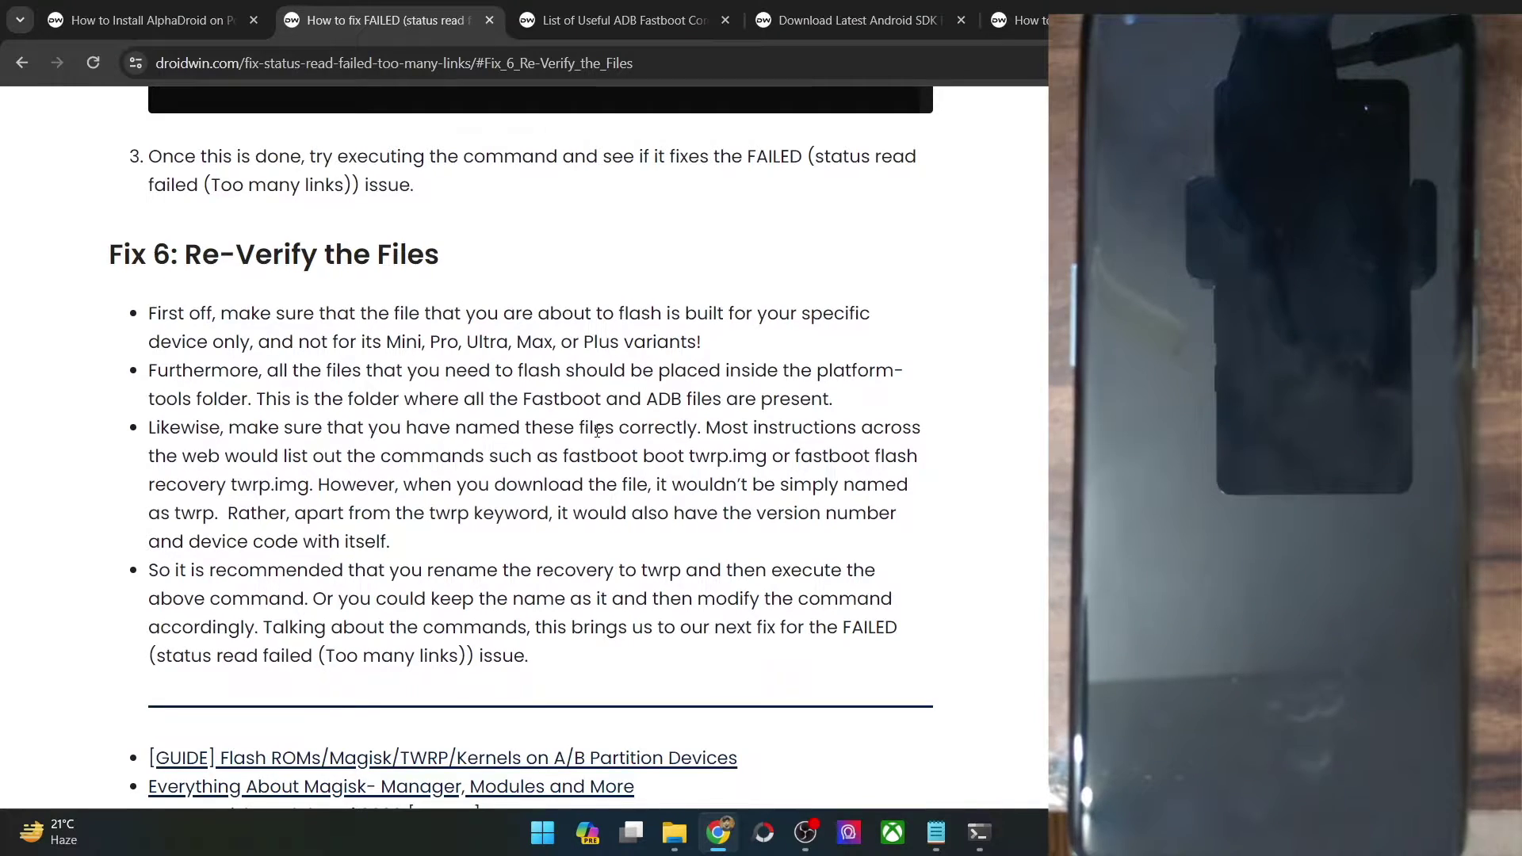
scroll(597, 431, down, 4)
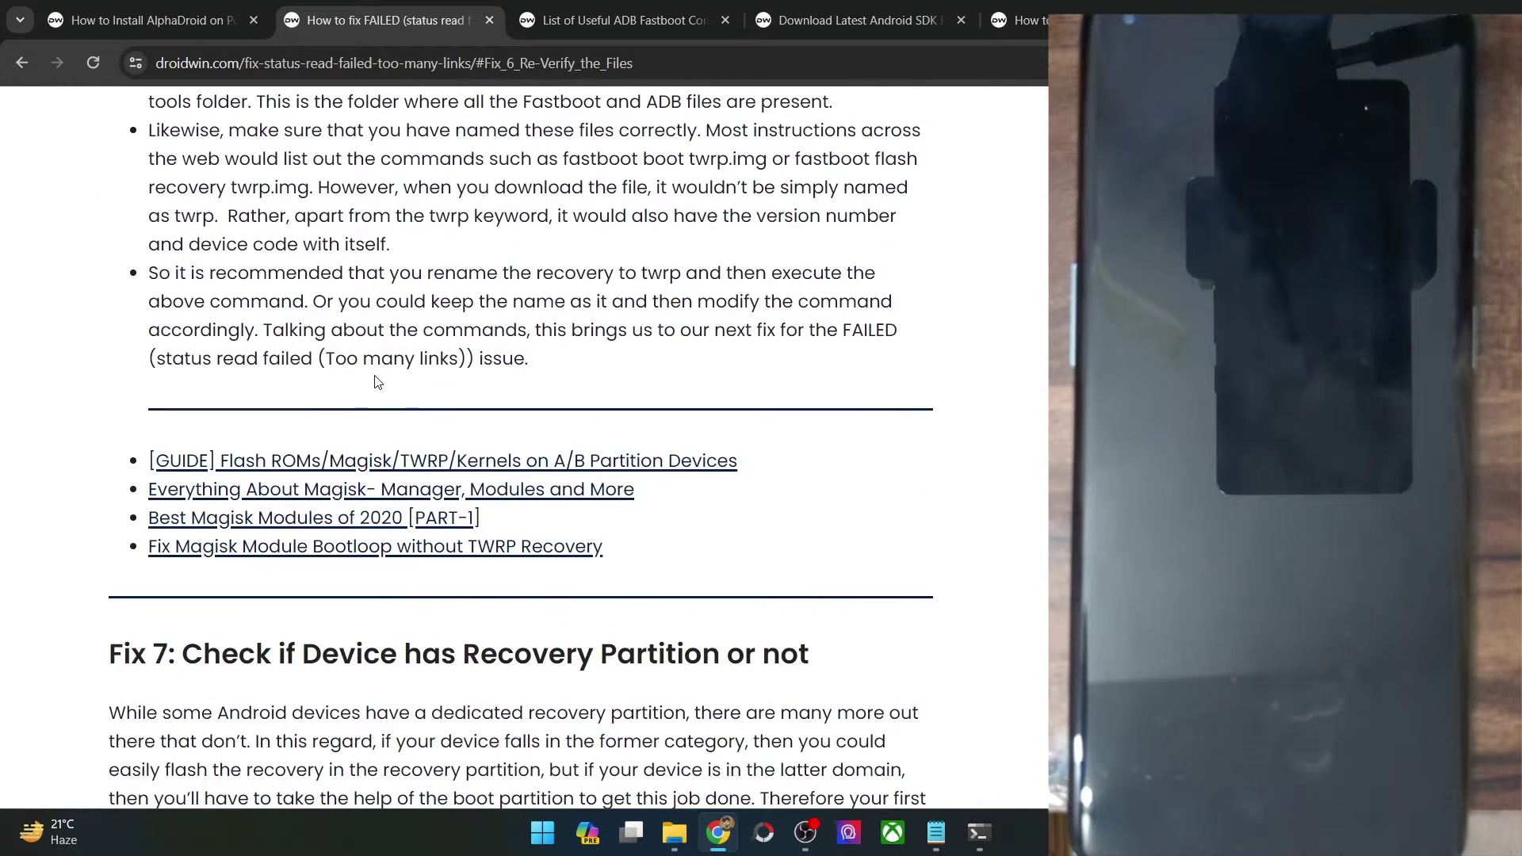
scroll(376, 381, up, 3)
scroll(376, 375, down, 6)
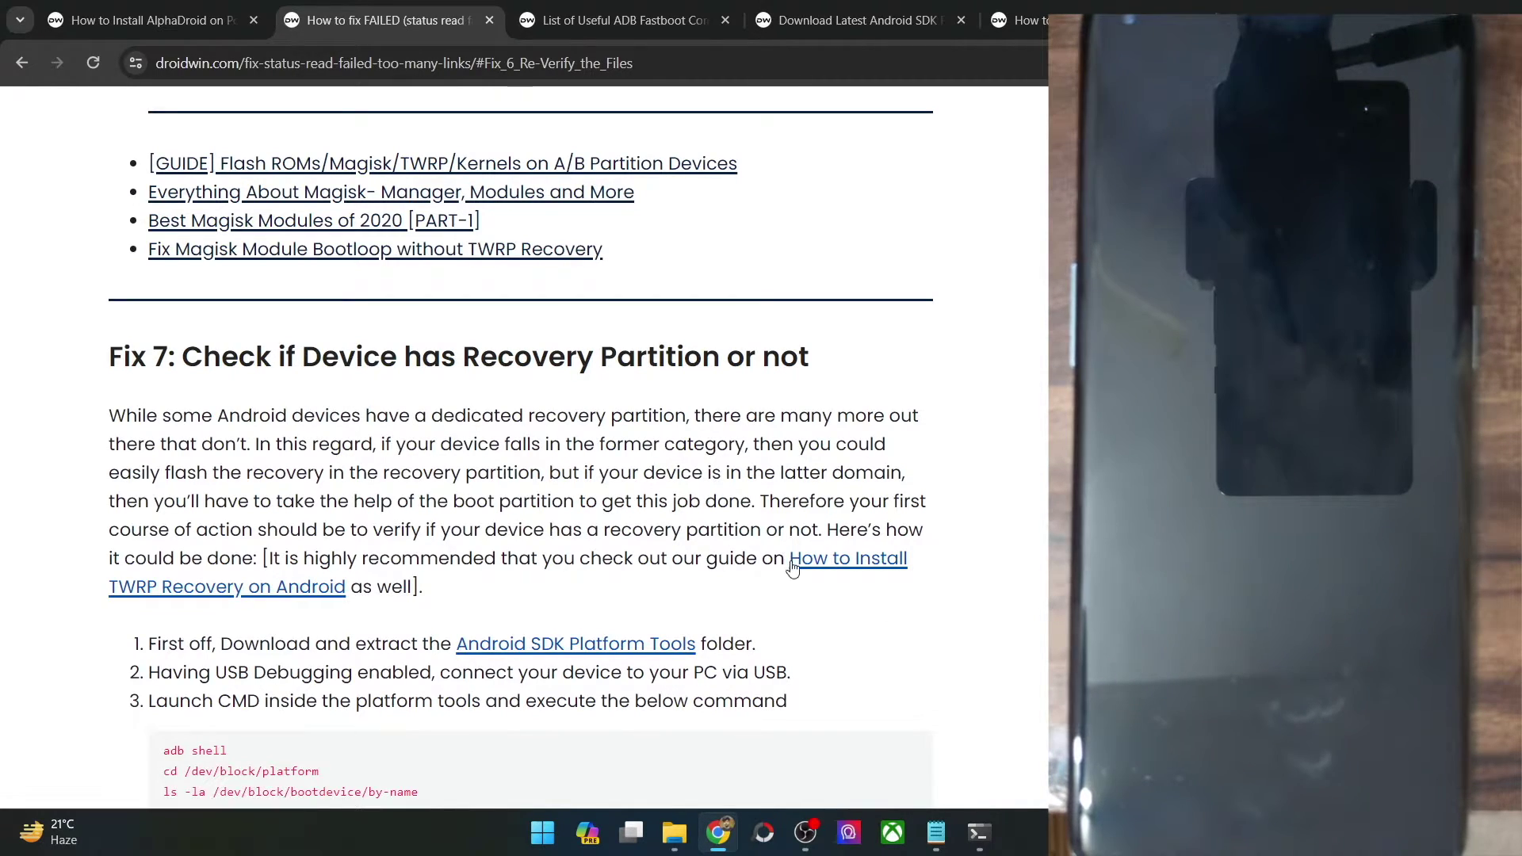
right_click(821, 559)
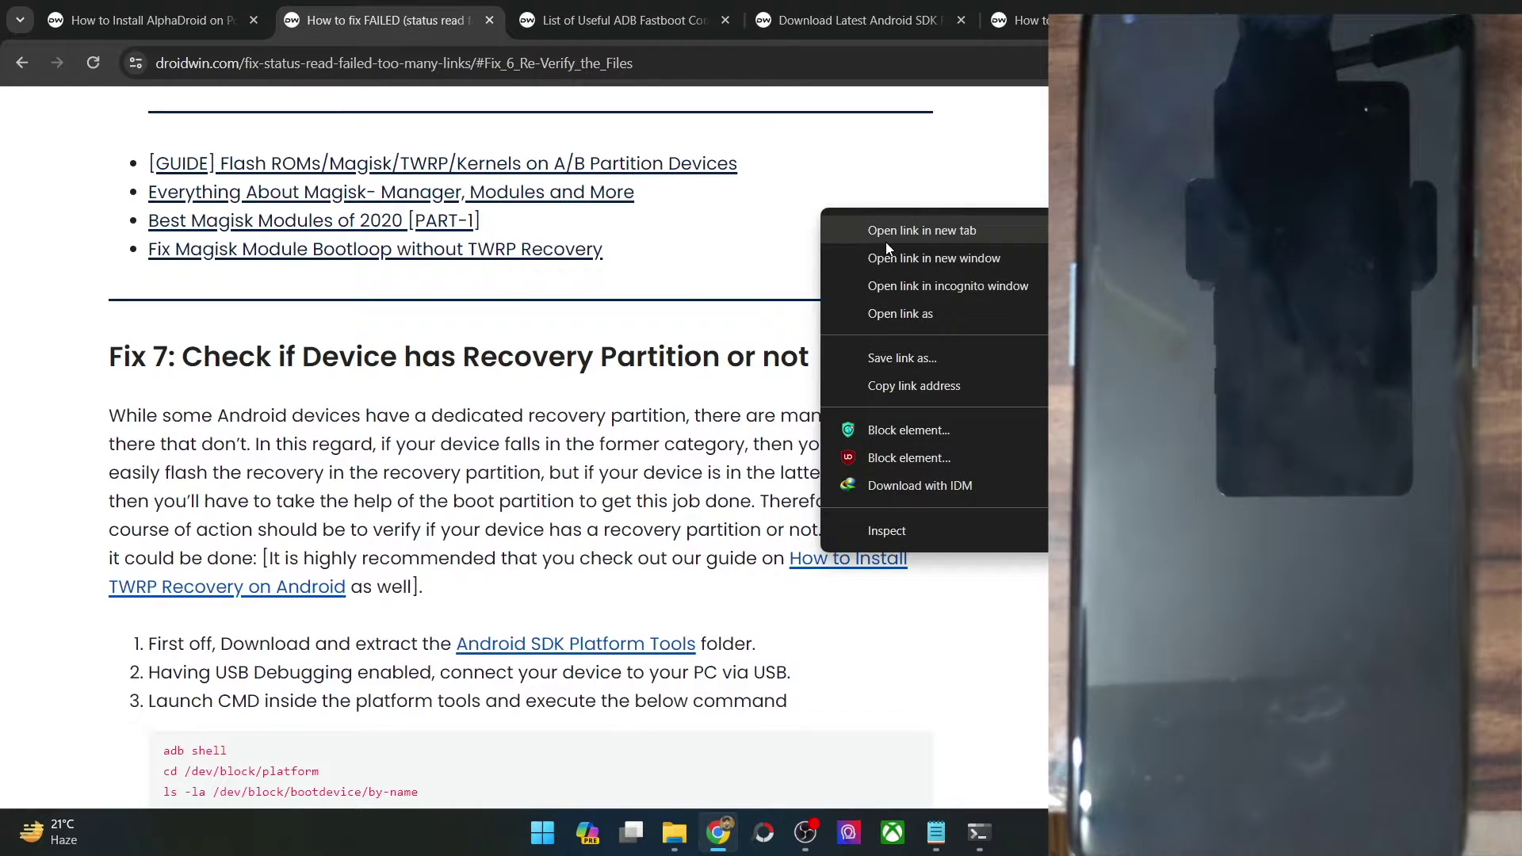
- View the 'How to Install TWRP Recovery on Android' guide in a new tab, then return to Fix 7
click(919, 229)
click(916, 6)
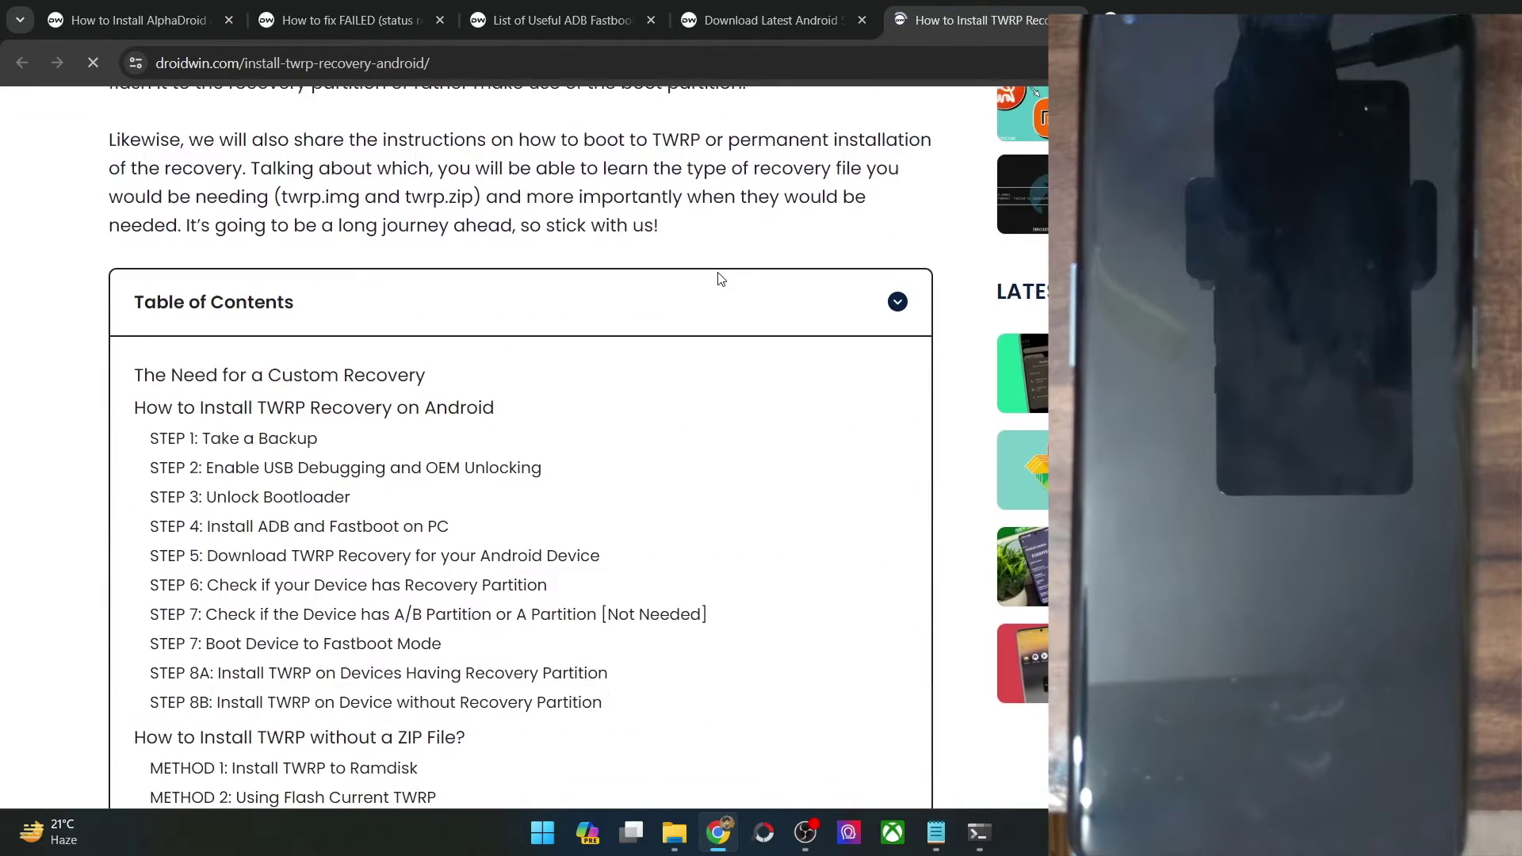
scroll(507, 483, down, 5)
scroll(582, 627, up, 1)
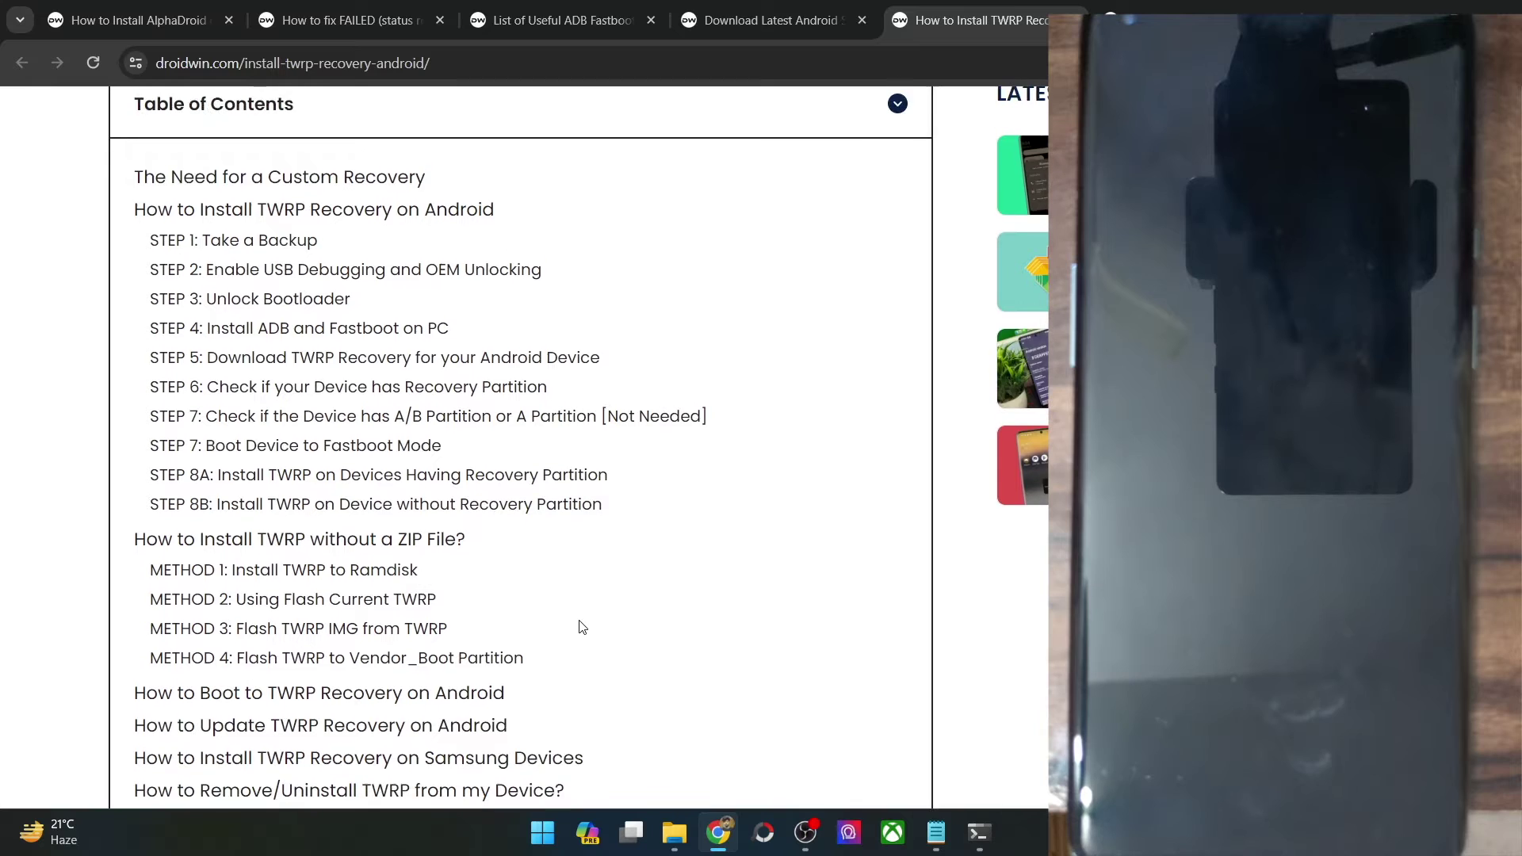
drag(680, 796, 127, 176)
click(523, 19)
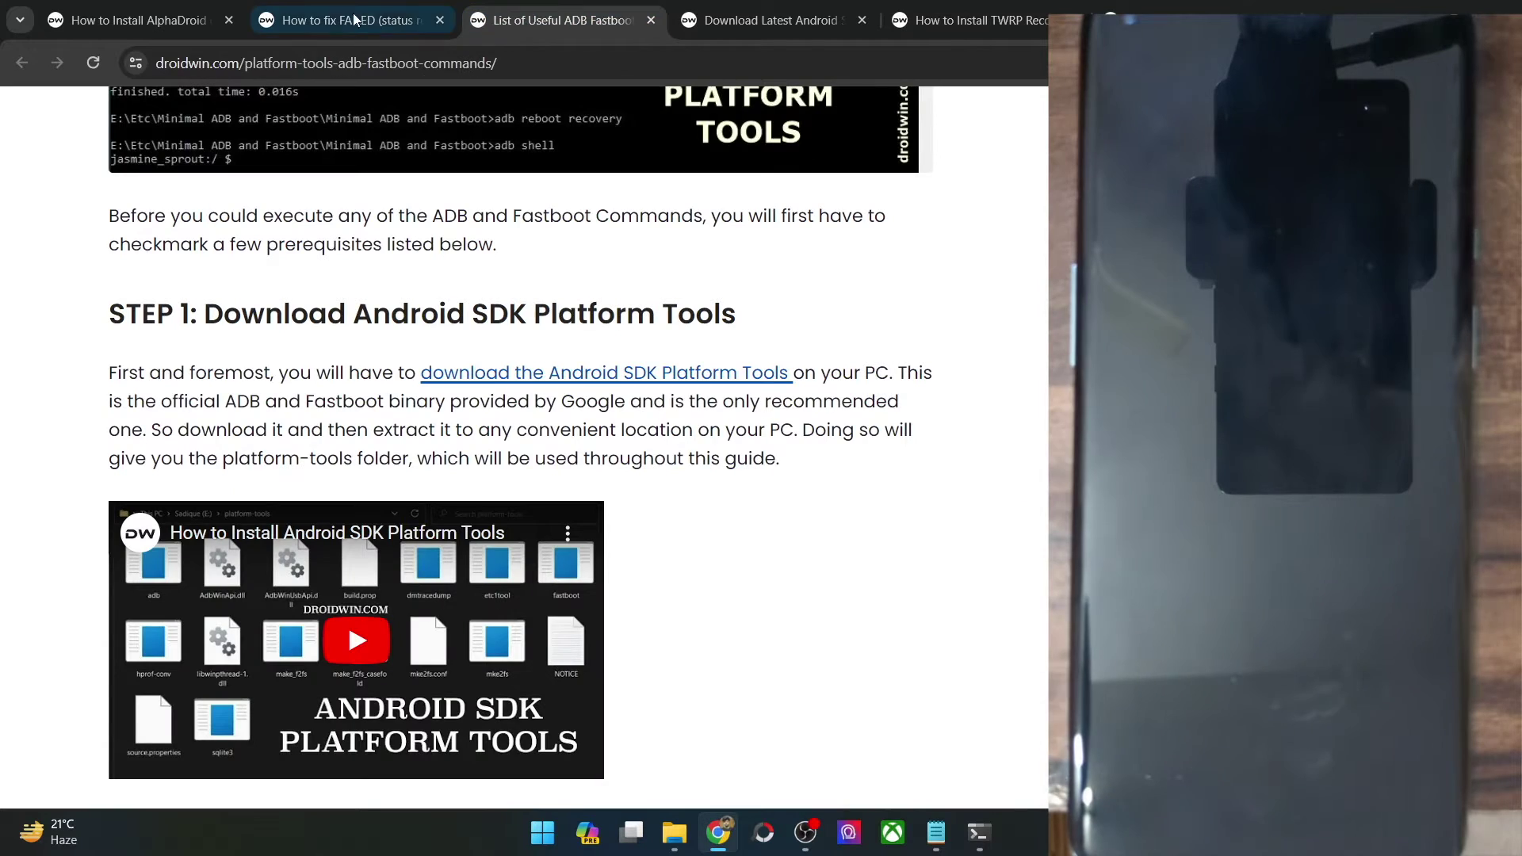
click(368, 14)
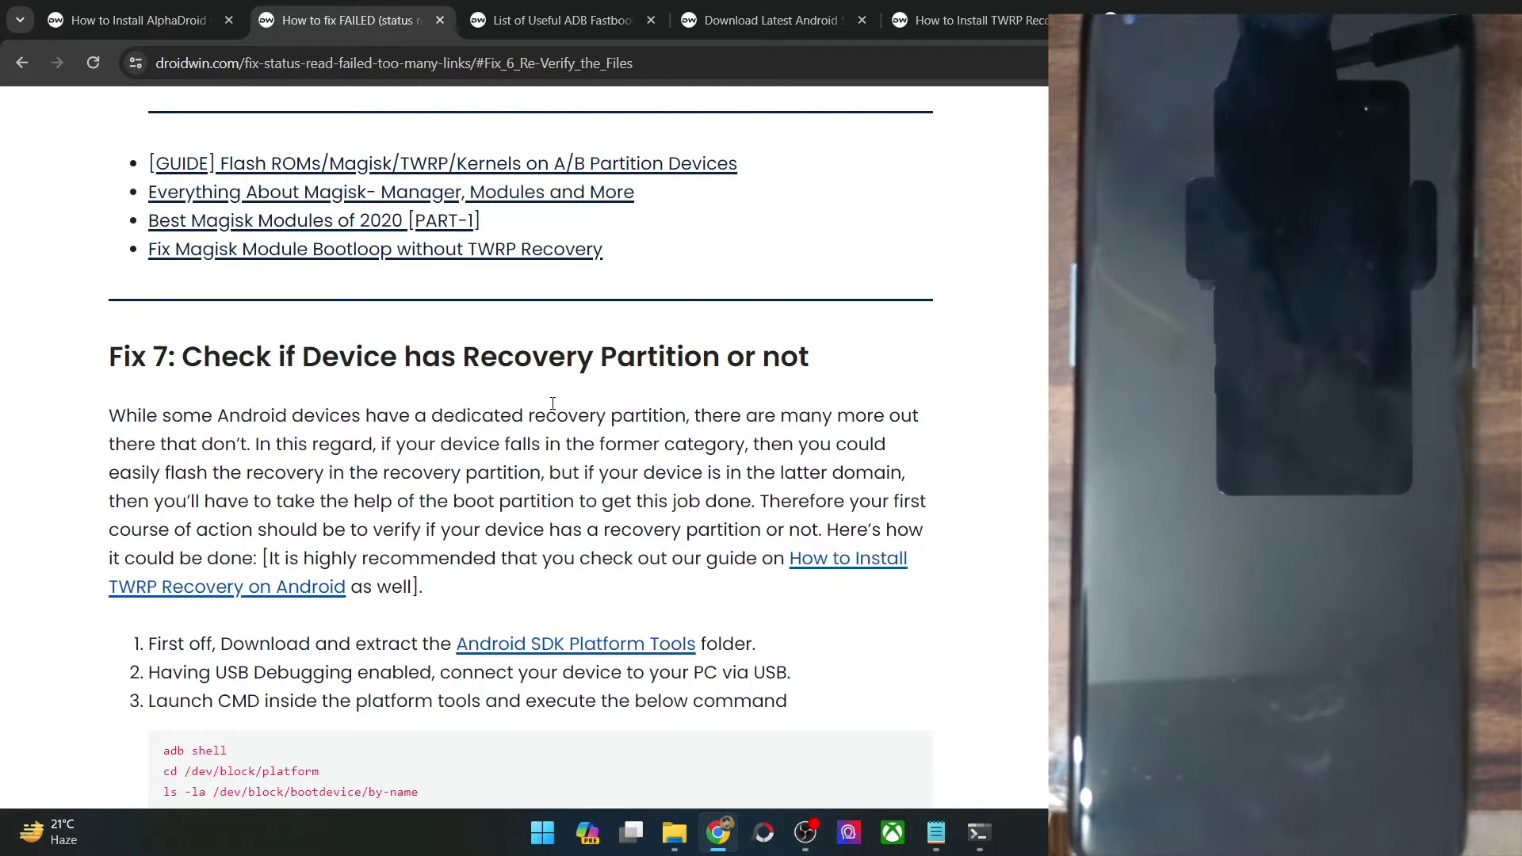
scroll(552, 402, down, 2)
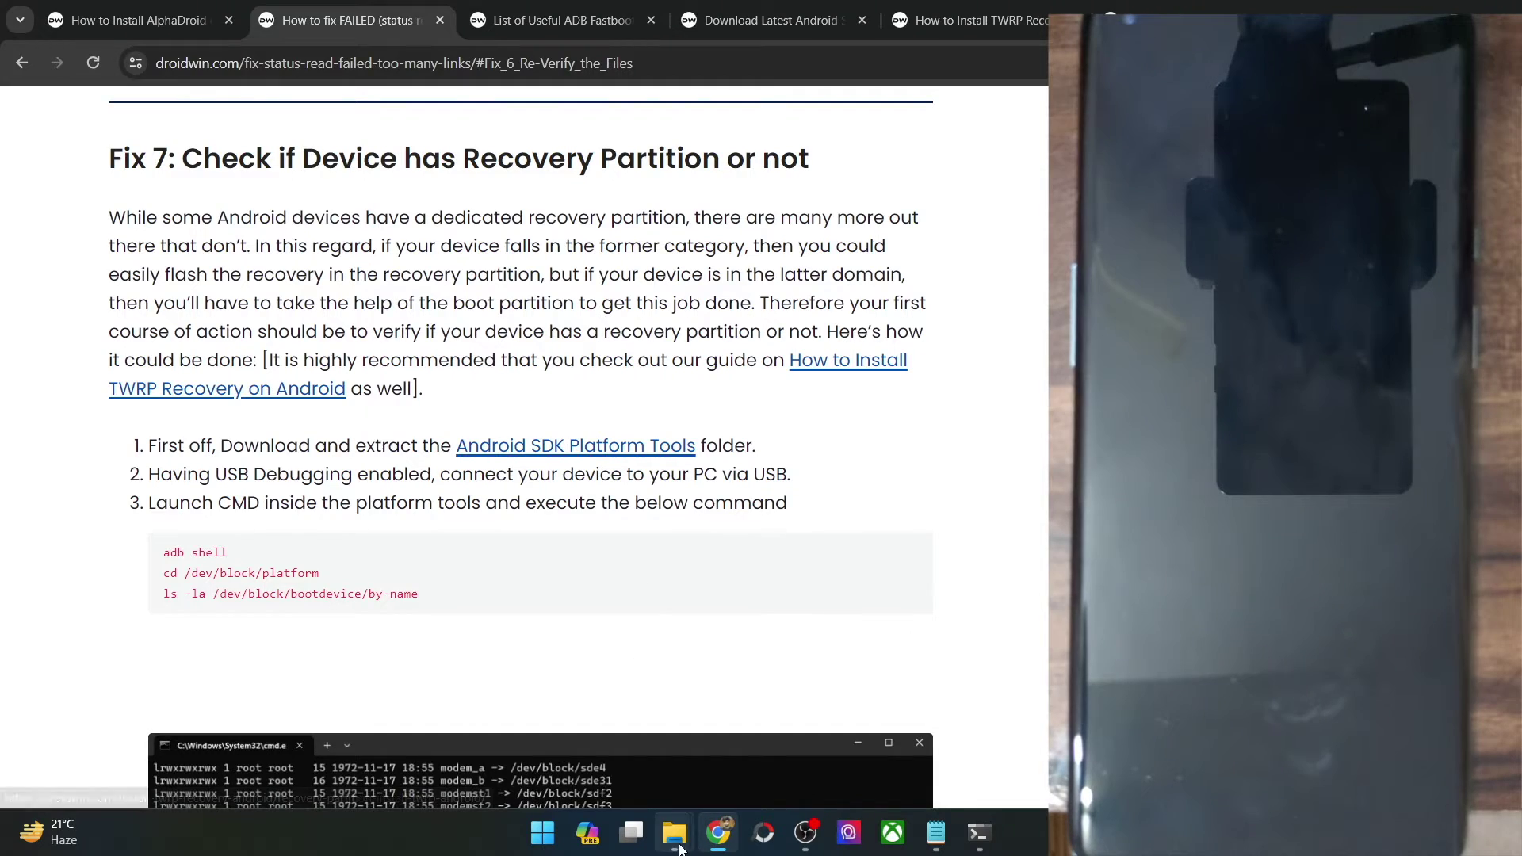
- Close both Pixel 6a device-disconnected error windows
mouse_move(634, 824)
click(761, 665)
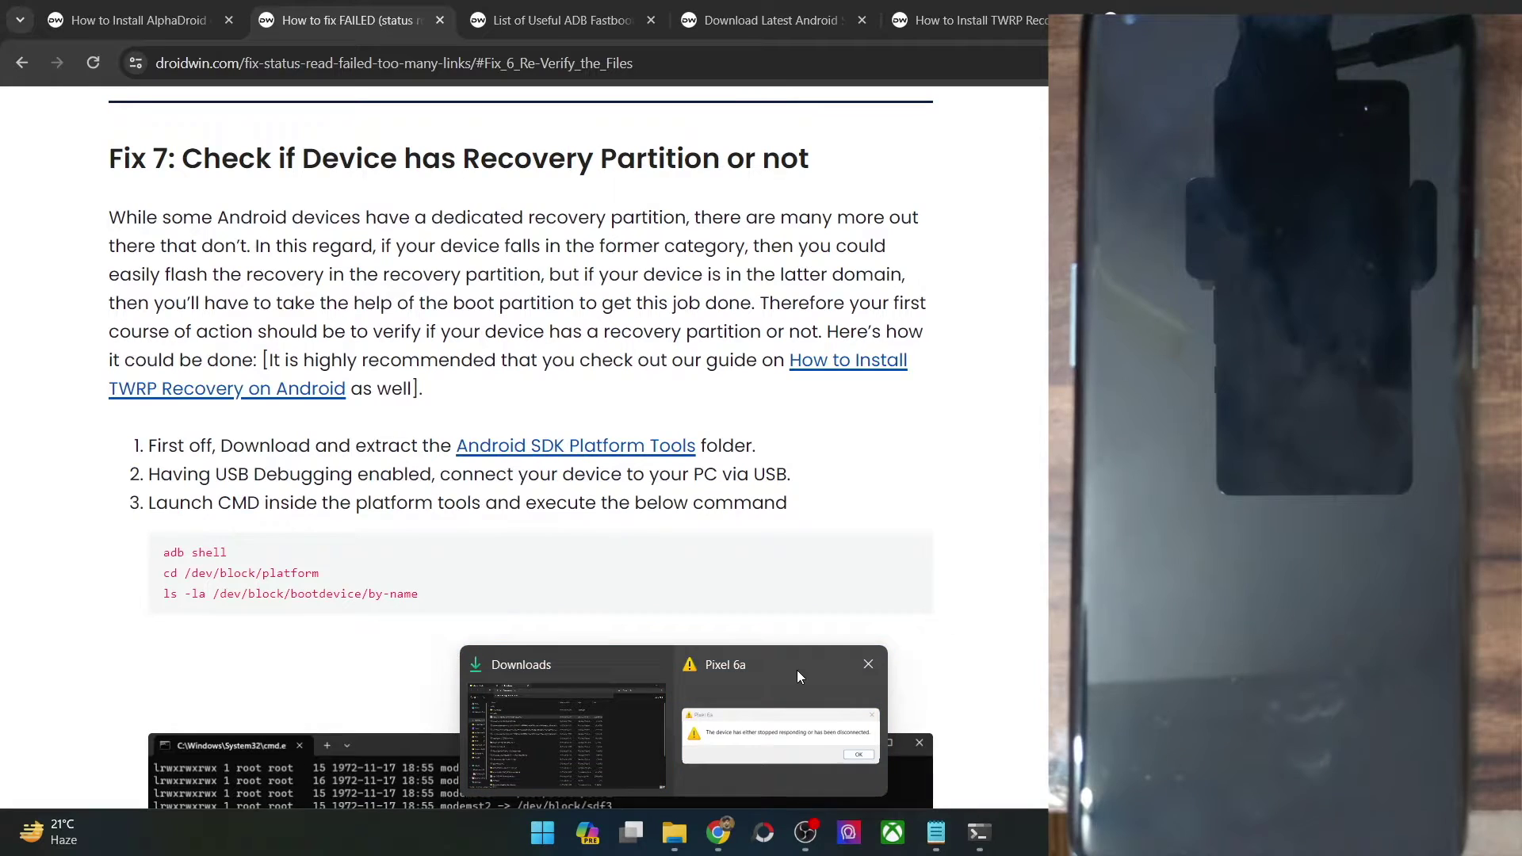
click(868, 666)
click(695, 688)
- Check that Command Prompt is in platform-tools, then go back to the Fix 7 article
click(187, 12)
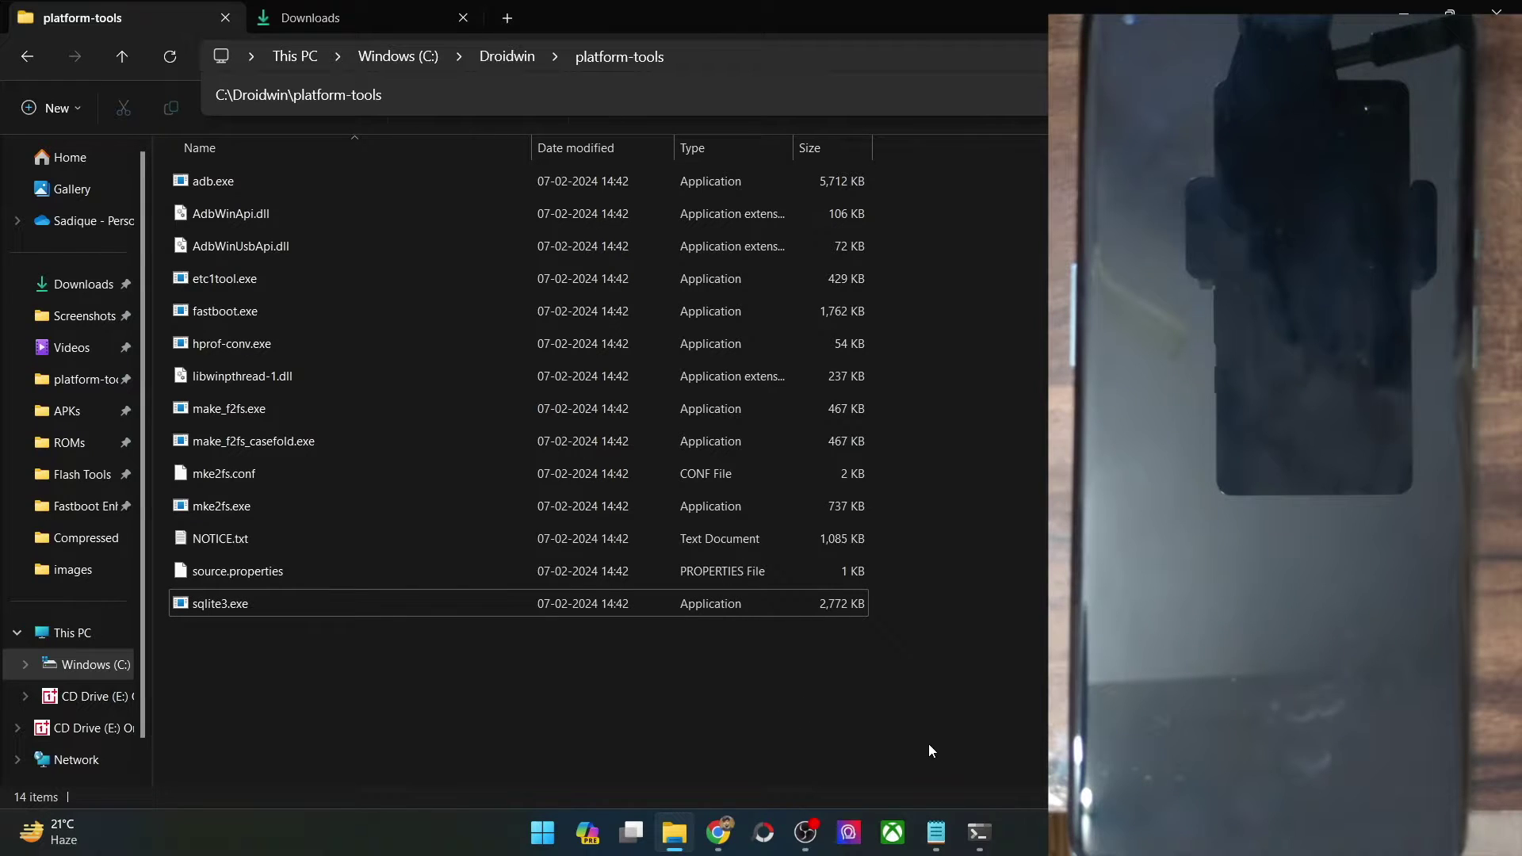
click(980, 832)
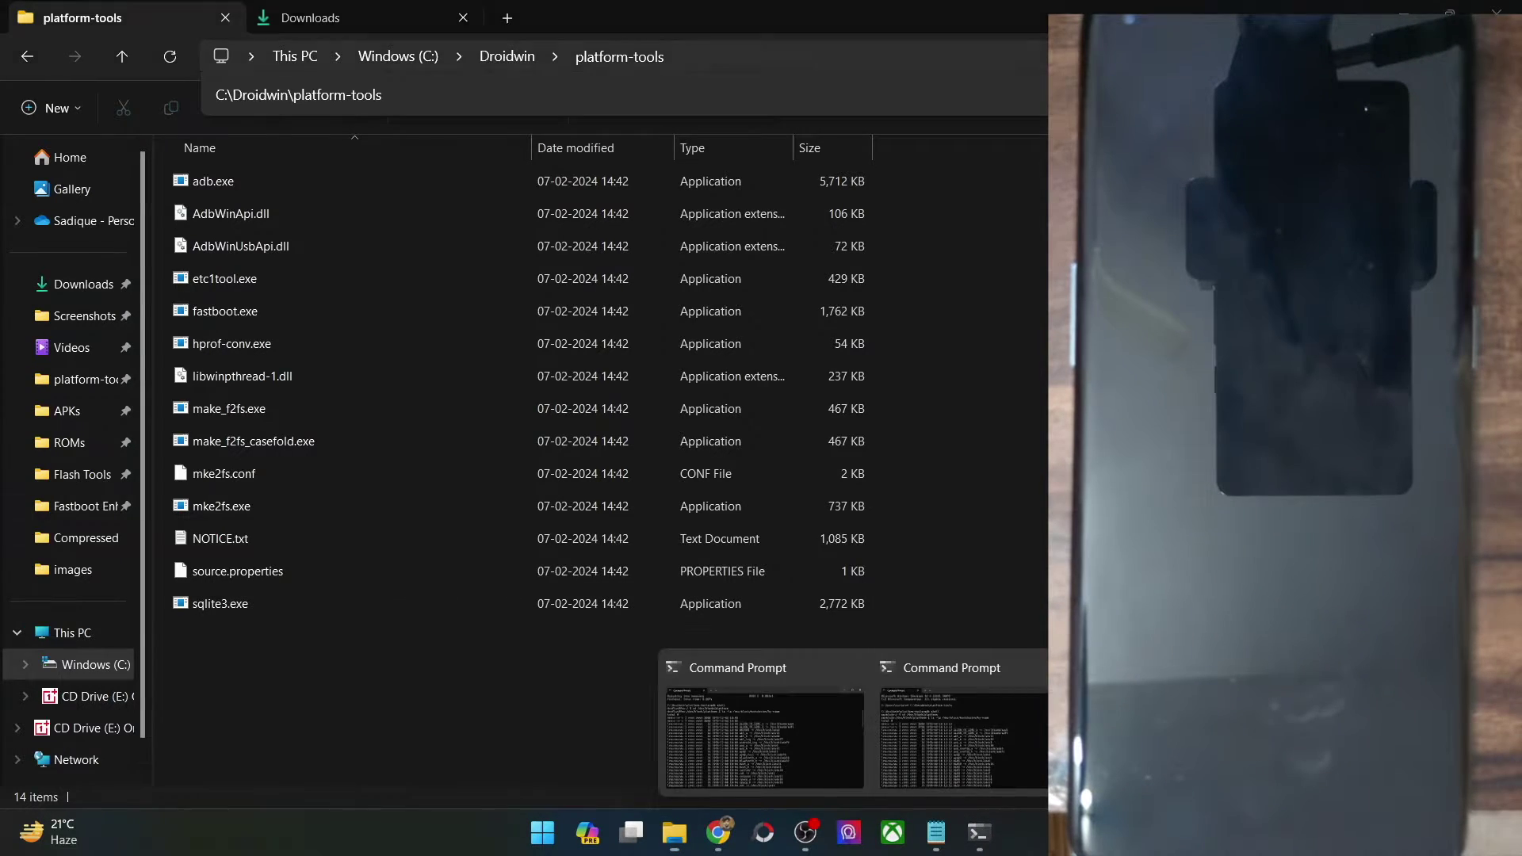
click(765, 737)
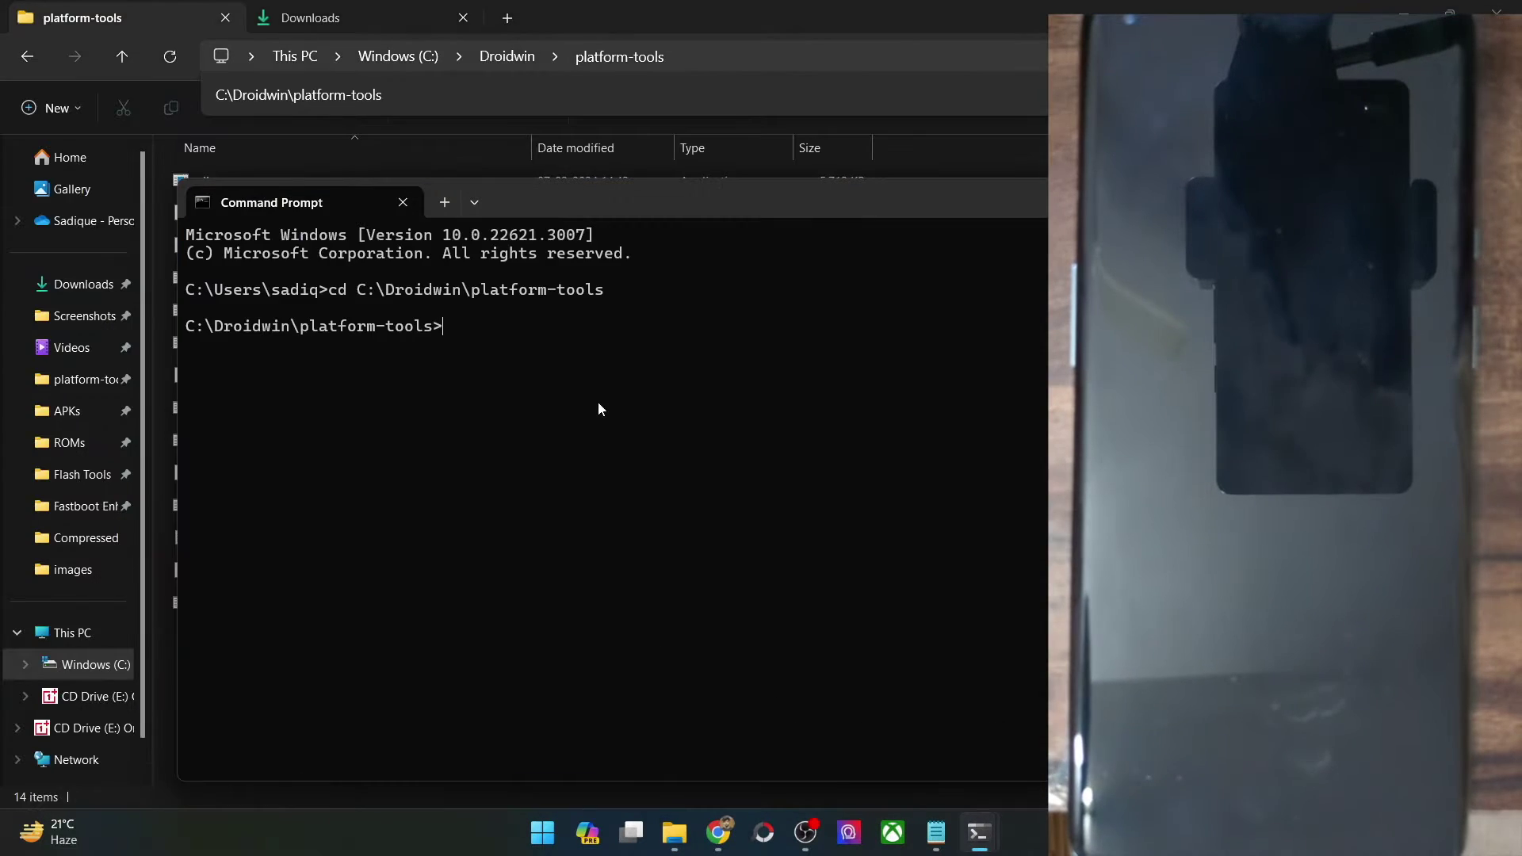
click(731, 826)
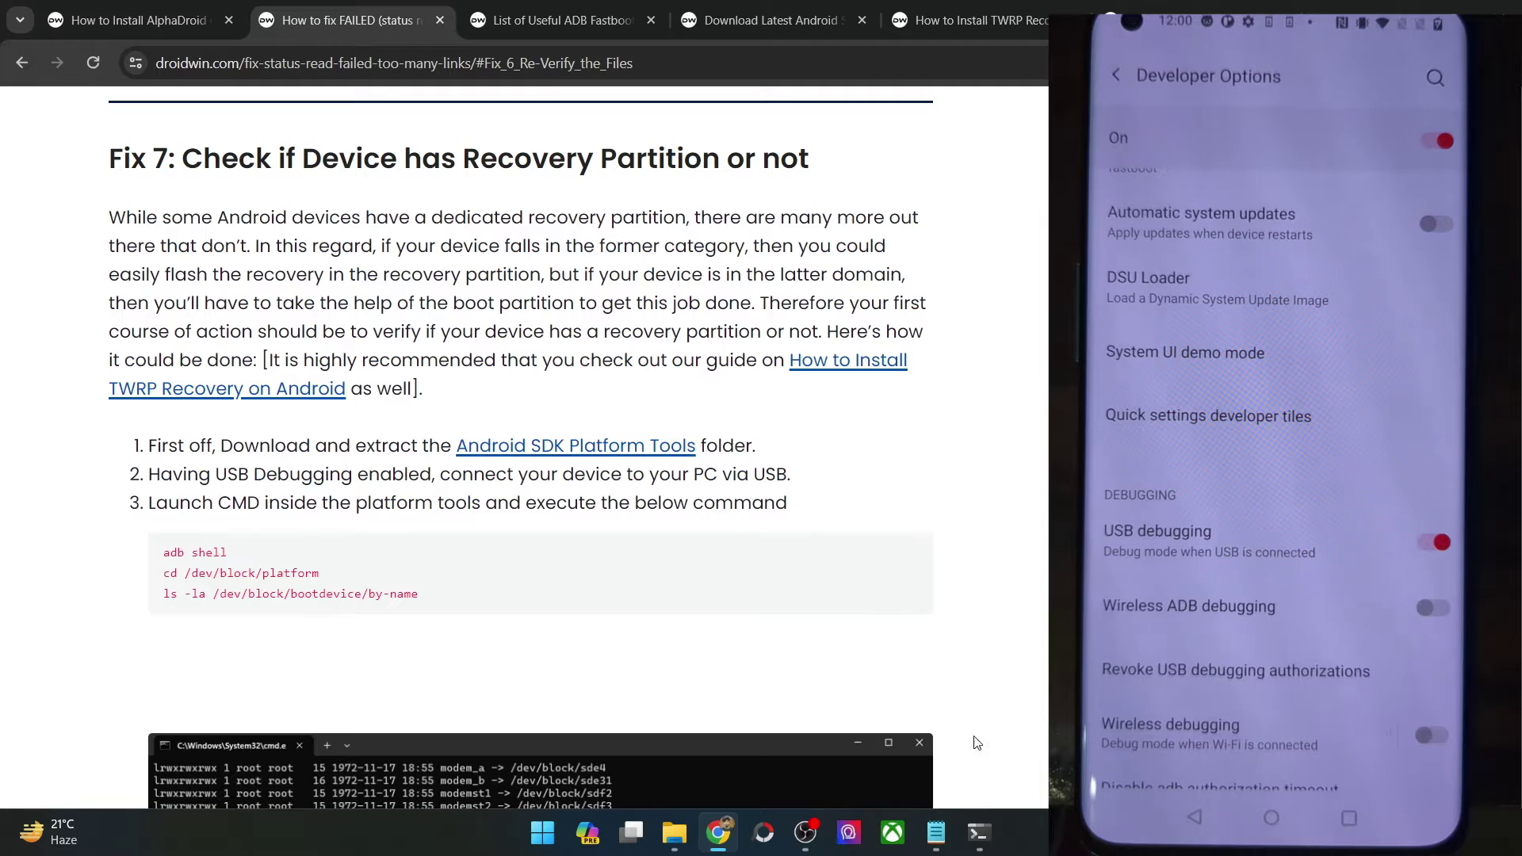
- Run 'adb devices' twice in Command Prompt, confirming the phone's device ID is listed both times
mouse_move(980, 832)
click(1021, 682)
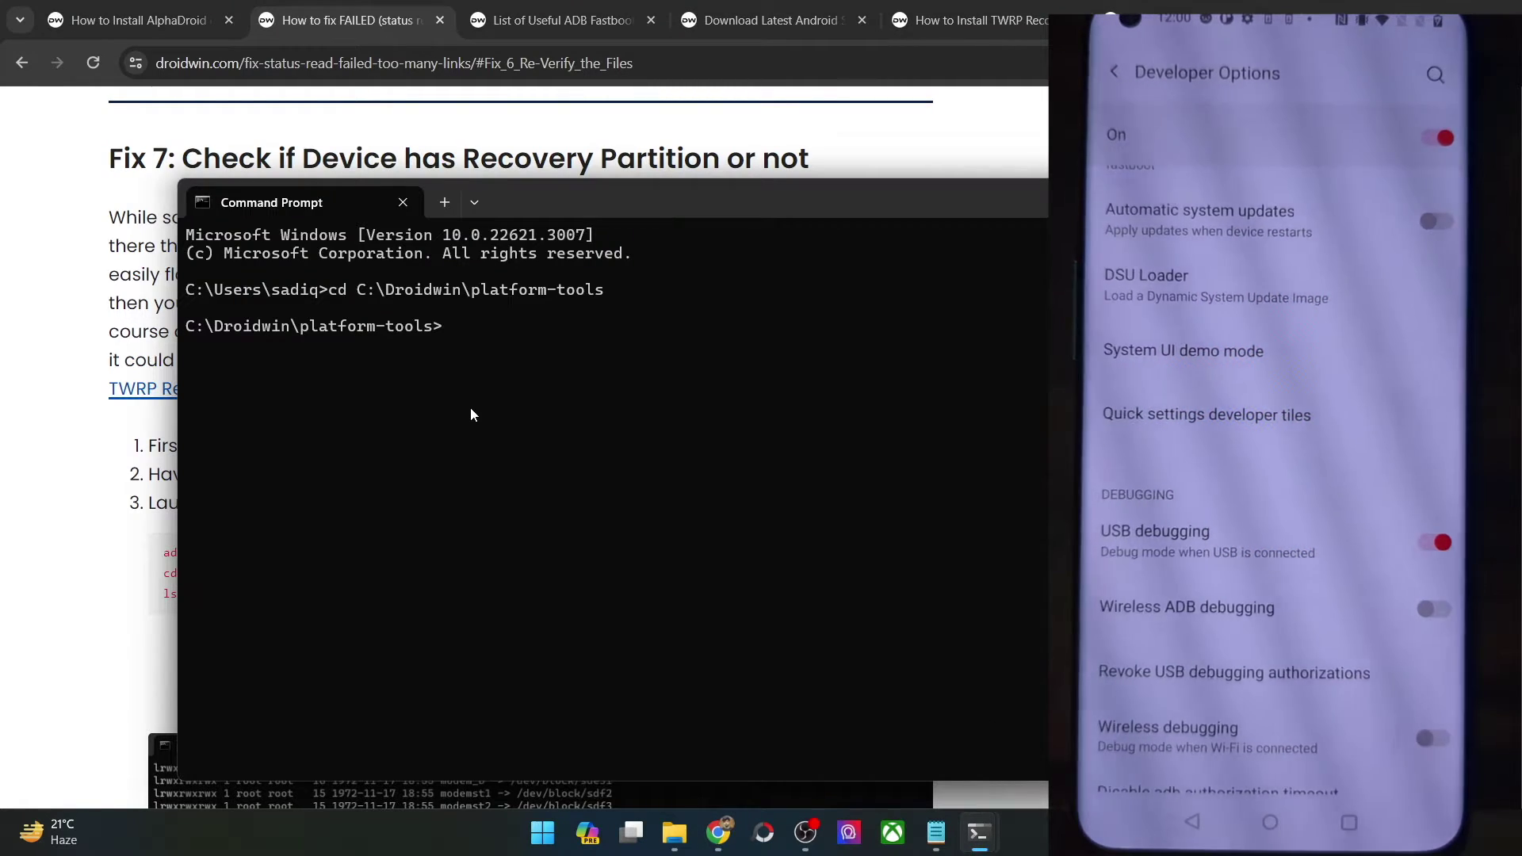
text(adb devices)
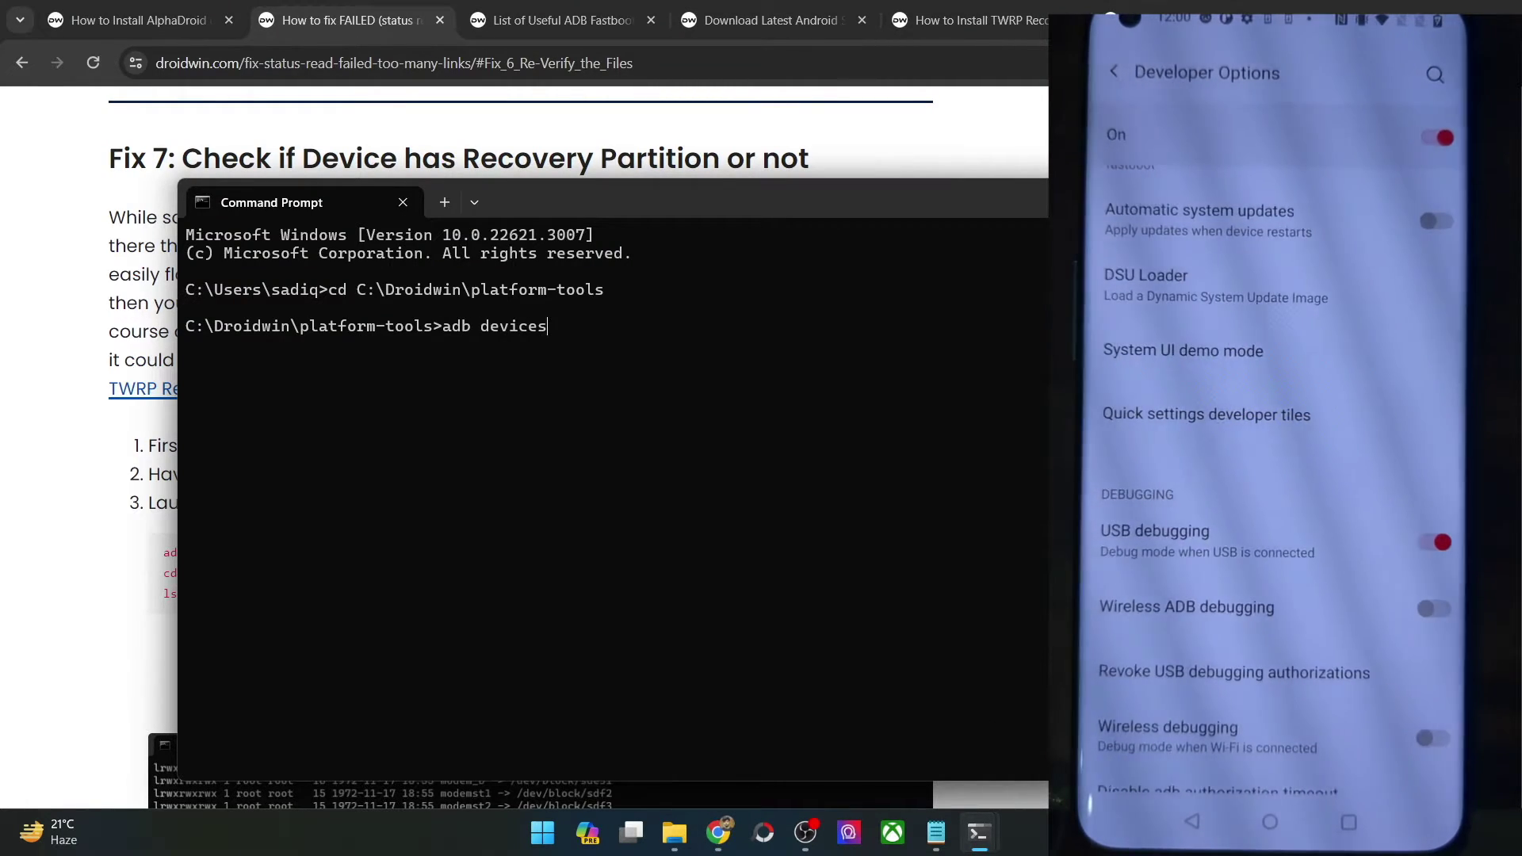
key(Return)
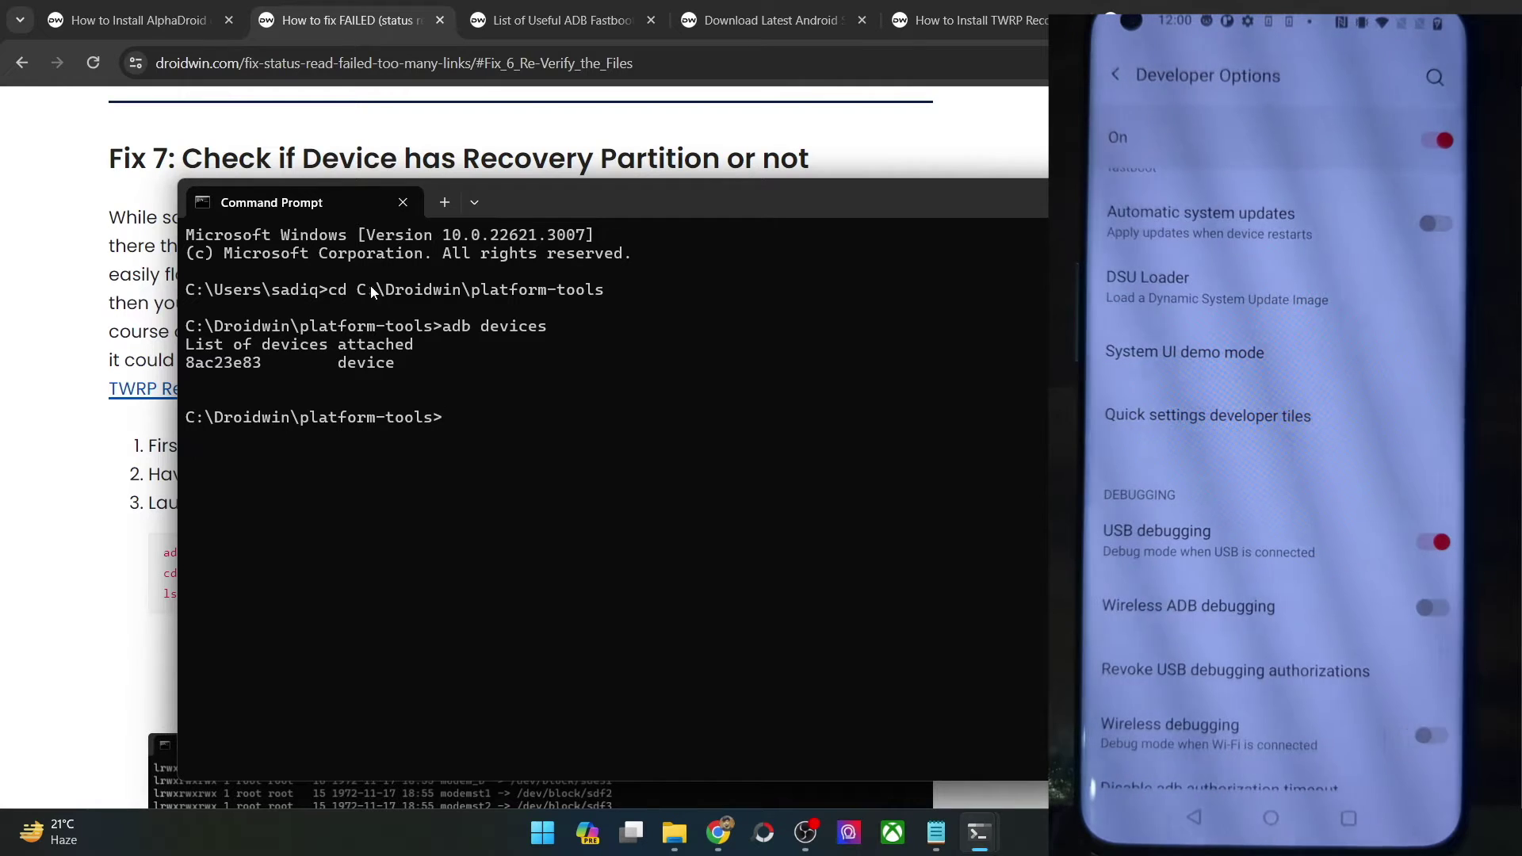
double_click(245, 364)
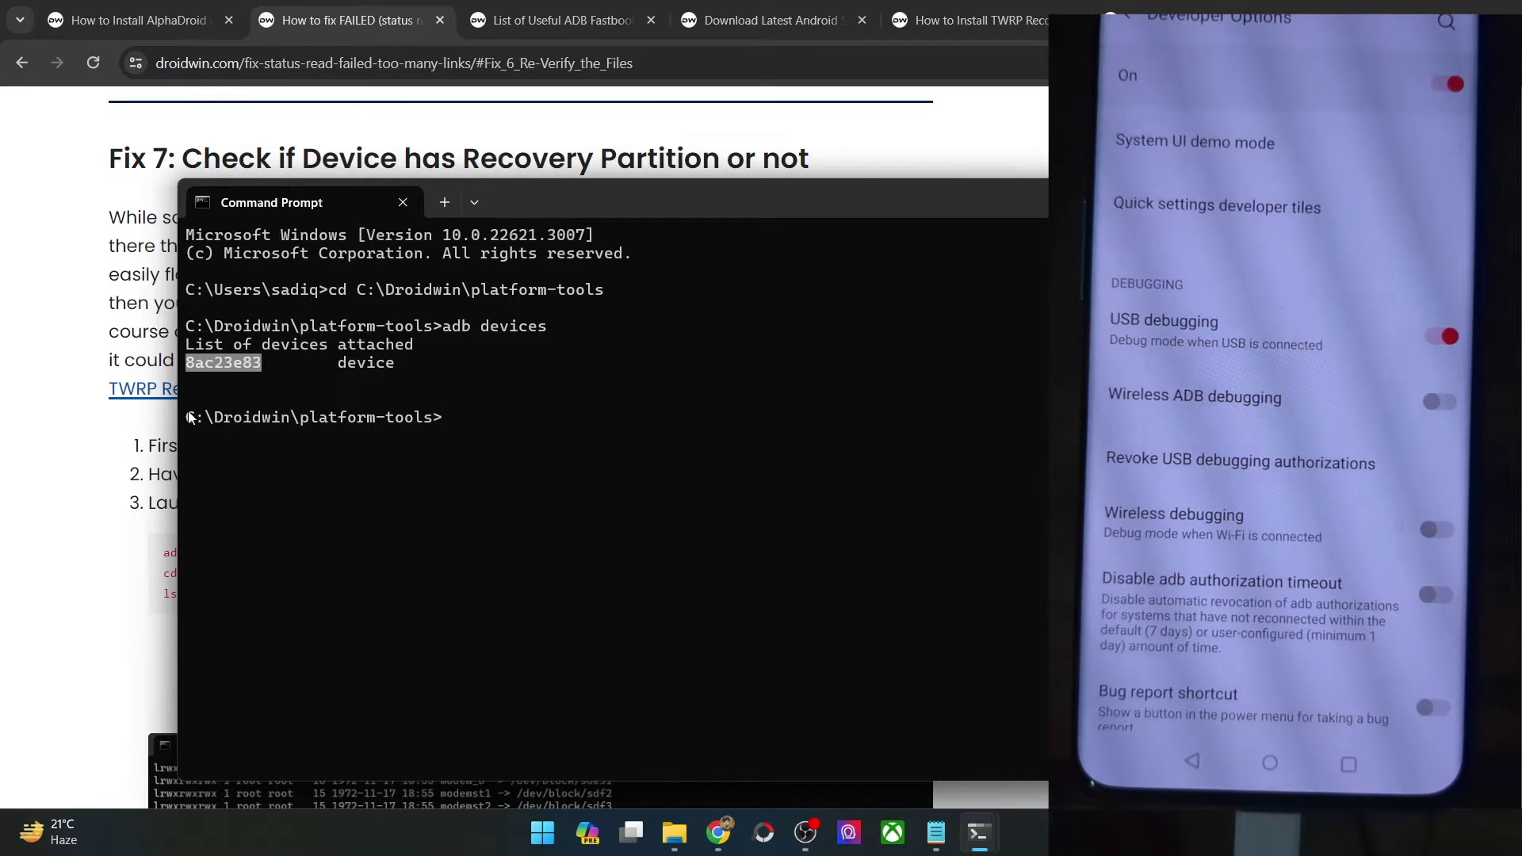
key(Up)
key(Return)
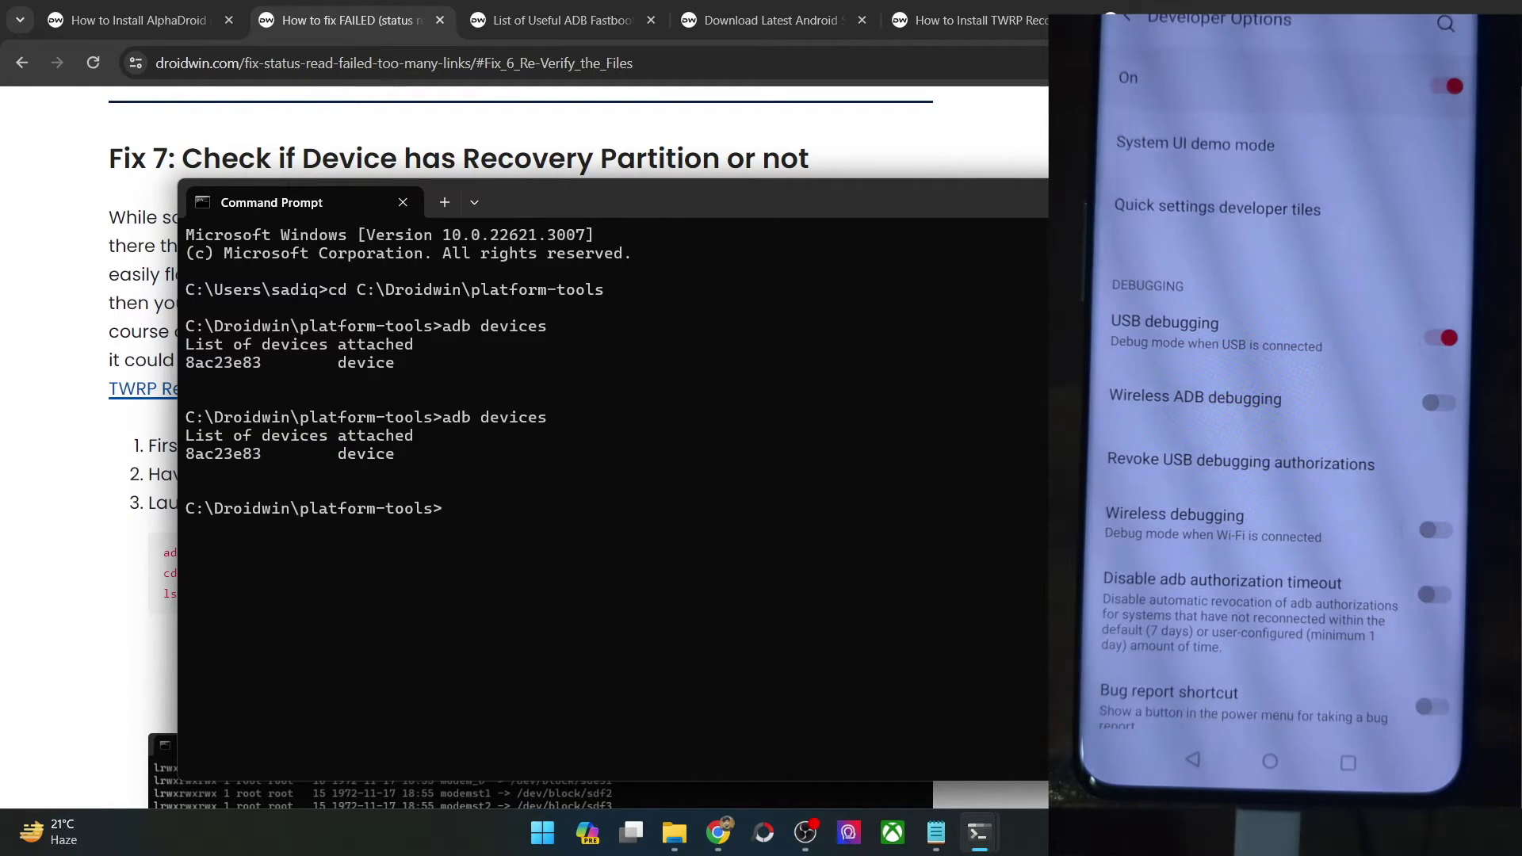
double_click(219, 457)
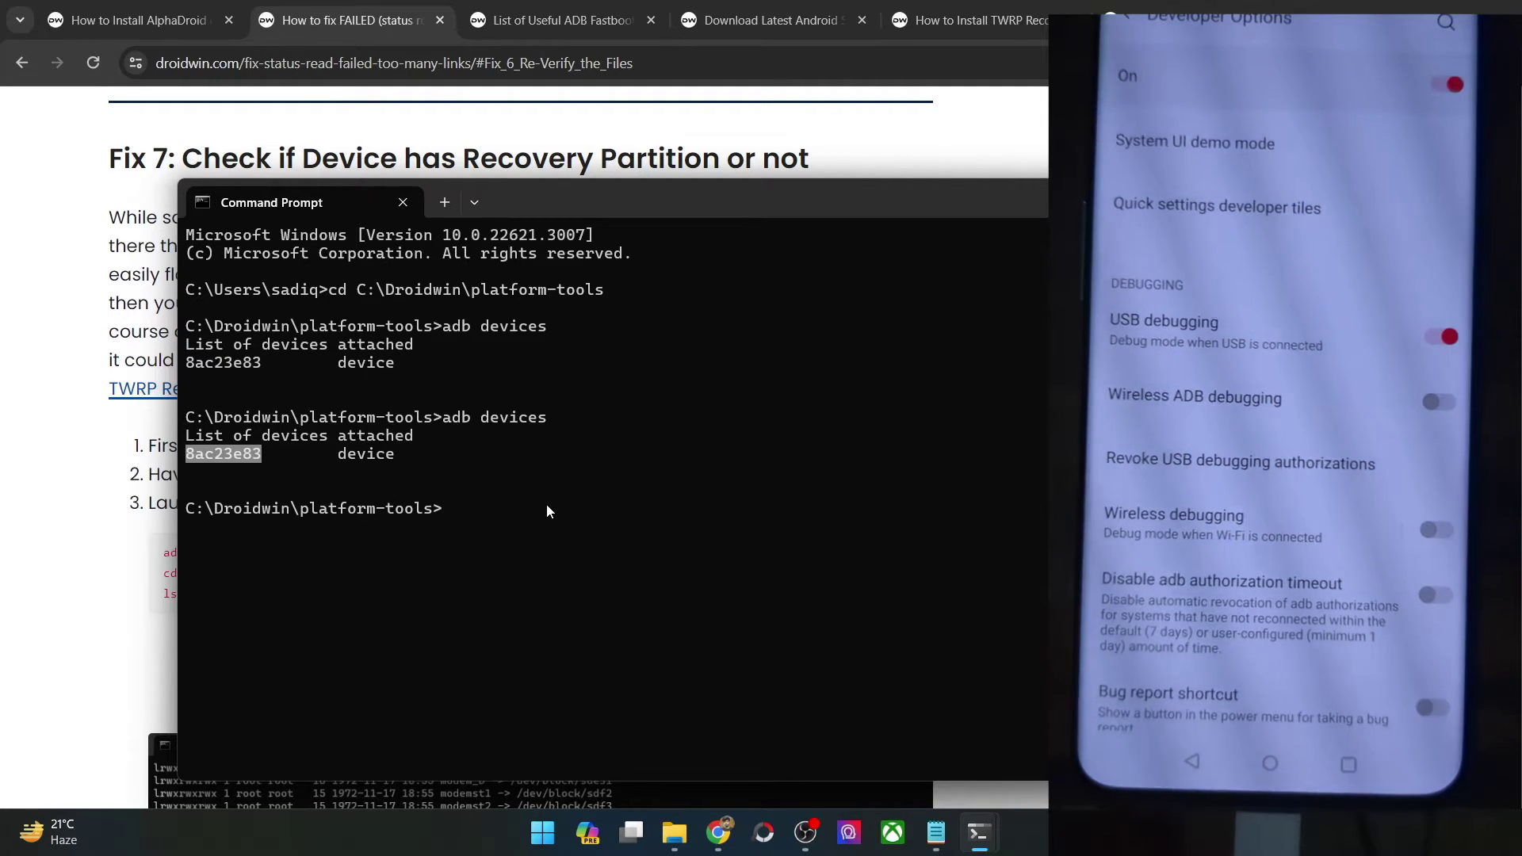
- Open an adb shell on the OnePlus9Pro
text(adb shell)
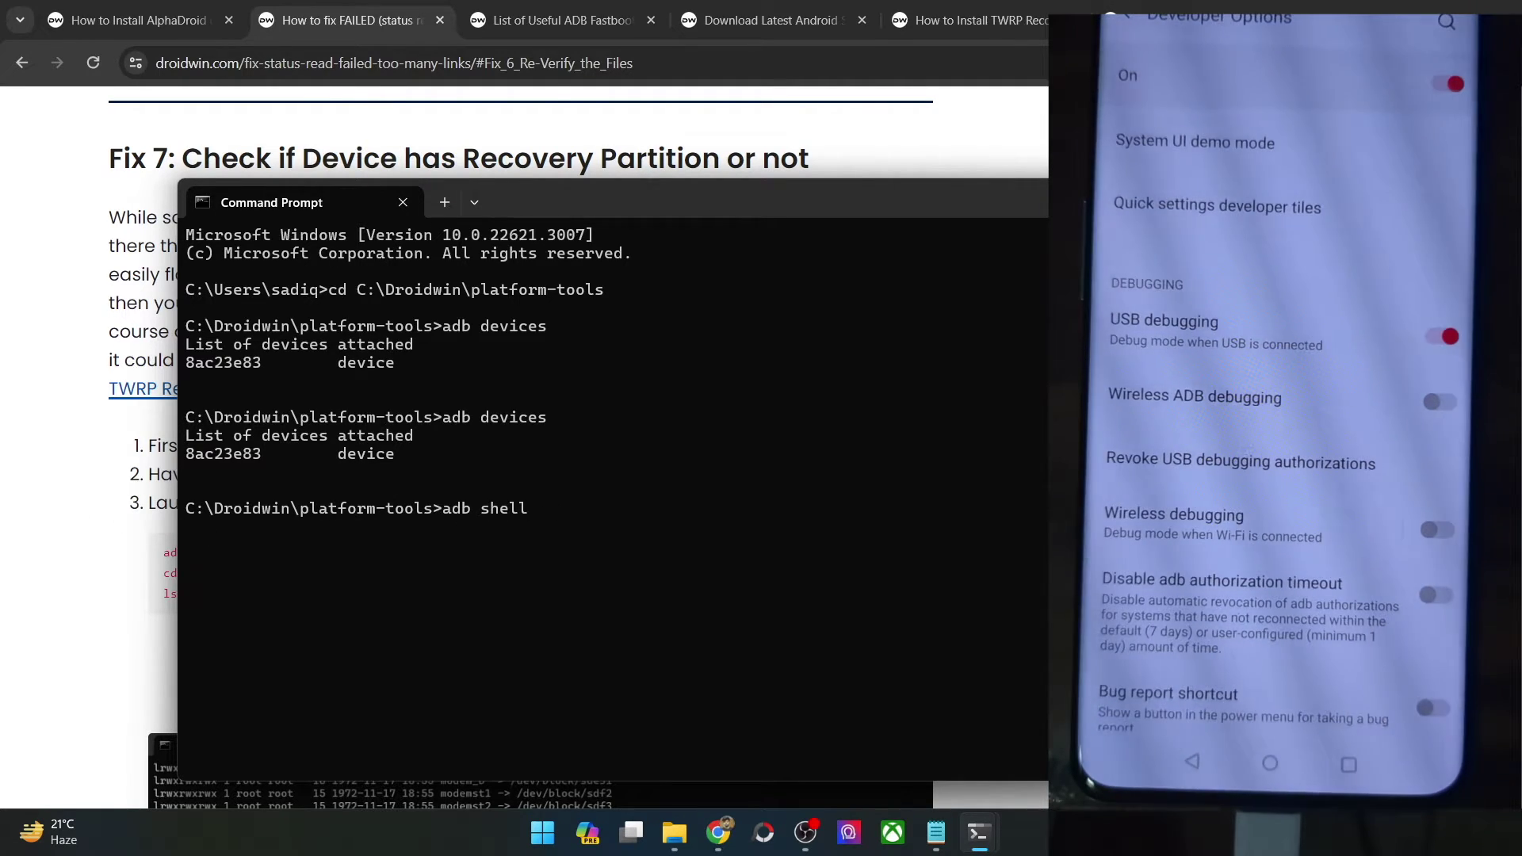
key(Return)
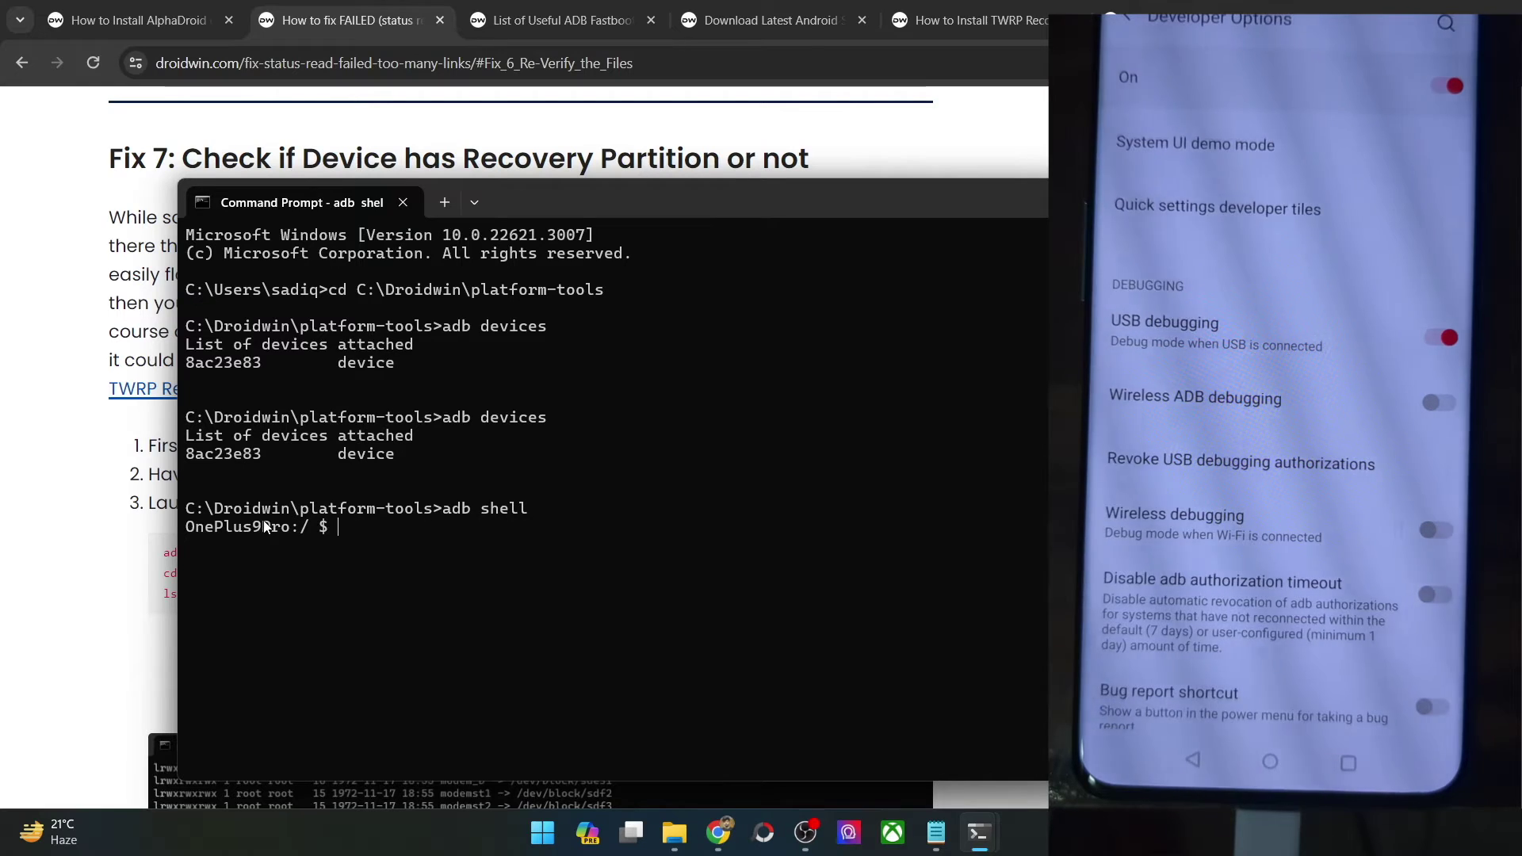
double_click(265, 528)
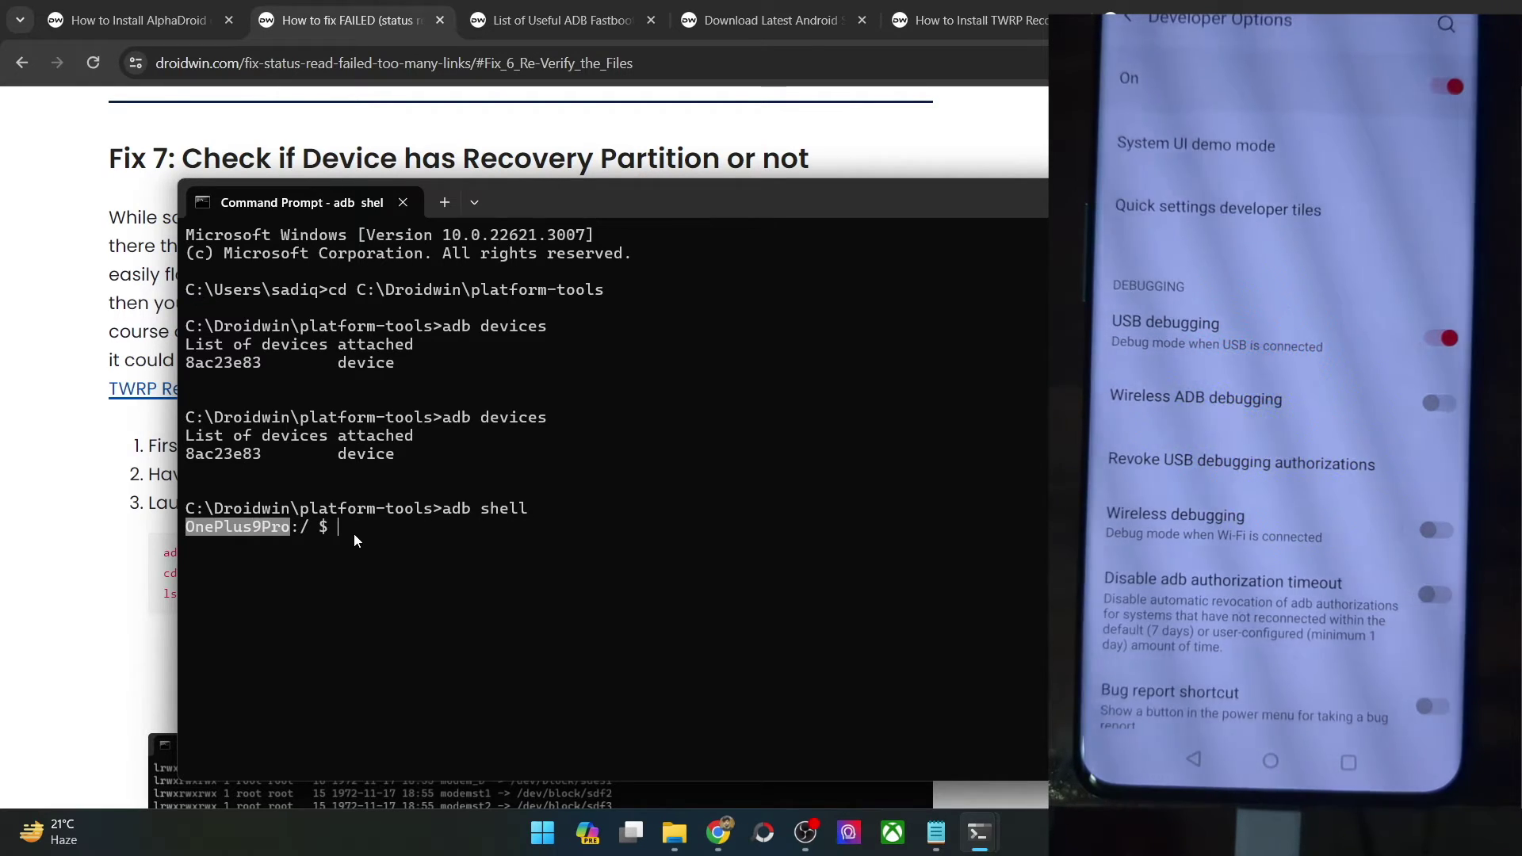
key(ctrl+c)
- Paste 'cd /dev/block/platform' from the article into the shell and run it
key(alt+Tab)
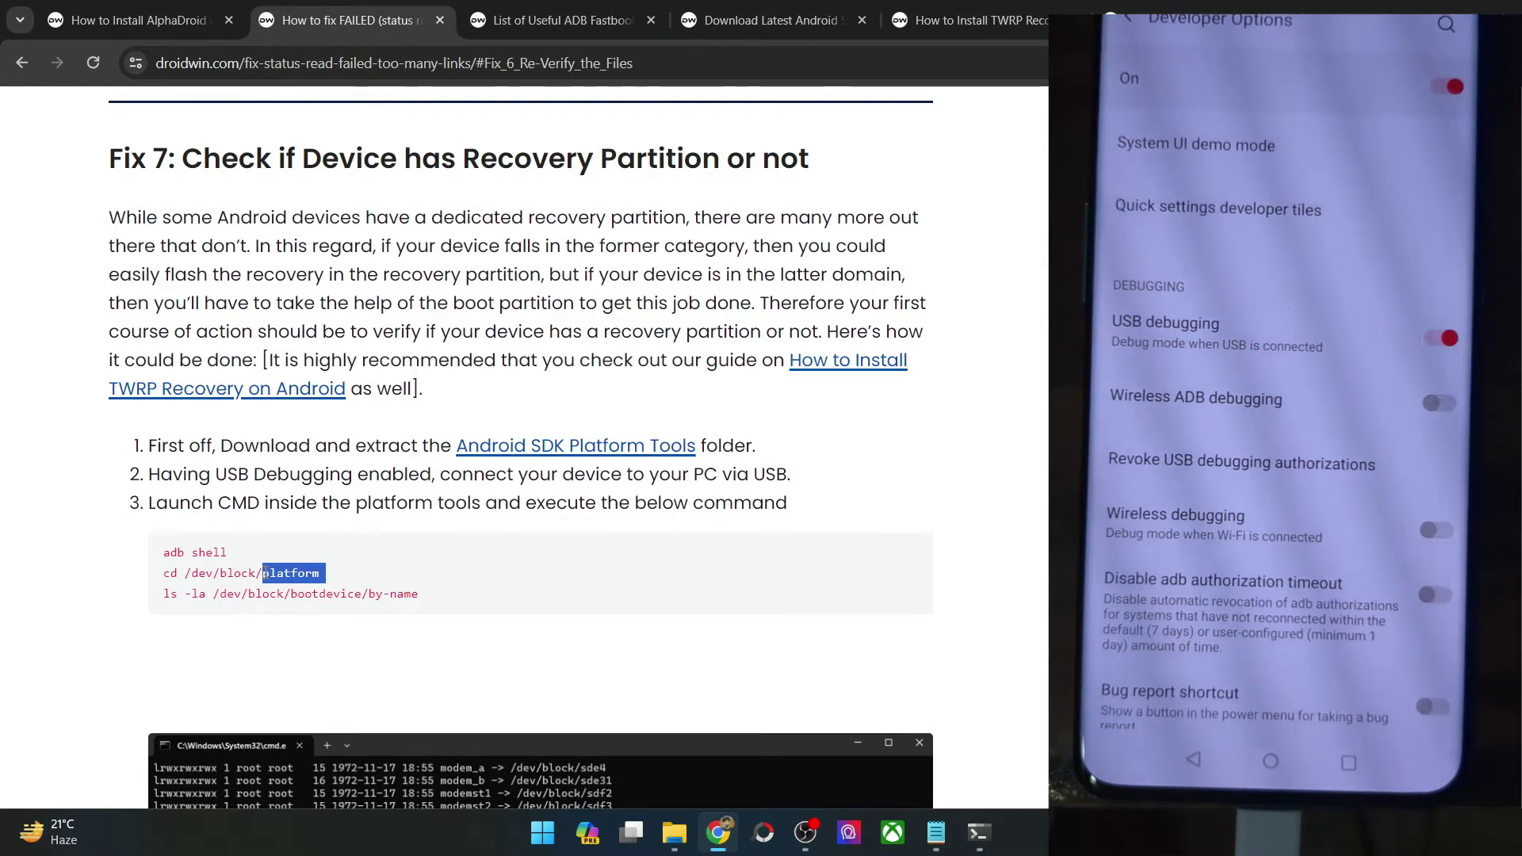
triple_click(266, 573)
mouse_move(981, 832)
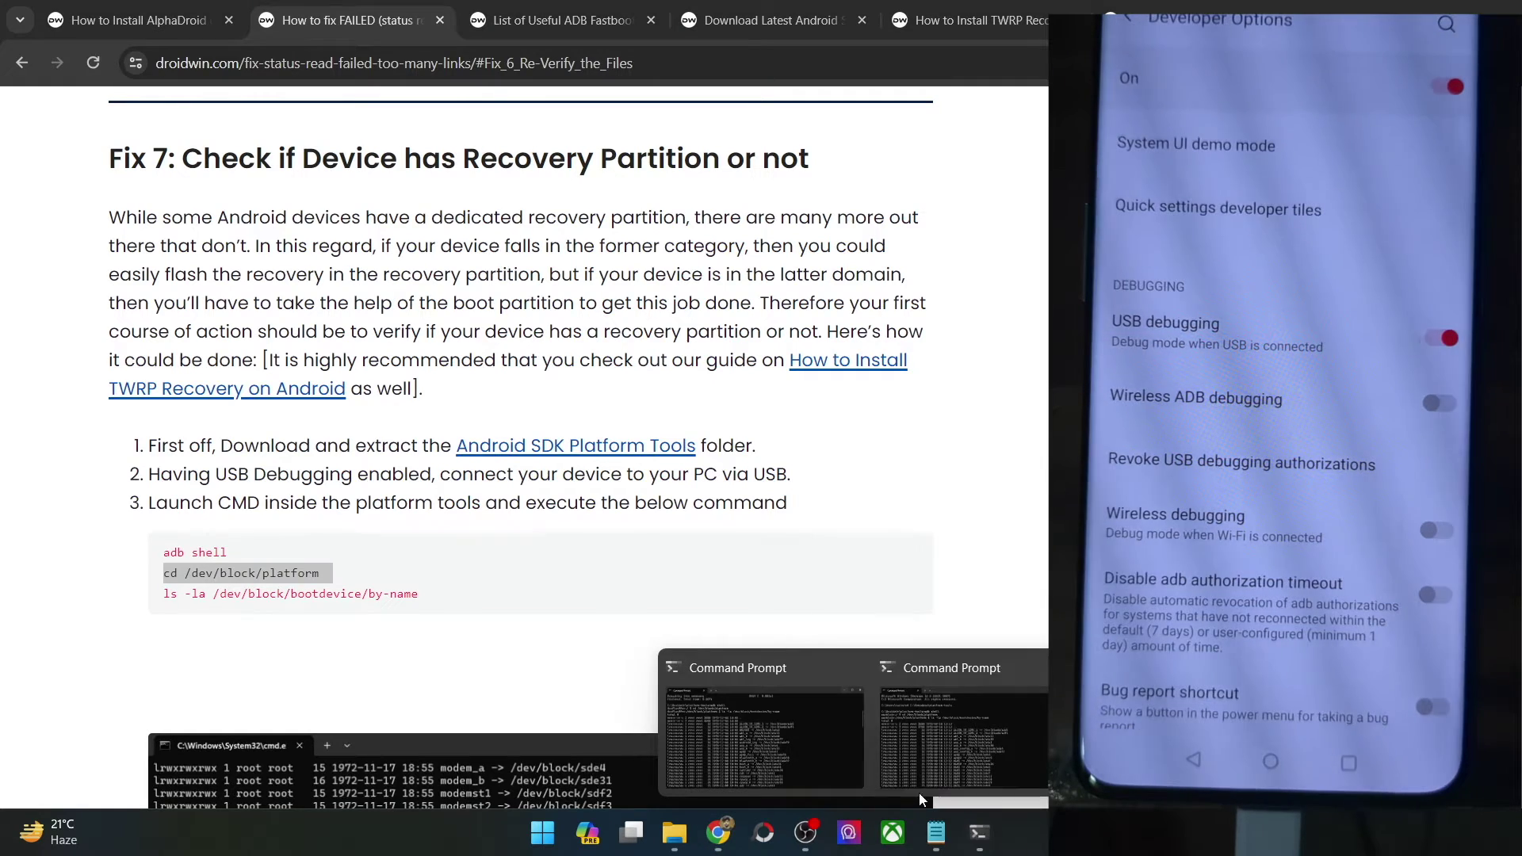
click(1031, 682)
key(ctrl+v)
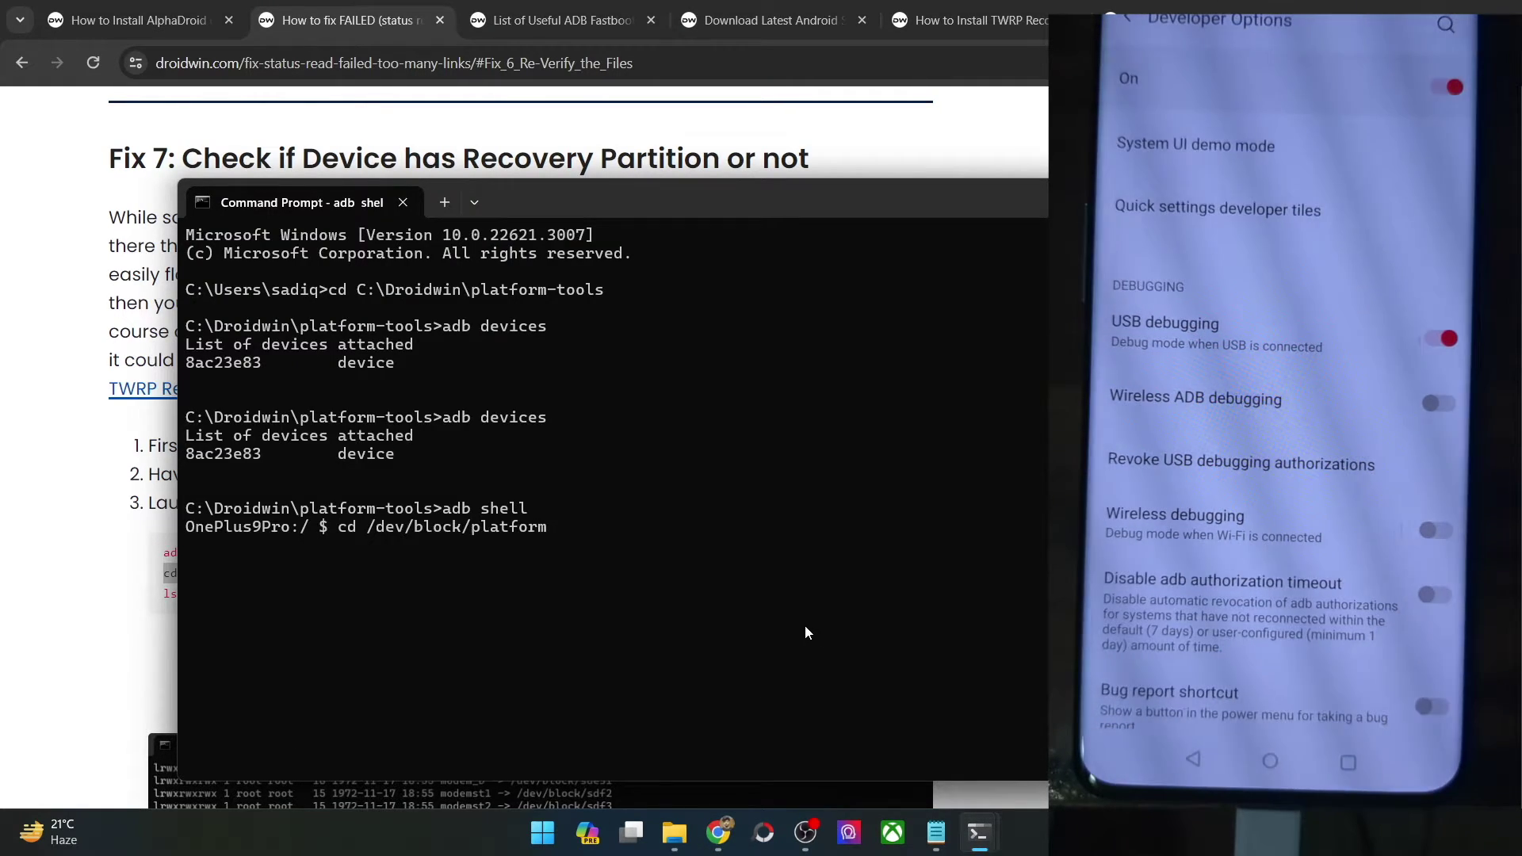
key(Return)
- Copy 'ls -la /dev/block/bootdevice/by-name' from the article and run it in the shell
key(alt+Tab)
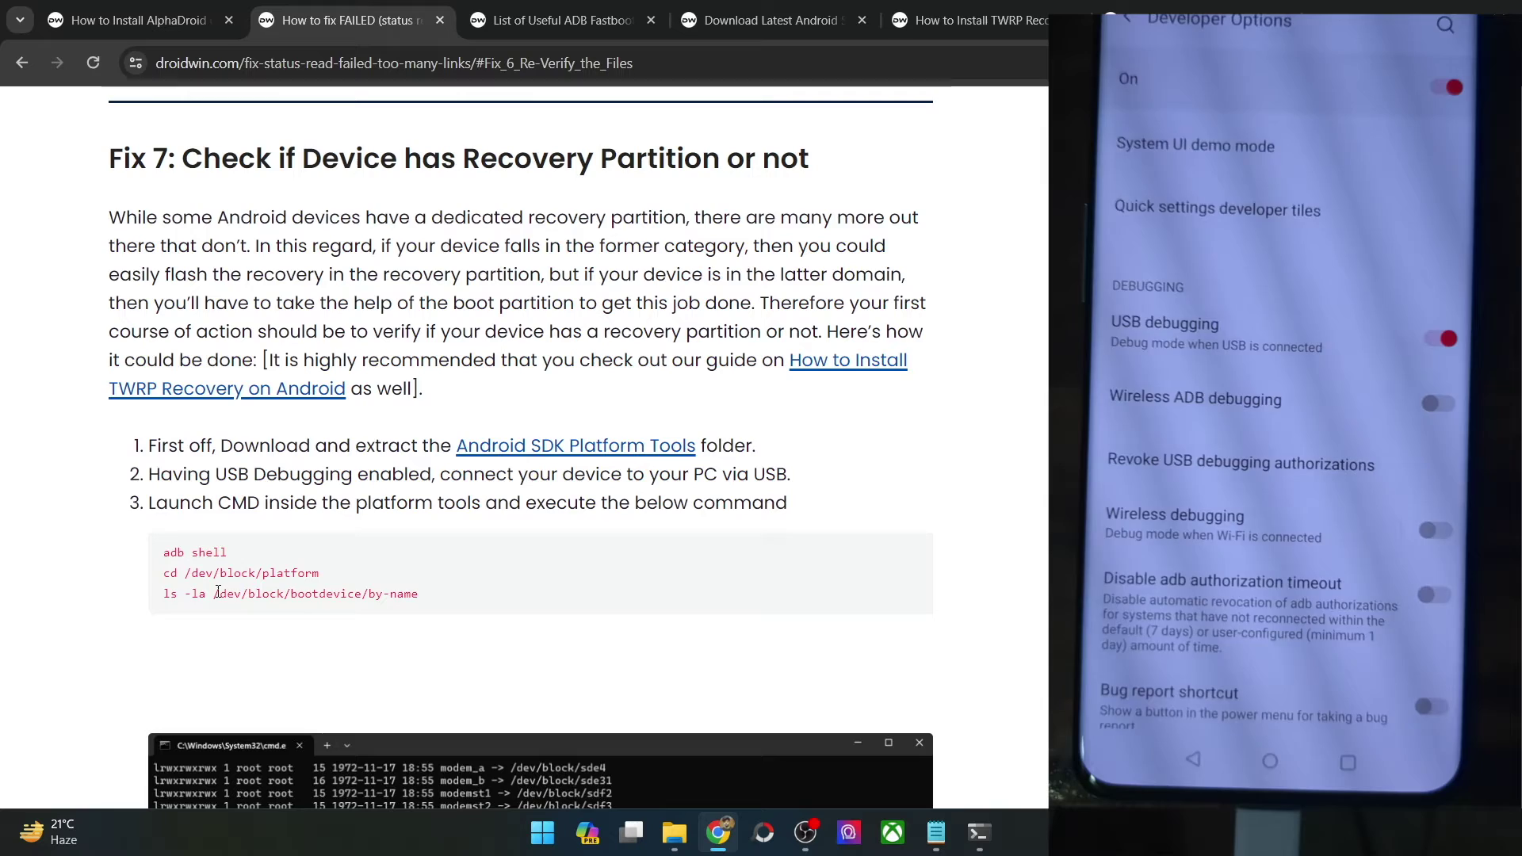
triple_click(216, 593)
key(ctrl+c)
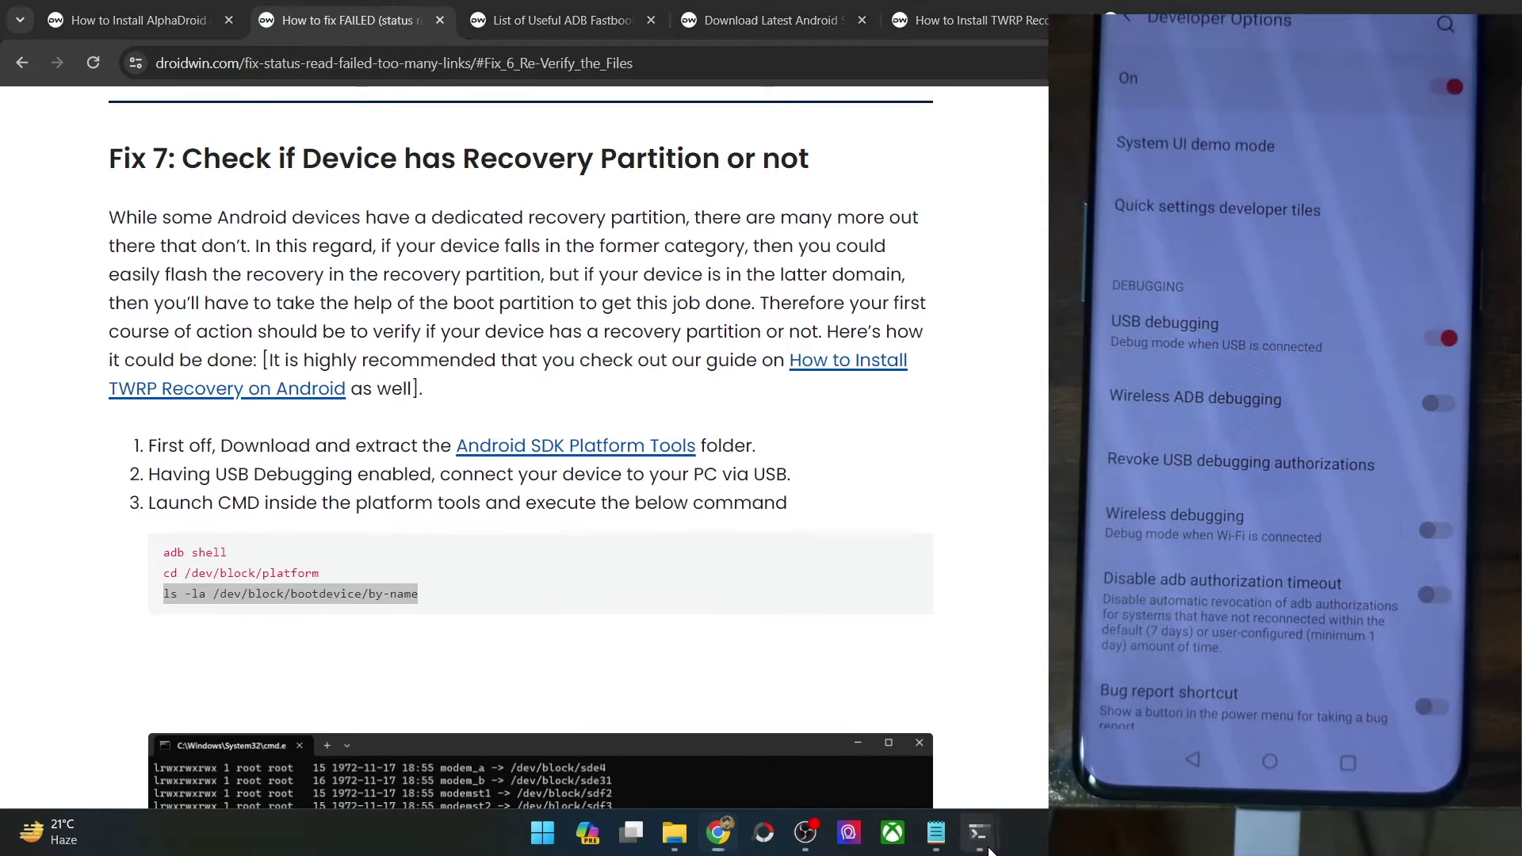
mouse_move(979, 832)
click(935, 689)
key(ctrl+v)
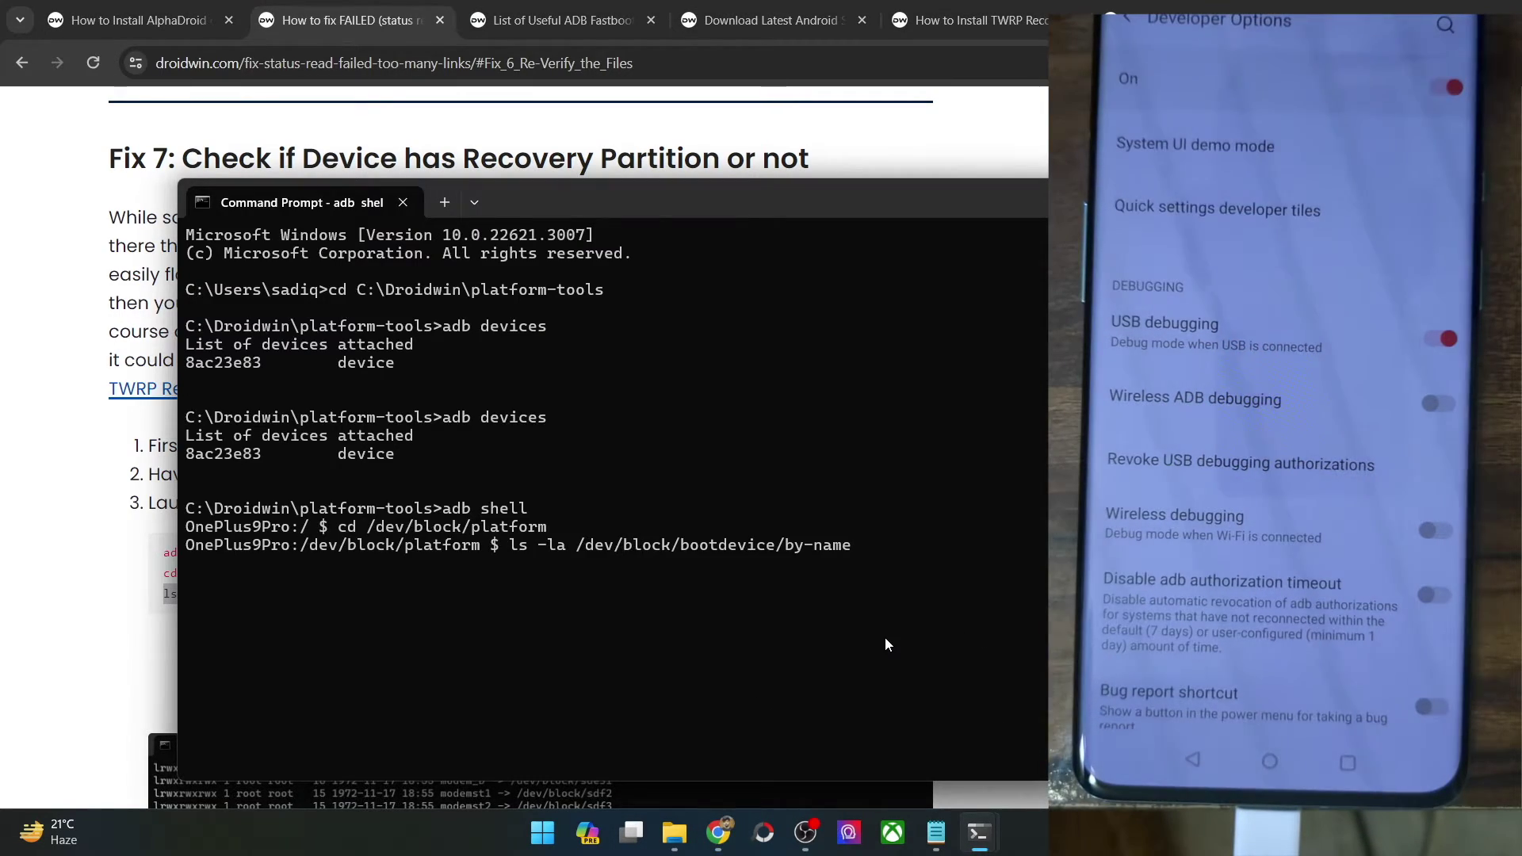
key(Return)
- Scroll the by-name partition listing for a recovery partition and copy the rawdump entry
scroll(759, 507, up, 5)
scroll(759, 506, up, 20)
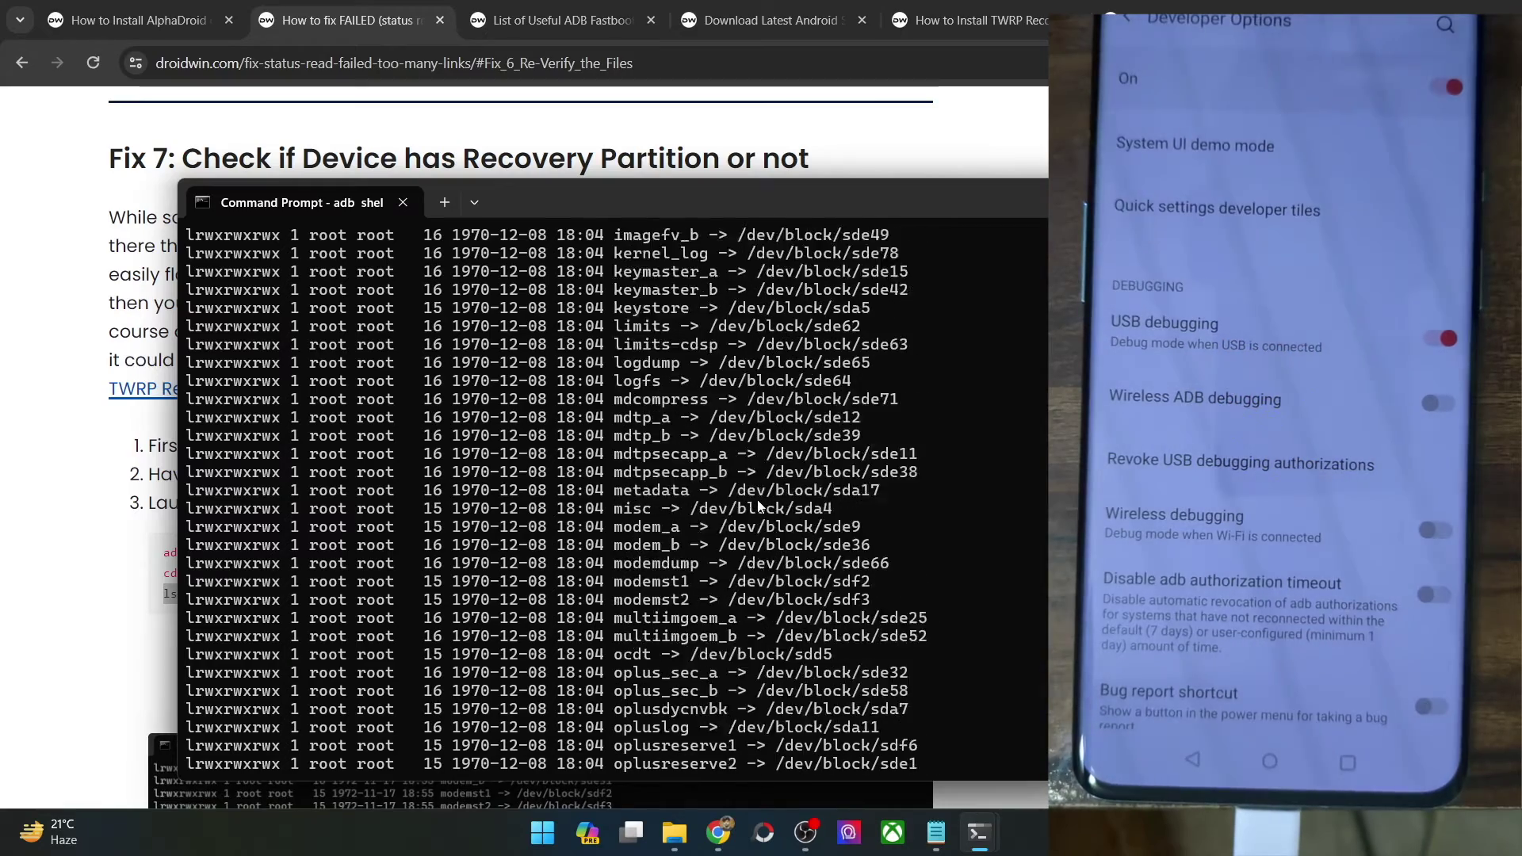
scroll(525, 552, down, 13)
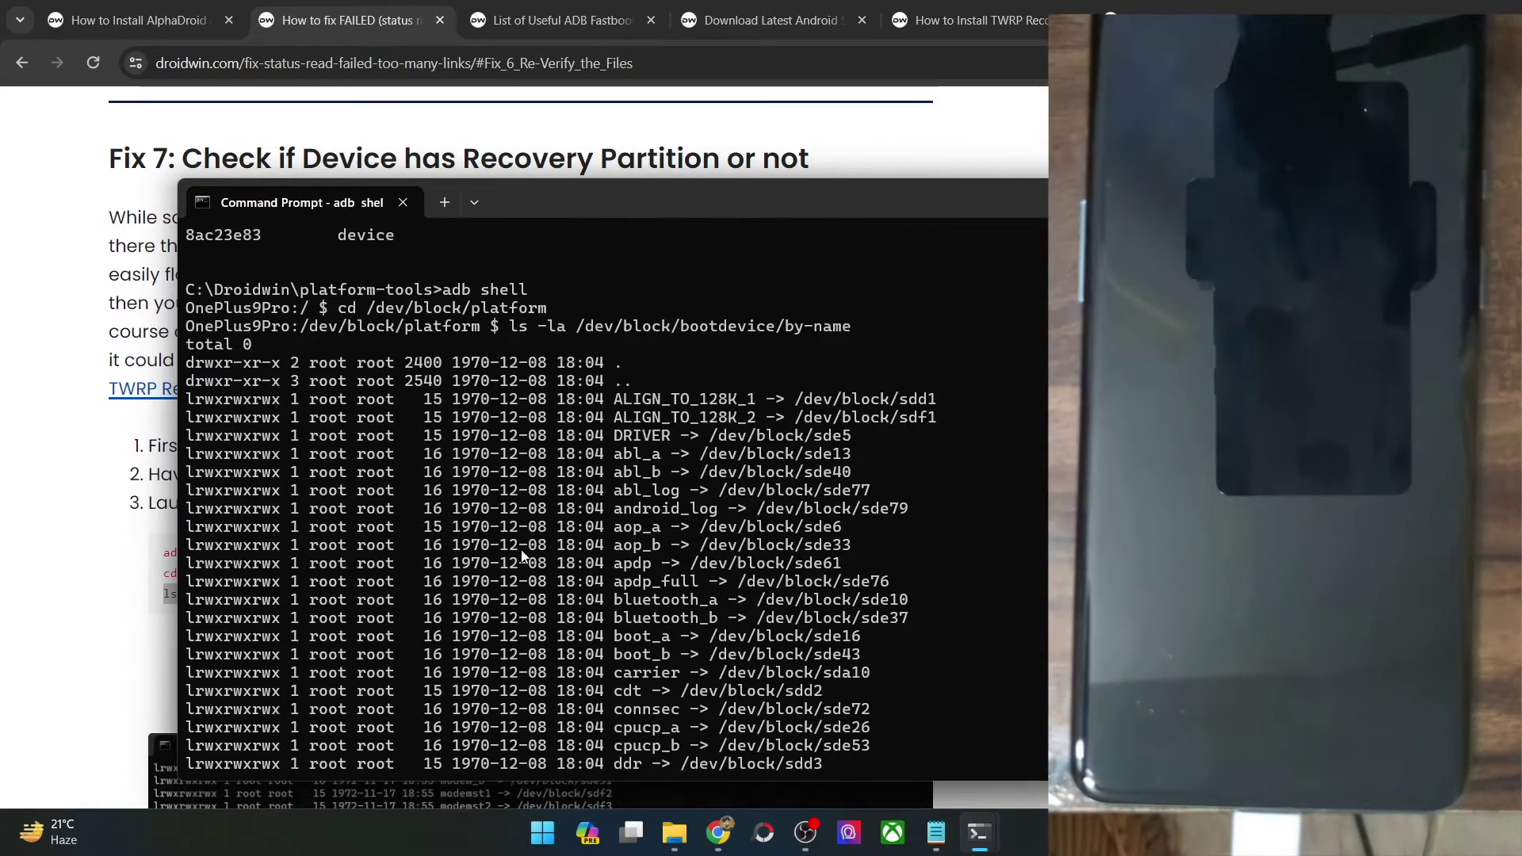
scroll(566, 533, down, 14)
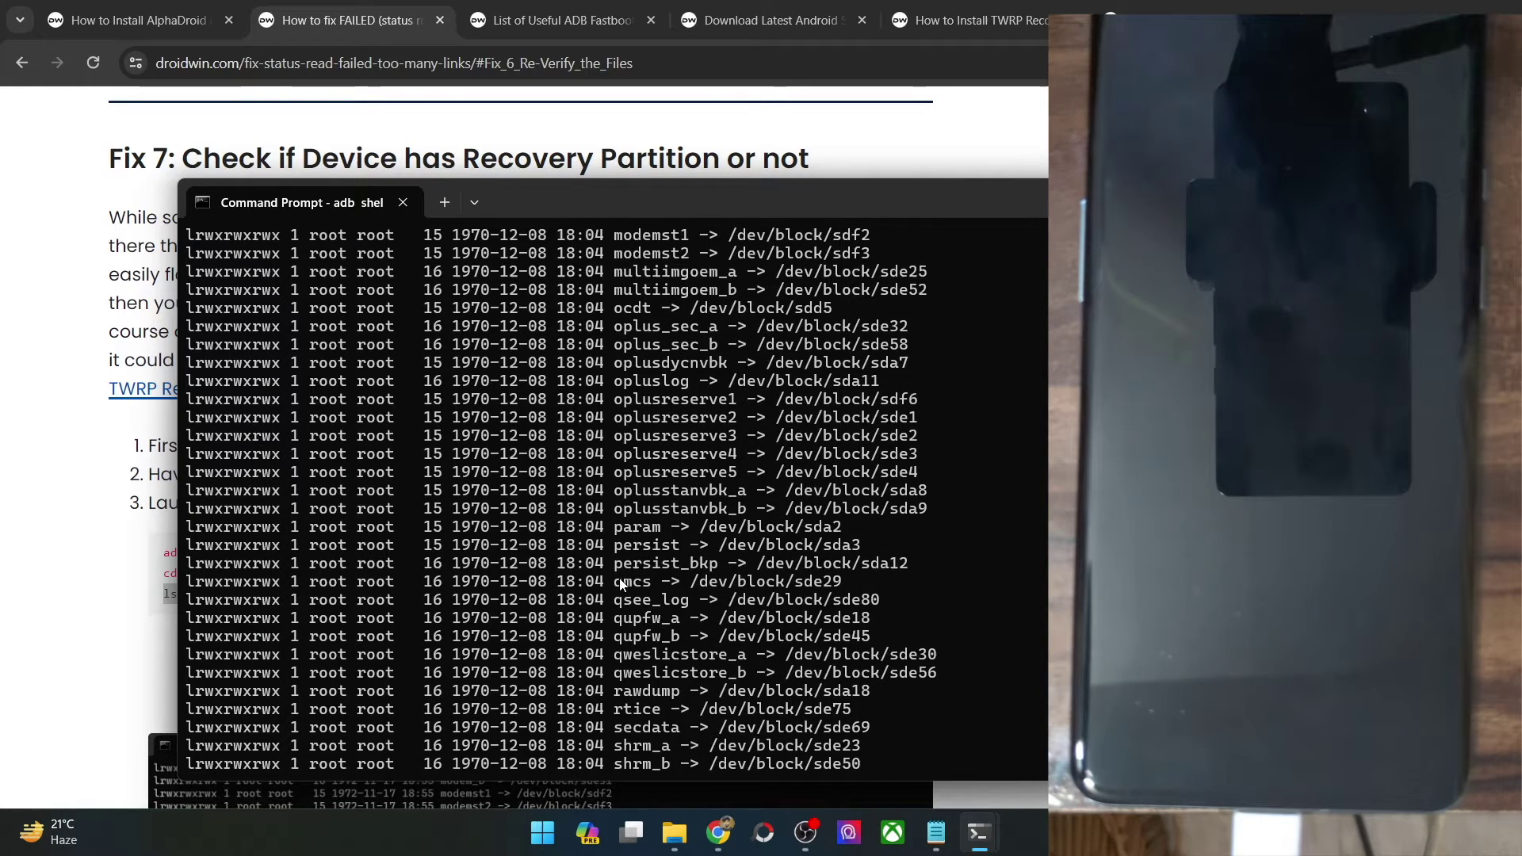
scroll(623, 585, down, 2)
drag(612, 582, 700, 594)
right_click(717, 594)
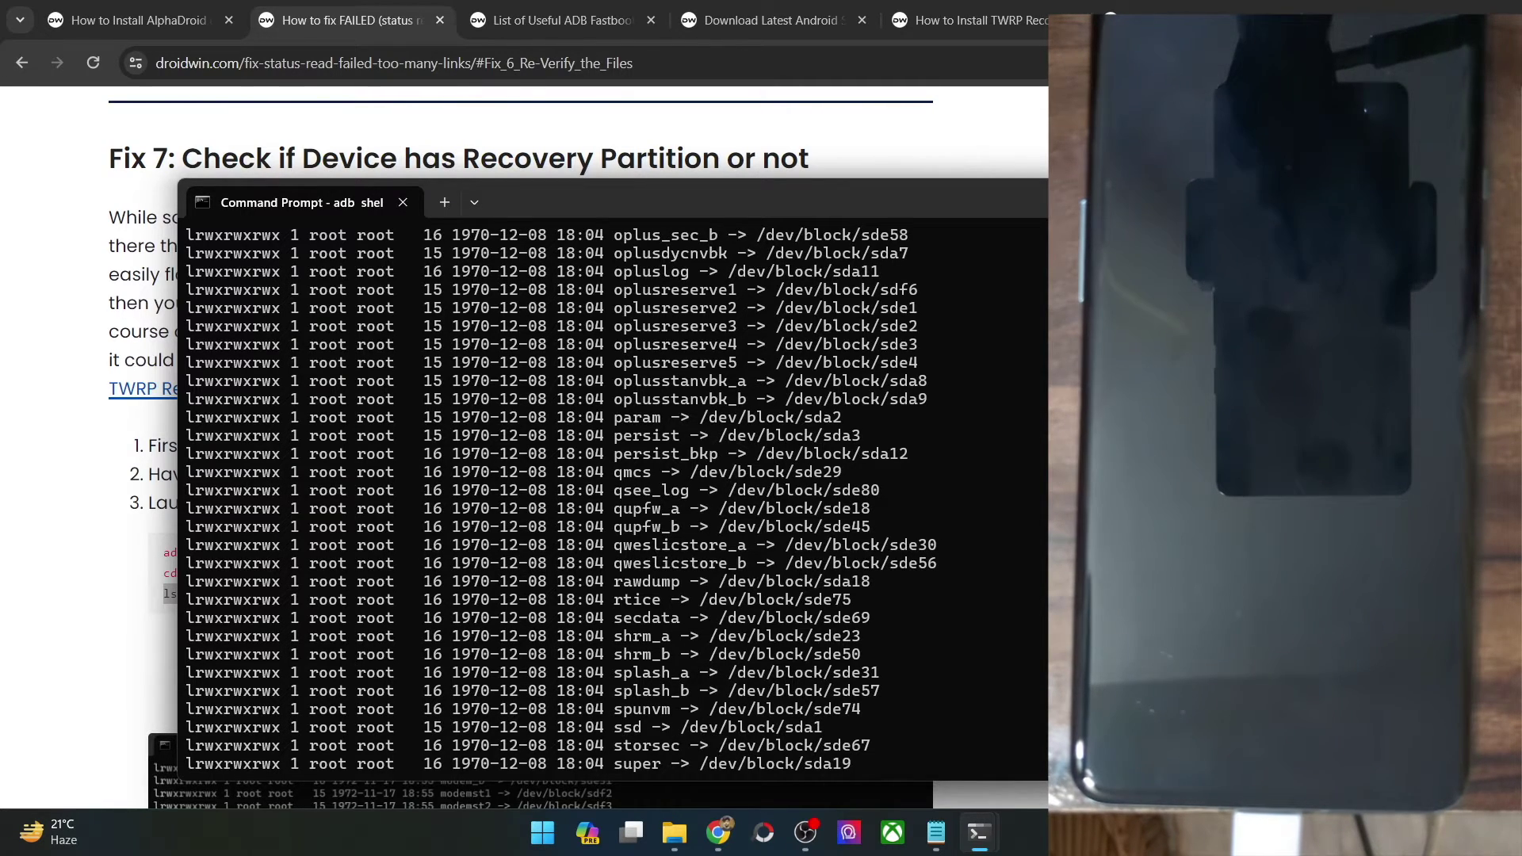
click(978, 833)
- Switch to the marblein shell session and highlight its device name and cd command
click(892, 726)
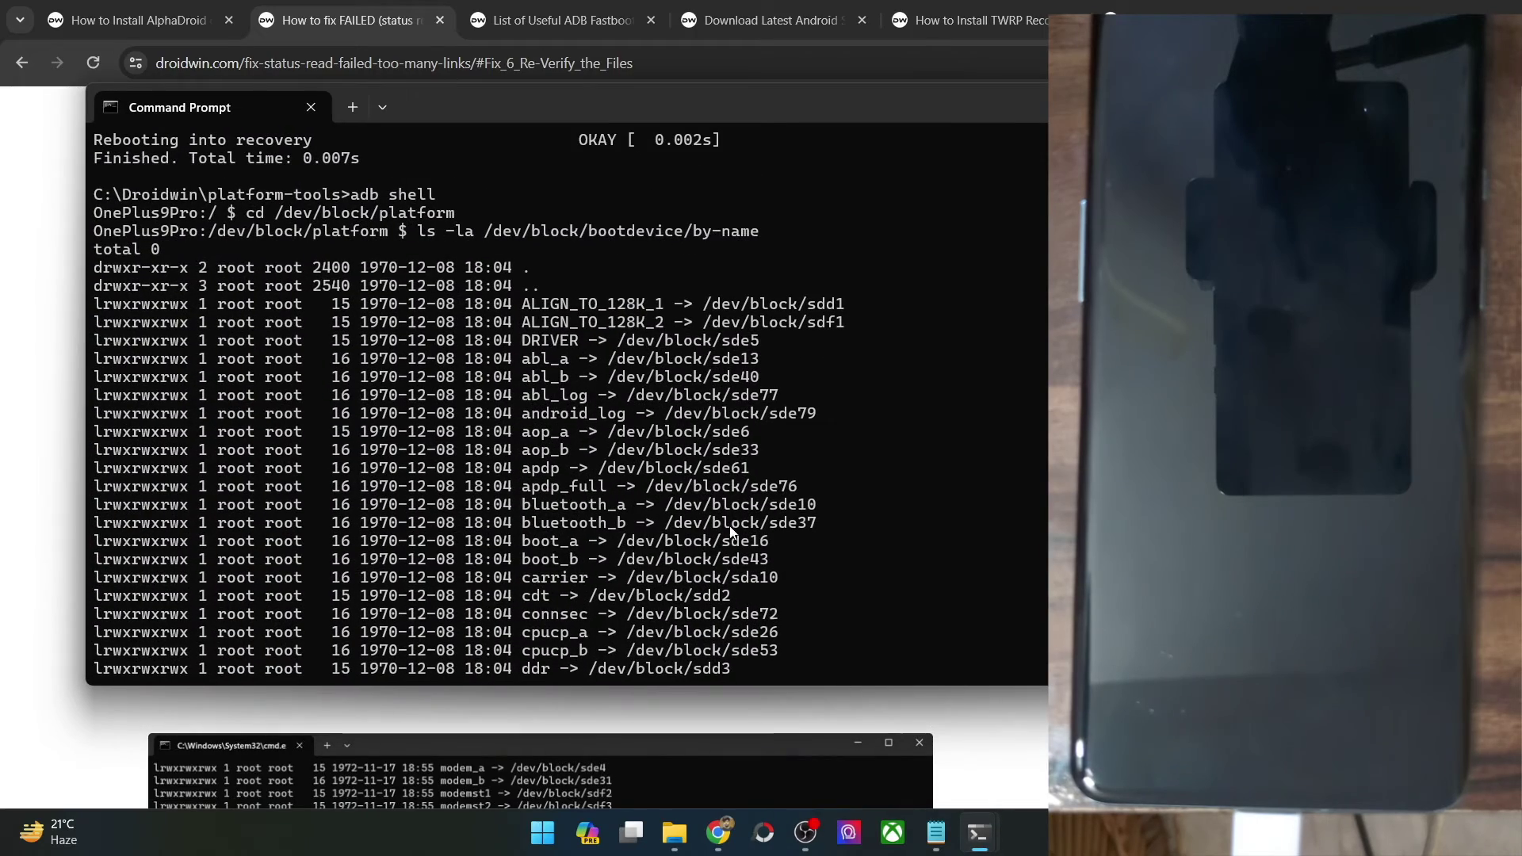
scroll(487, 363, up, 2)
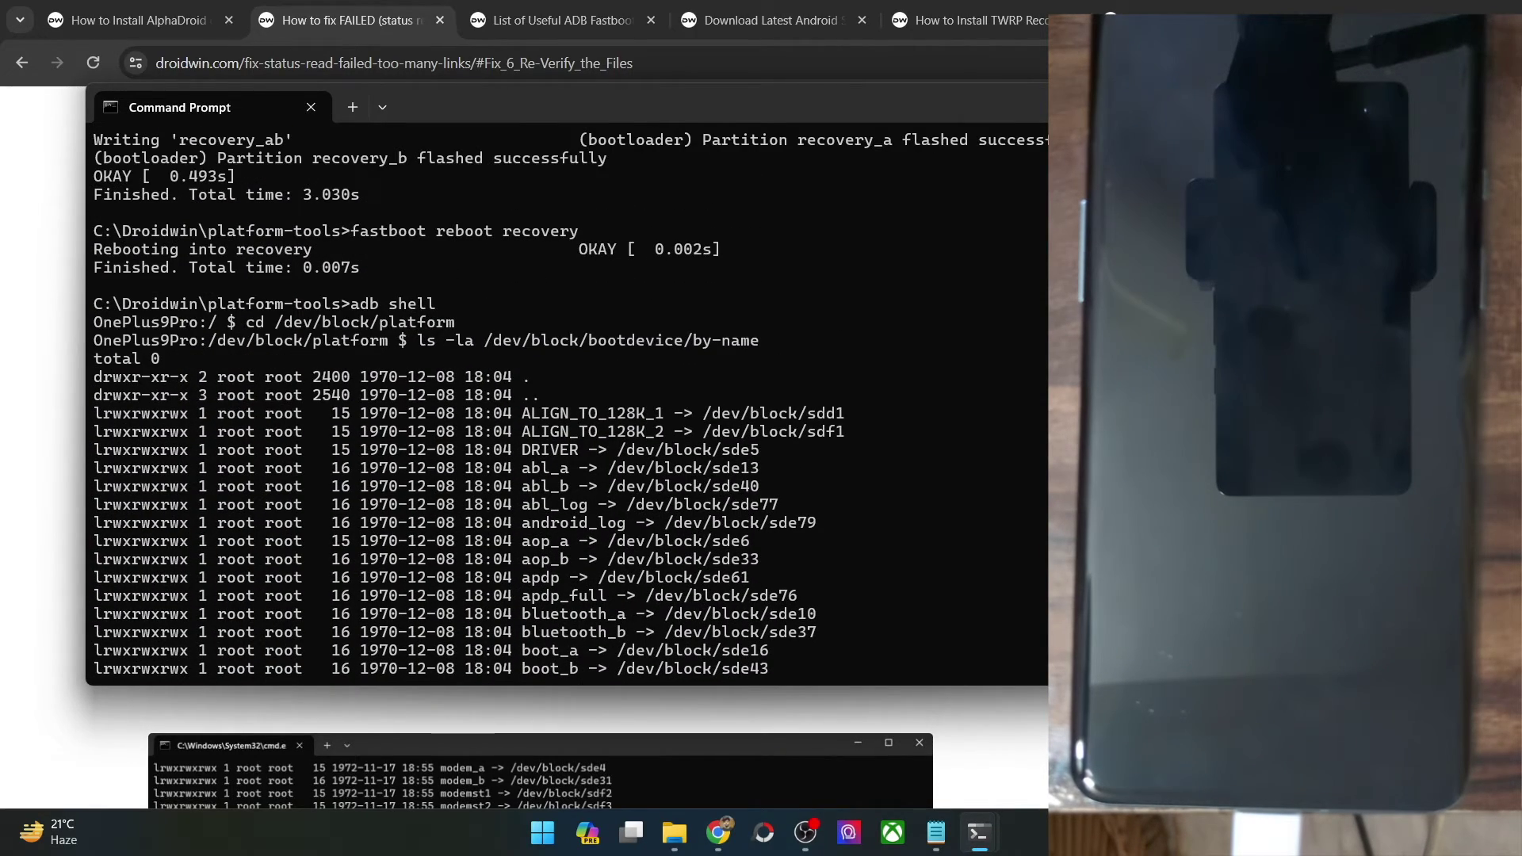
click(978, 833)
click(985, 714)
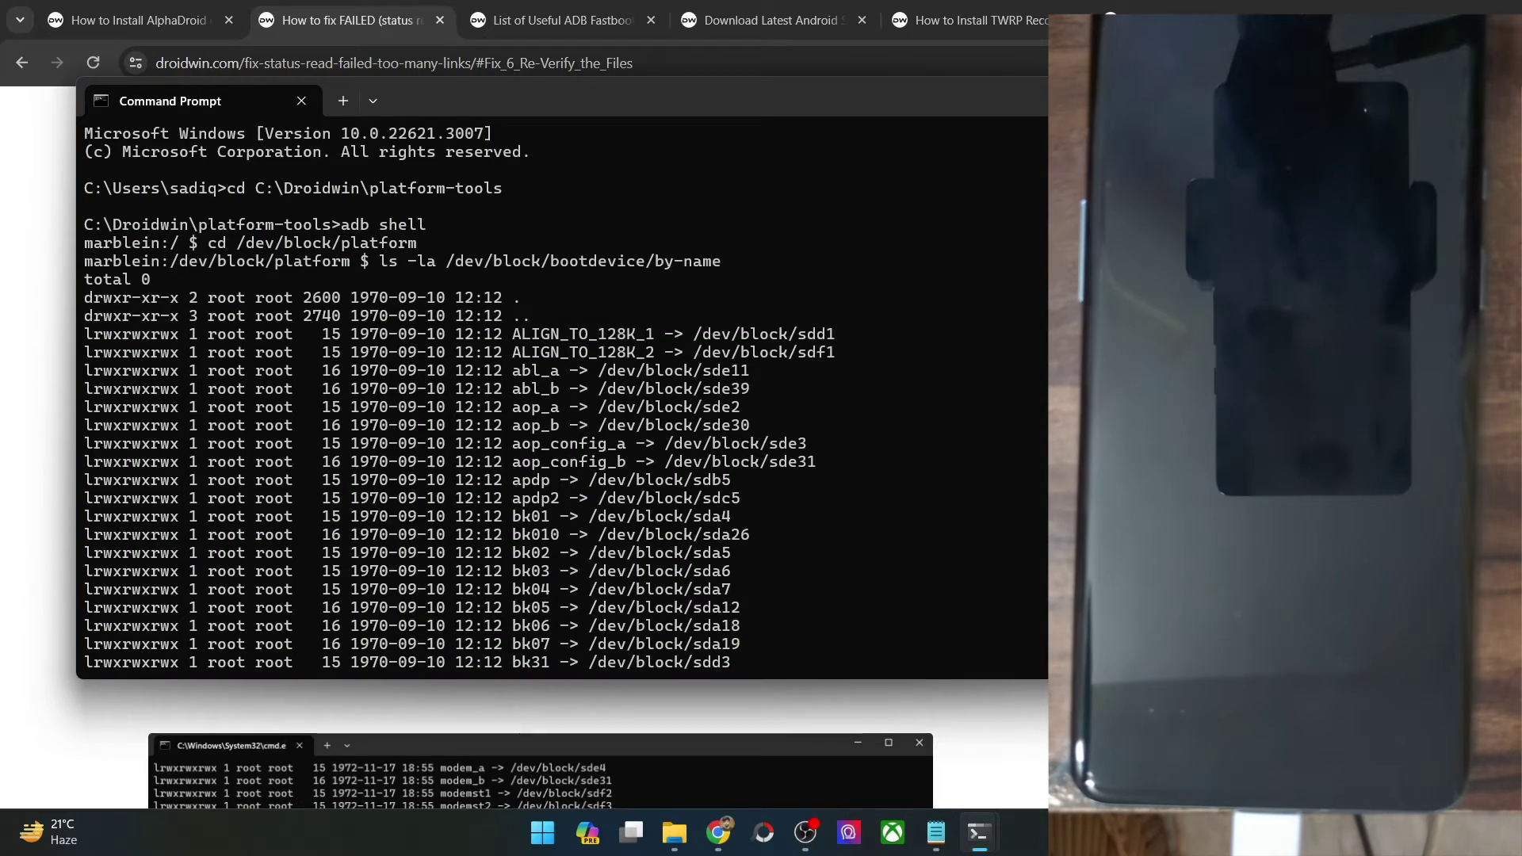
drag(150, 244, 93, 241)
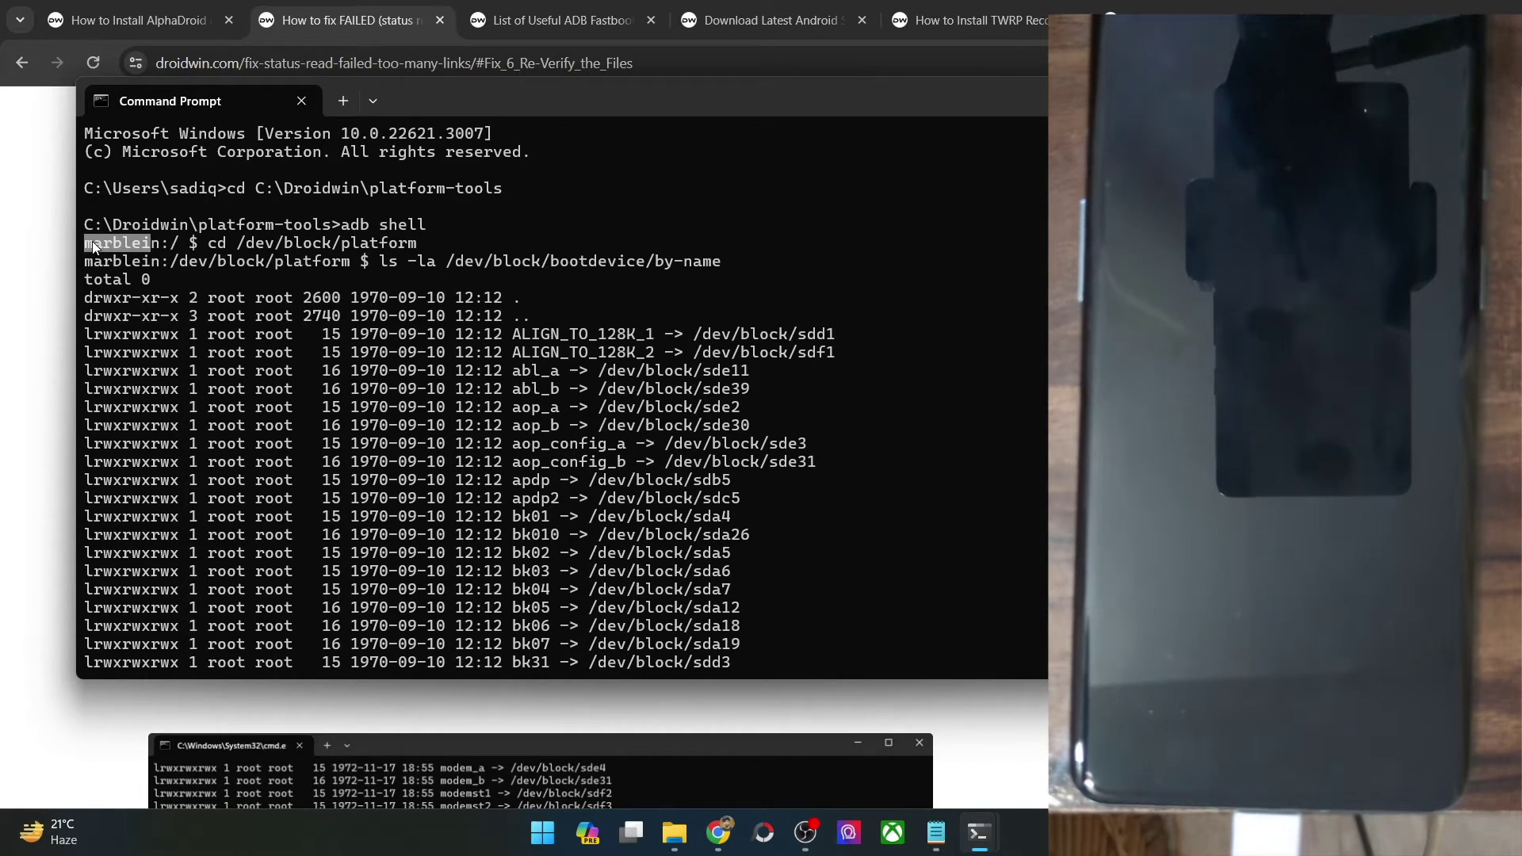
drag(132, 249, 63, 249)
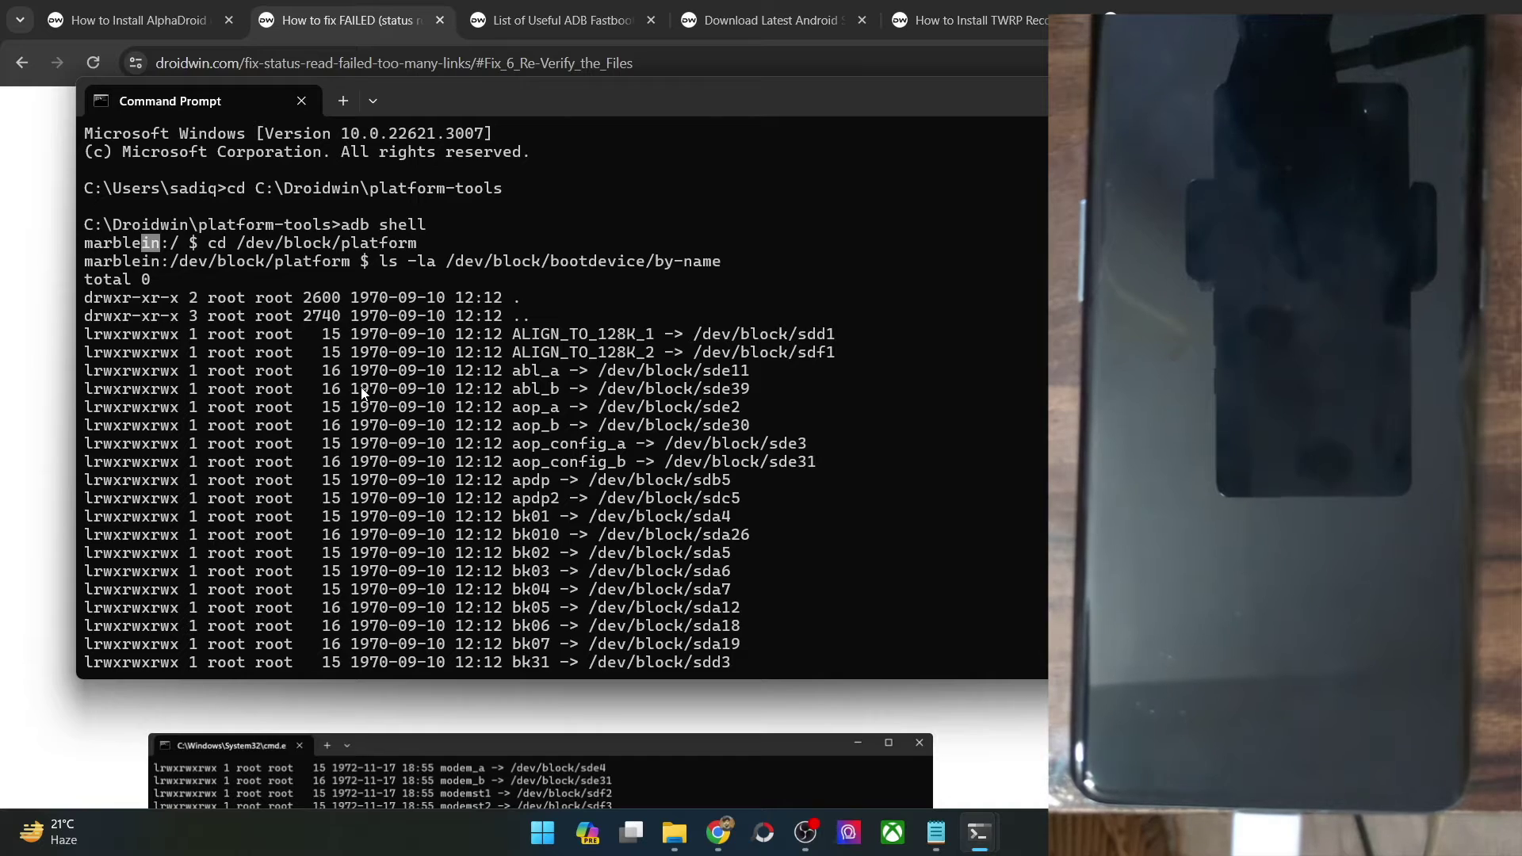
triple_click(126, 242)
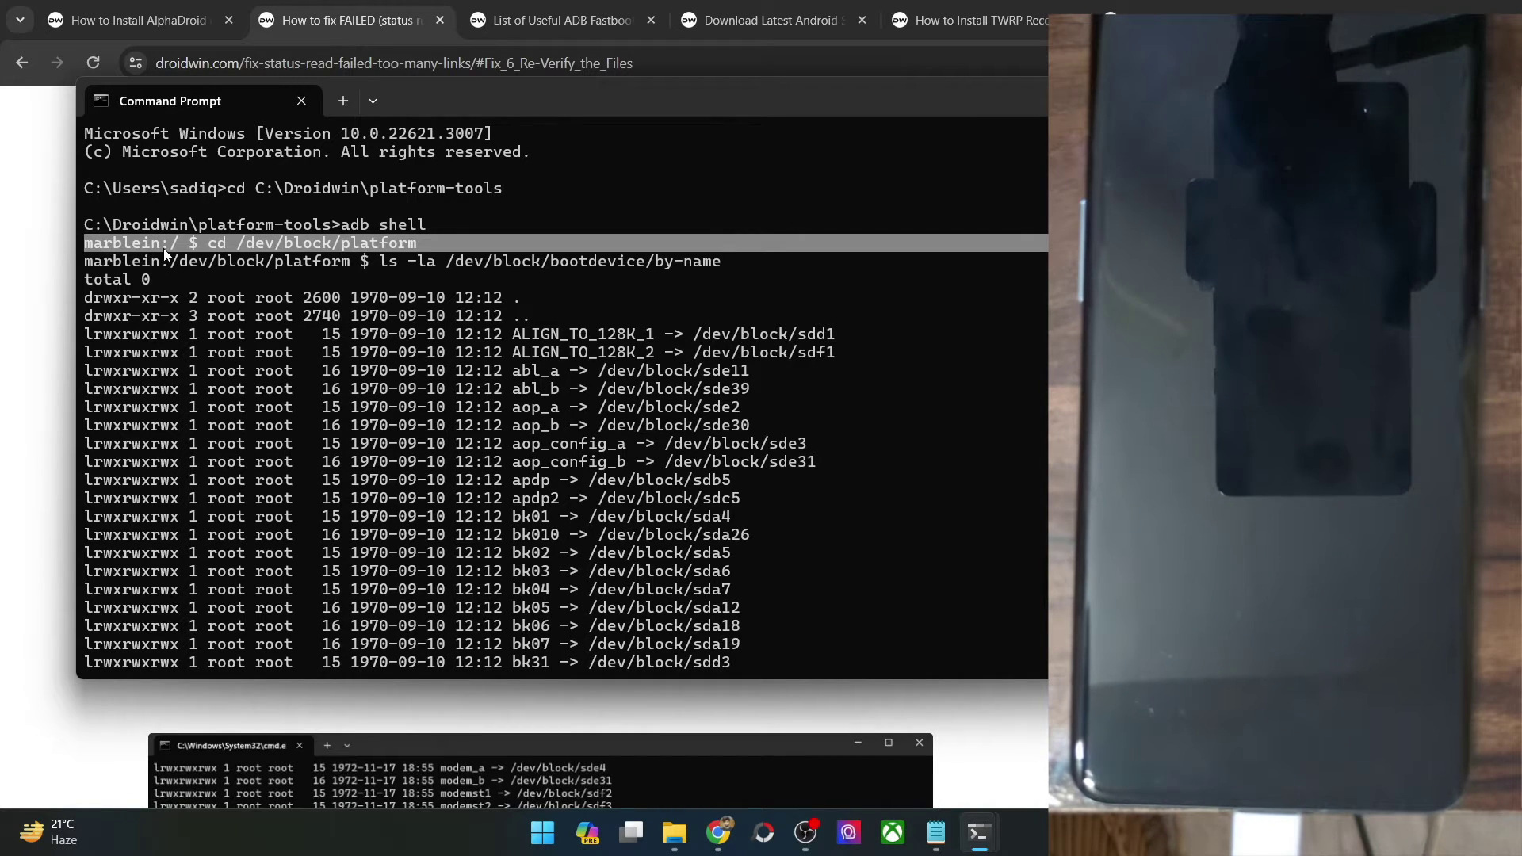
click(164, 249)
- Scroll its partition listing and highlight the recovery_a and recovery_b entries
scroll(347, 397, down, 5)
scroll(354, 407, down, 20)
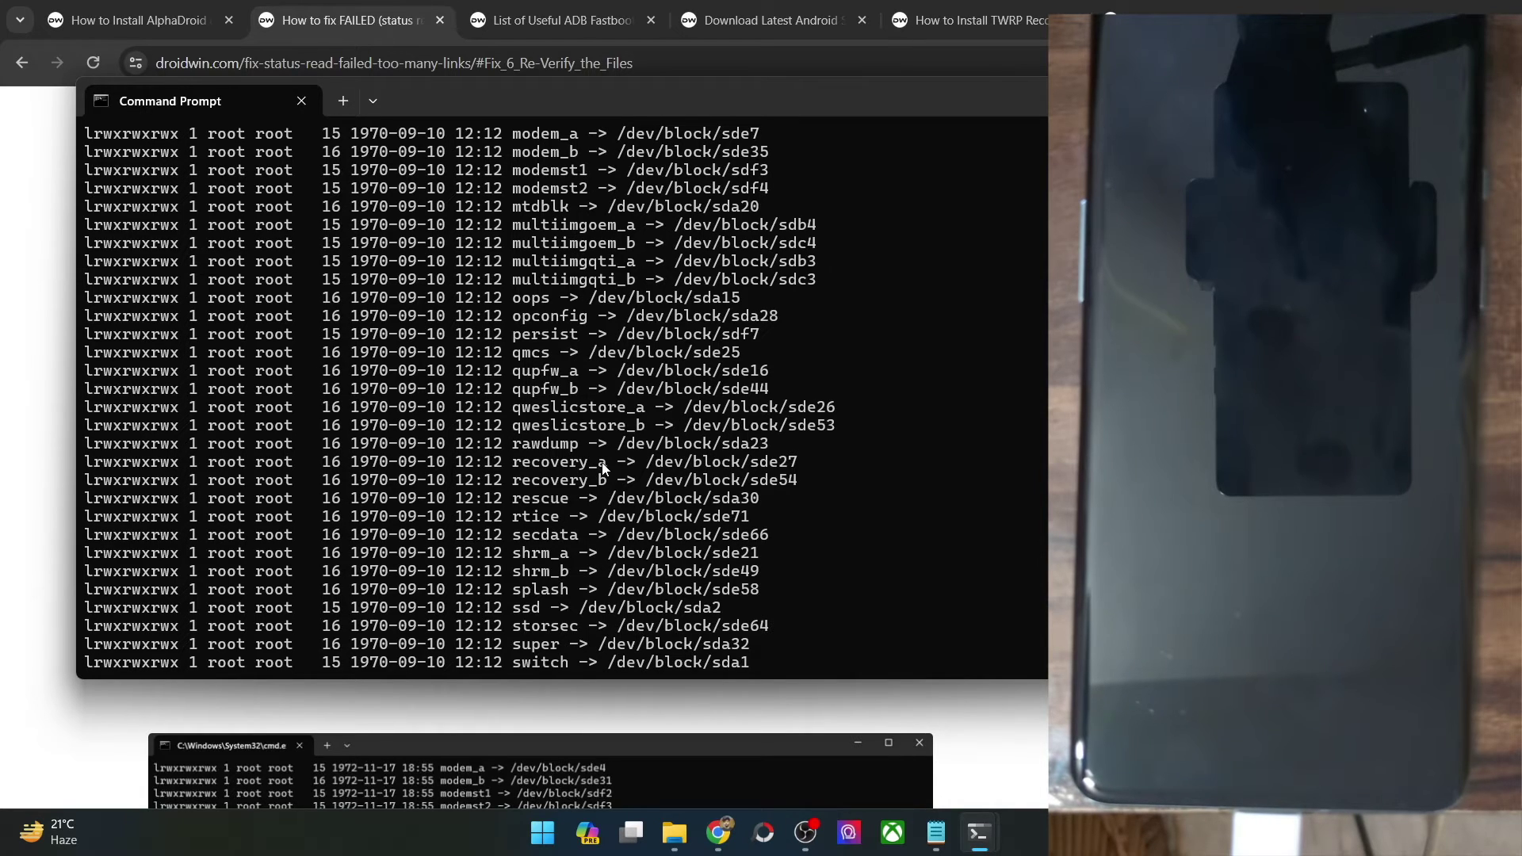
drag(607, 463, 466, 460)
drag(625, 481, 515, 488)
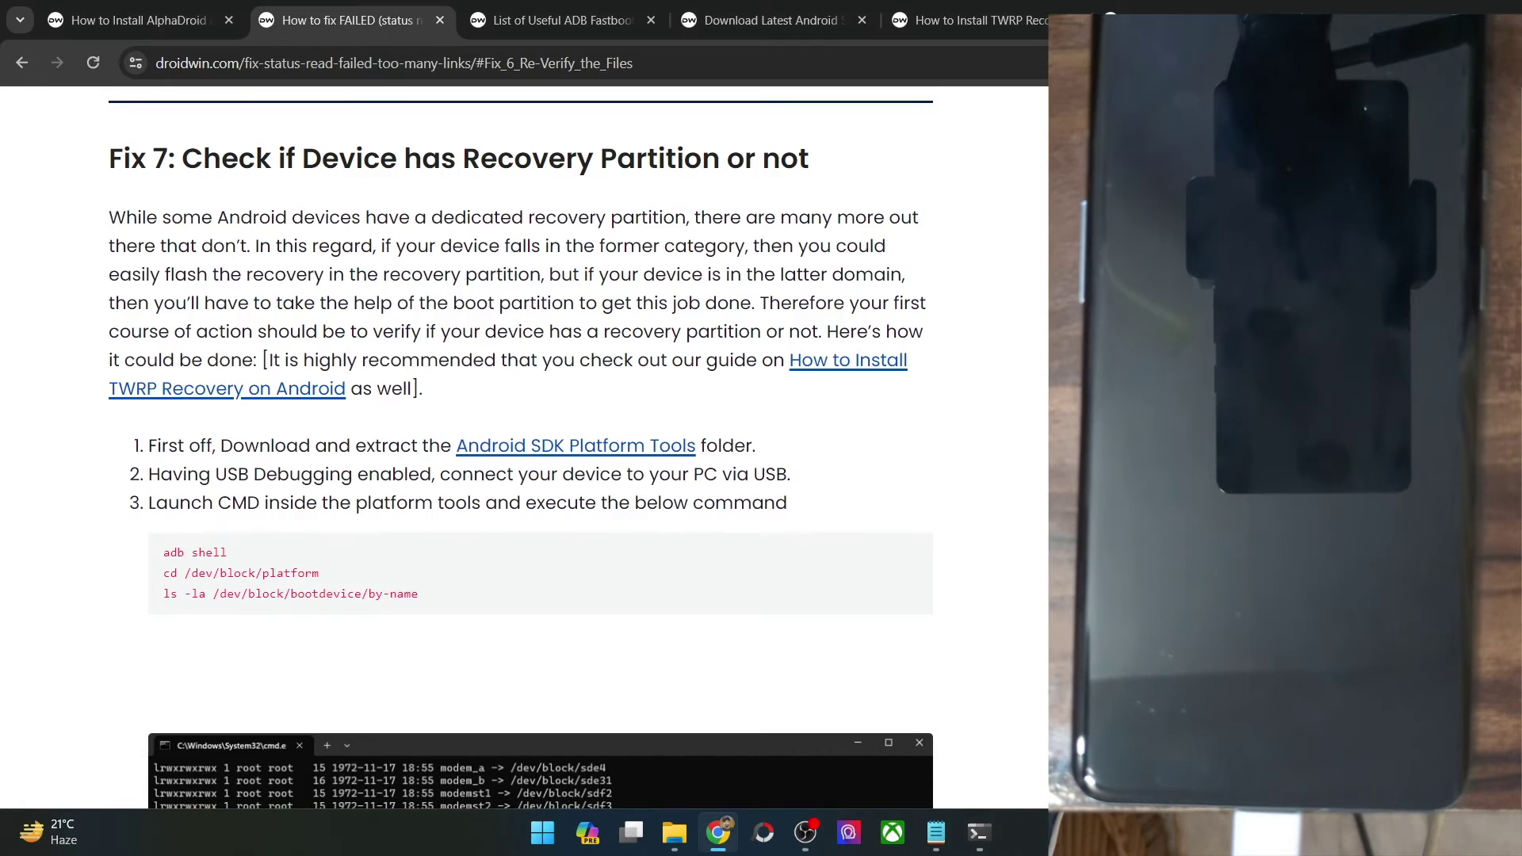
- Locate 'fastboot flash recovery twrp.img' in the guide, then show Downloads with the TWRP image
scroll(471, 388, down, 12)
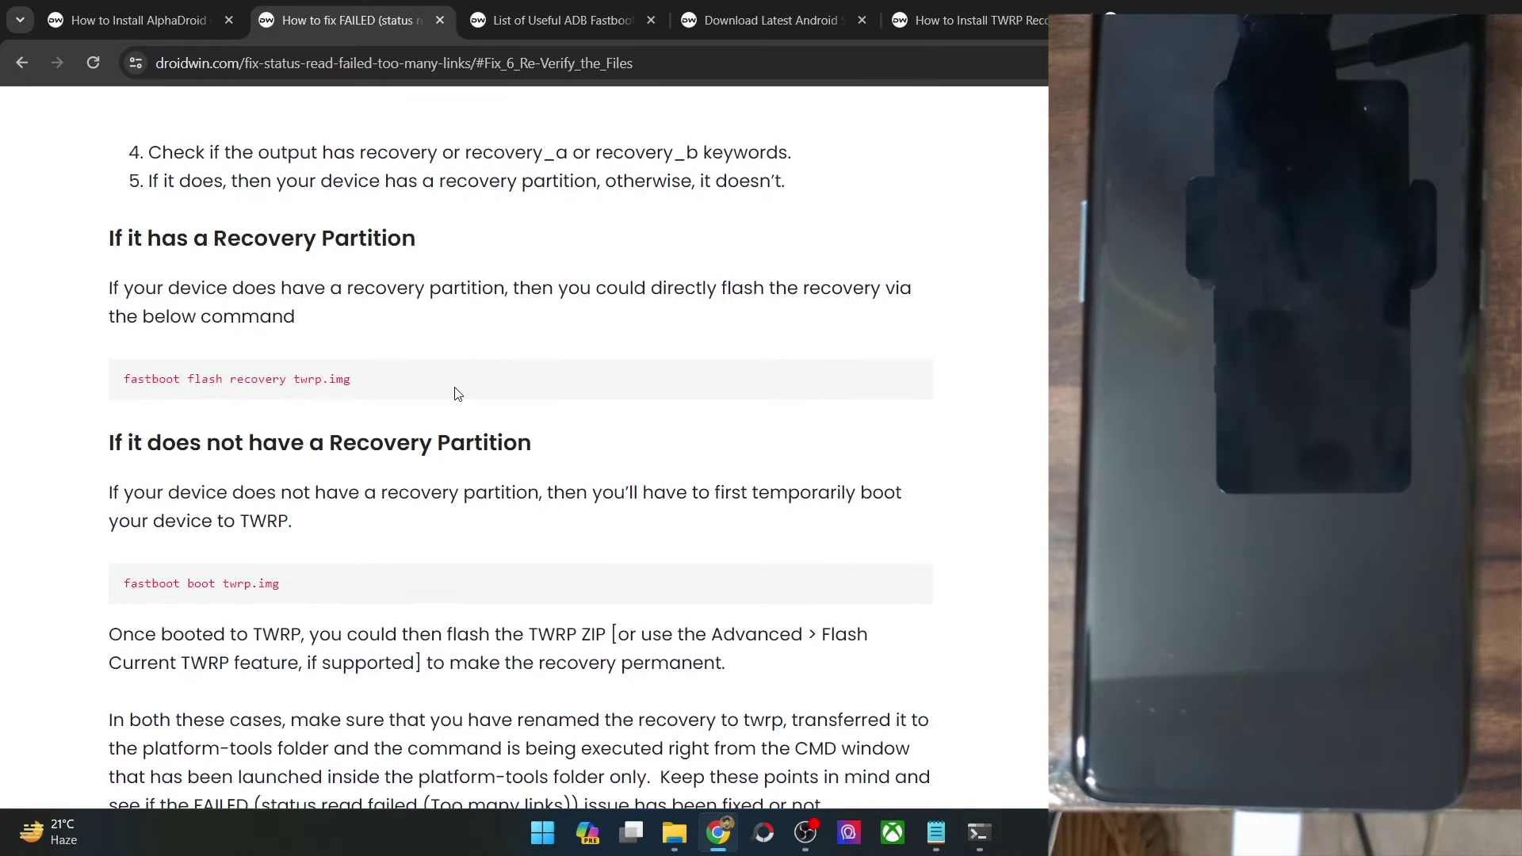
scroll(460, 390, up, 4)
scroll(450, 387, up, 1)
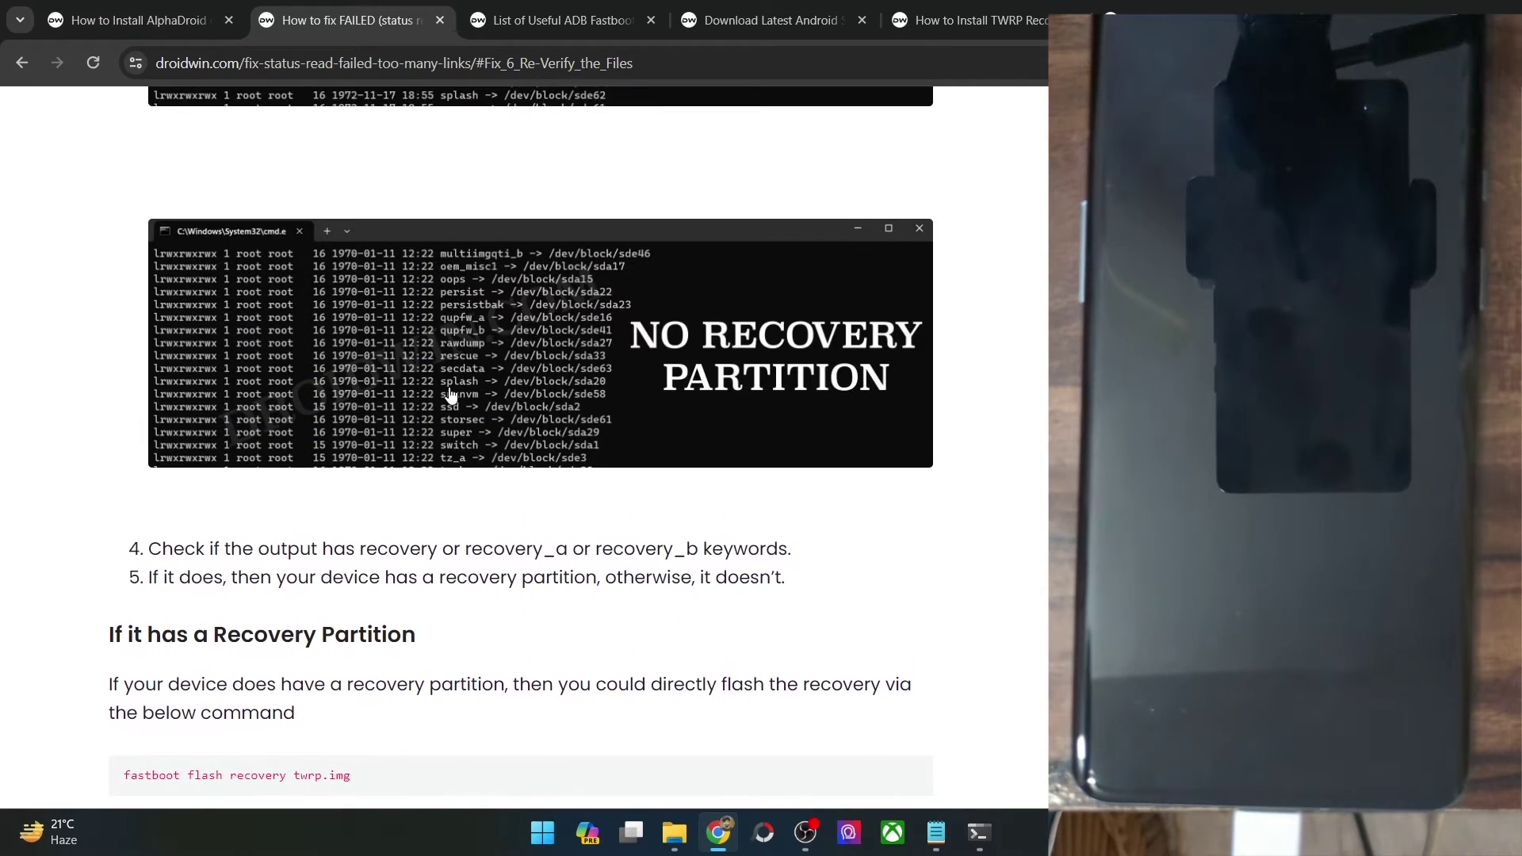
scroll(451, 394, down, 1)
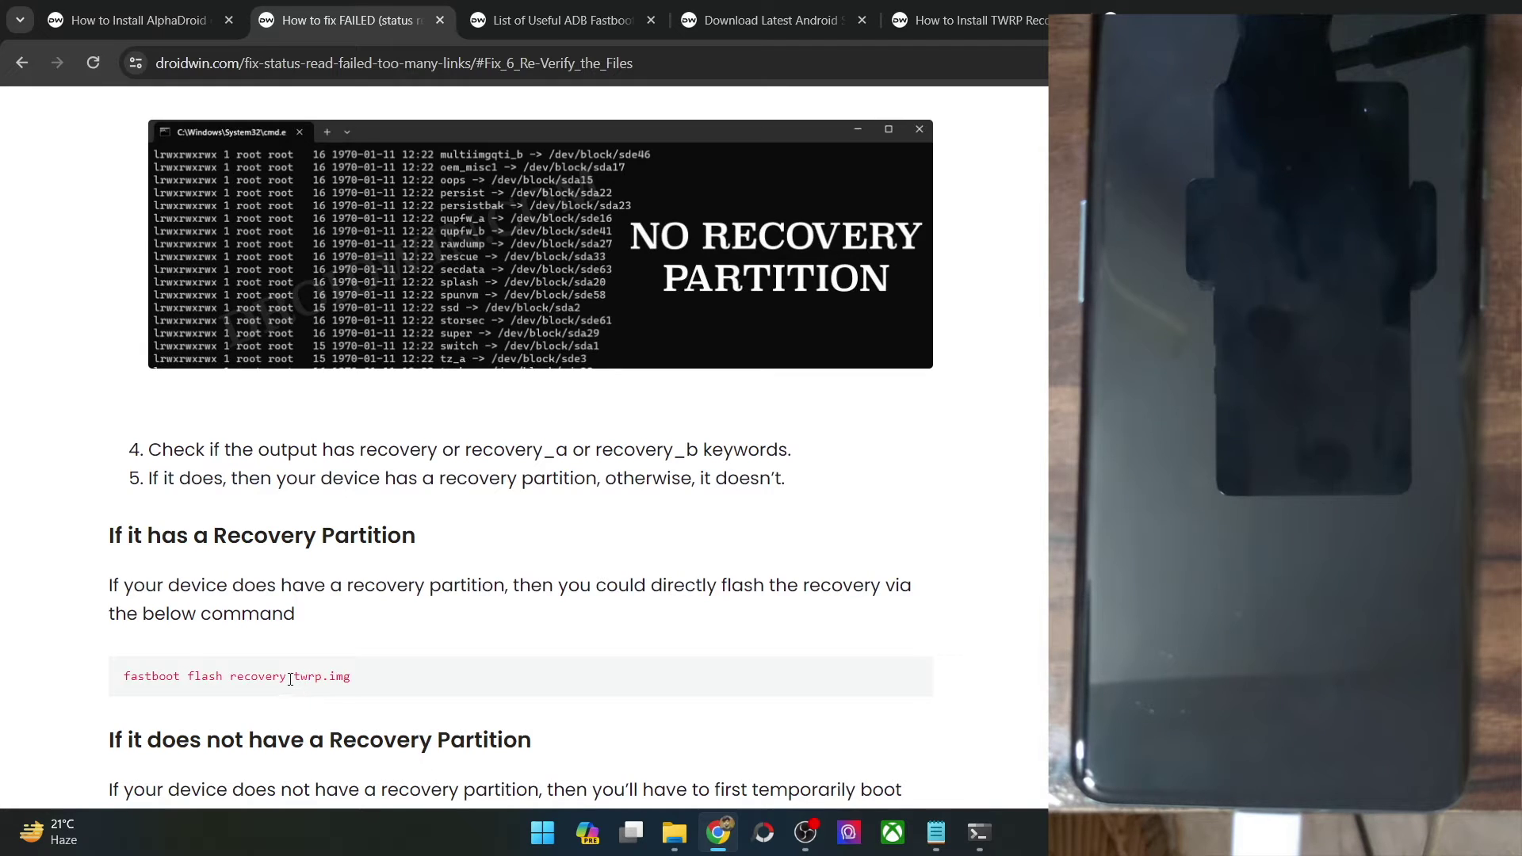
drag(290, 679, 410, 680)
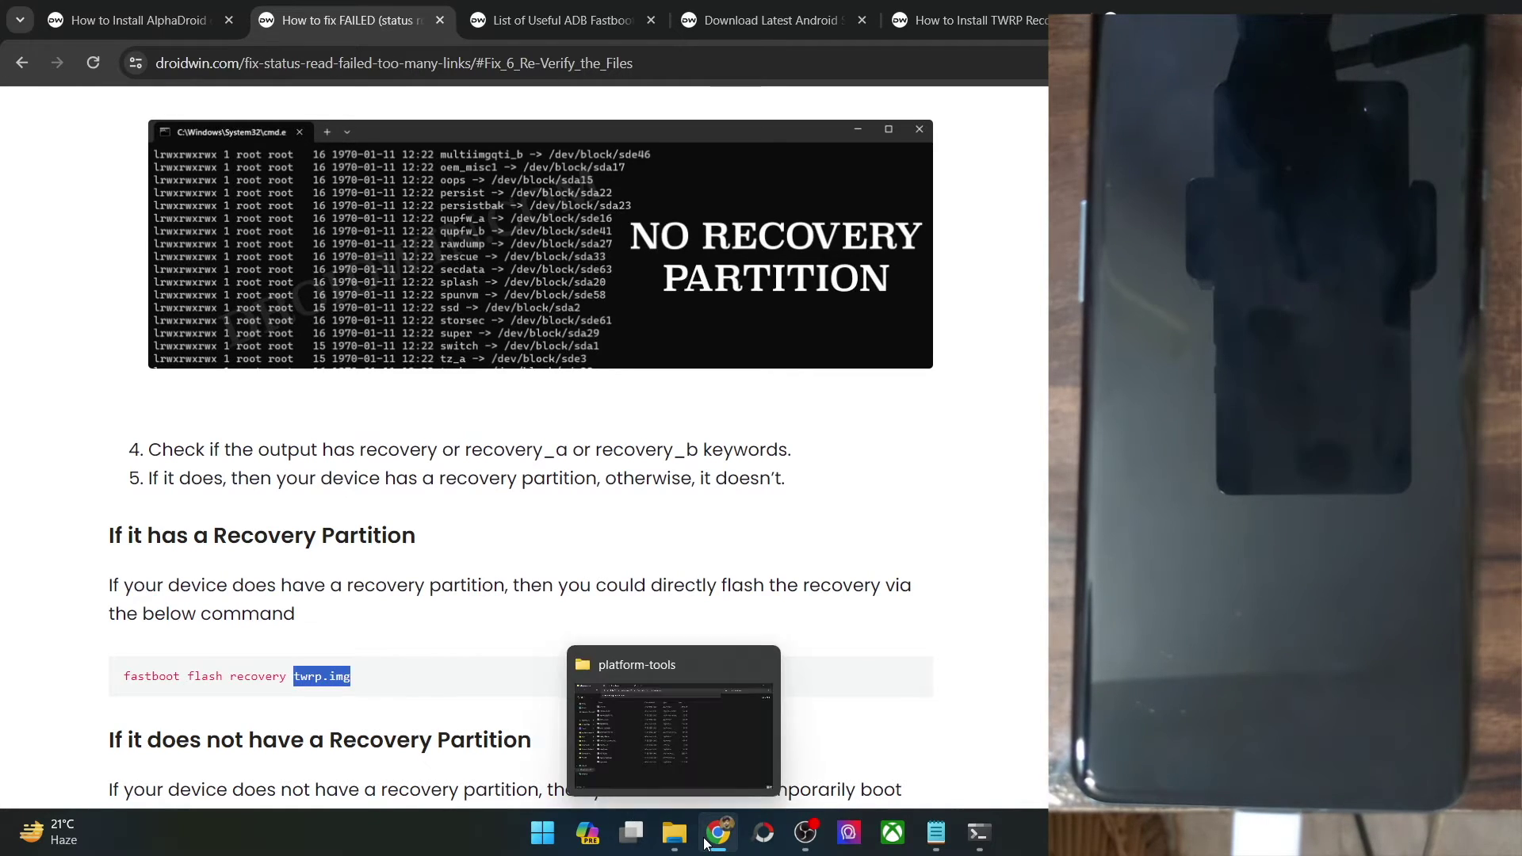
click(674, 832)
click(419, 12)
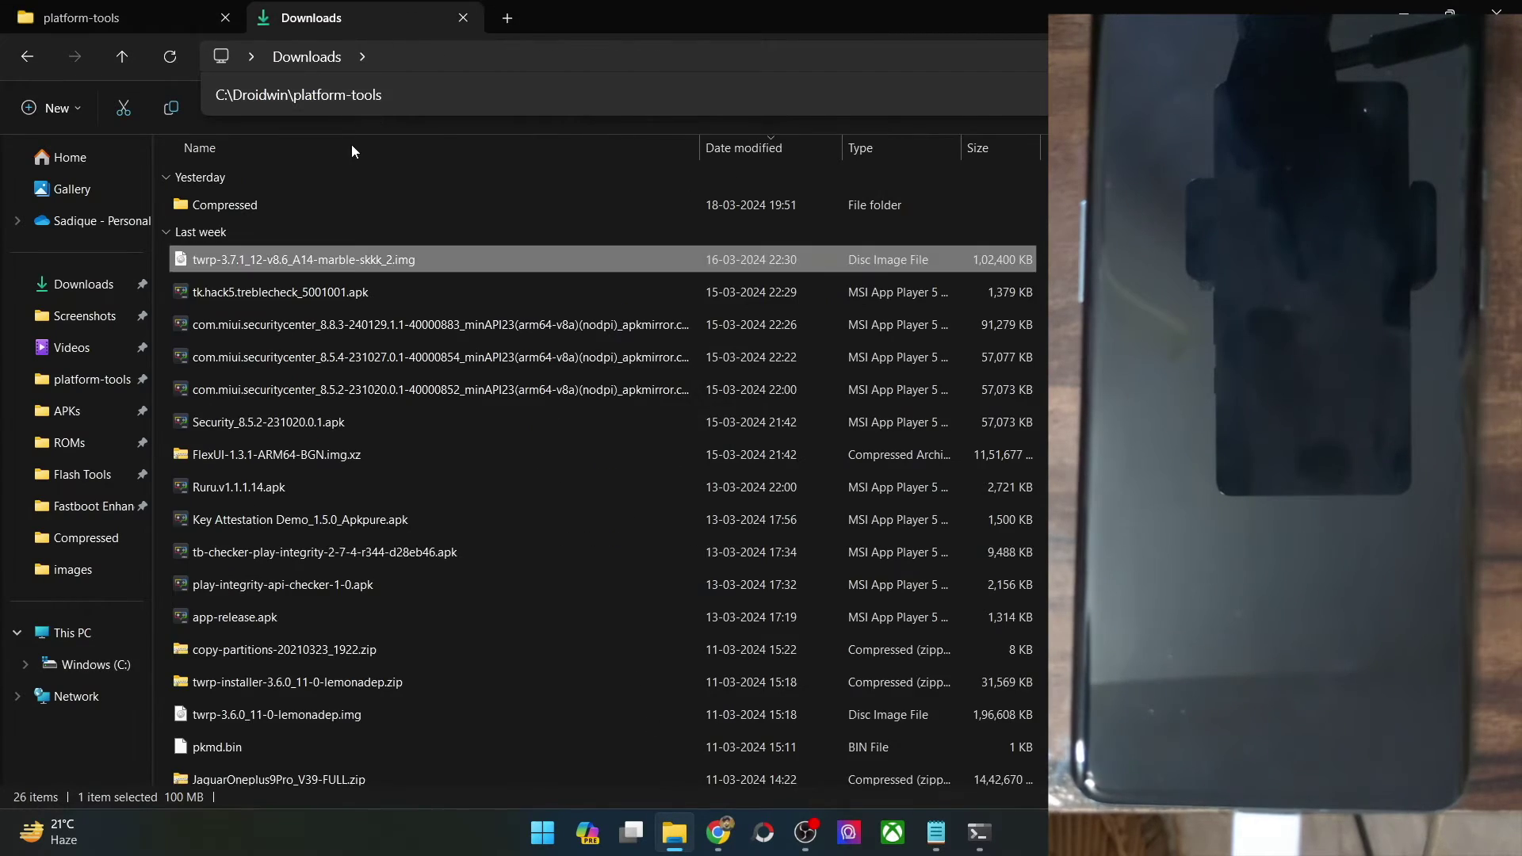
- Paste twrp-3.7.1_12-v8.6_A14-marble-skkk_2.img into platform-tools and rename it twrp.img
click(140, 13)
key(ctrl+v)
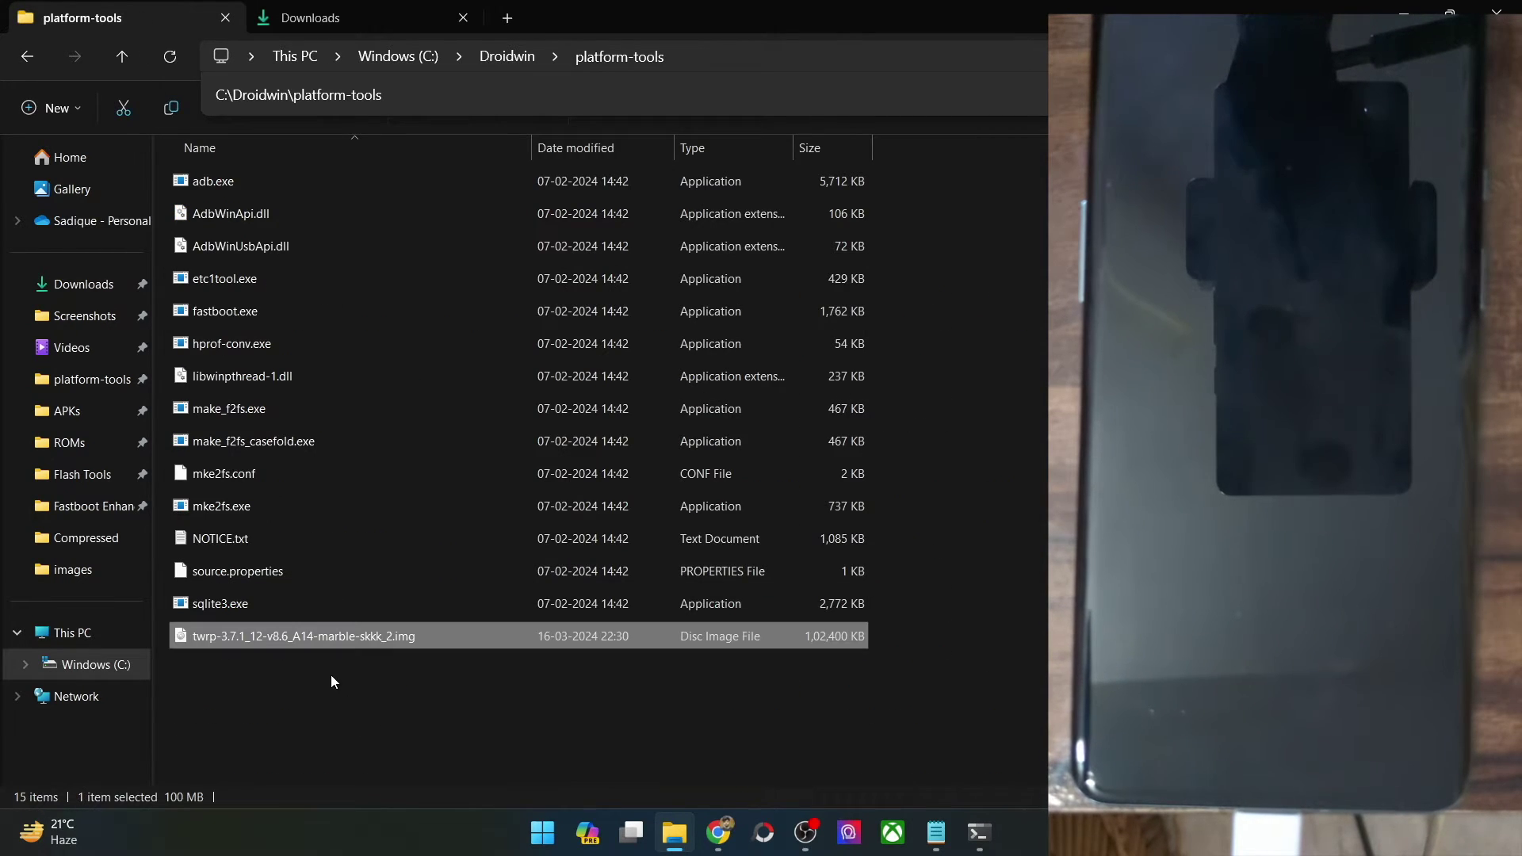
right_click(337, 640)
click(444, 659)
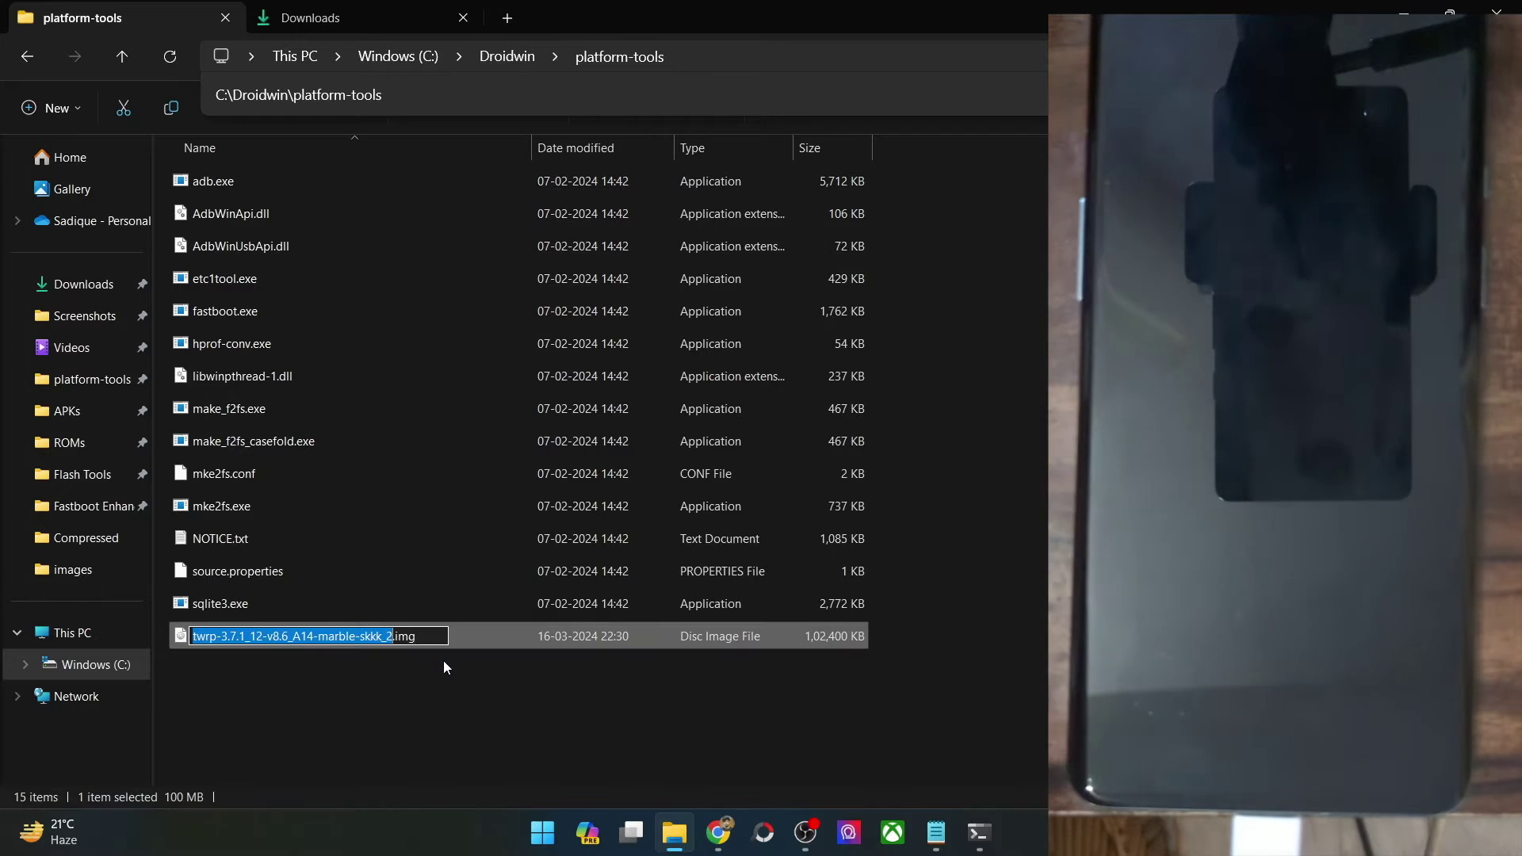
text(tw)
text(rp)
key(Return)
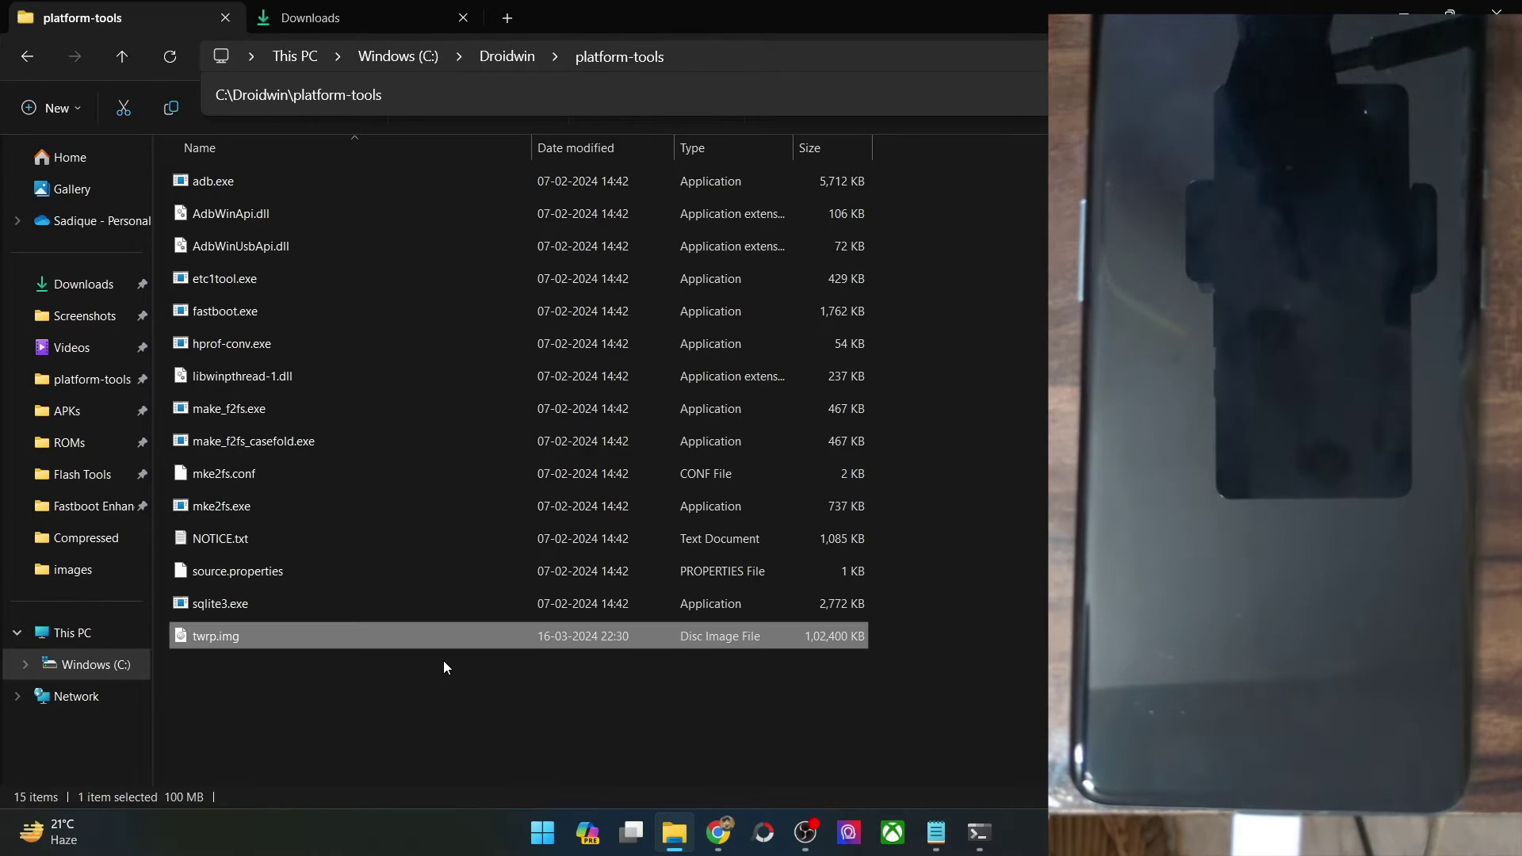
click(718, 832)
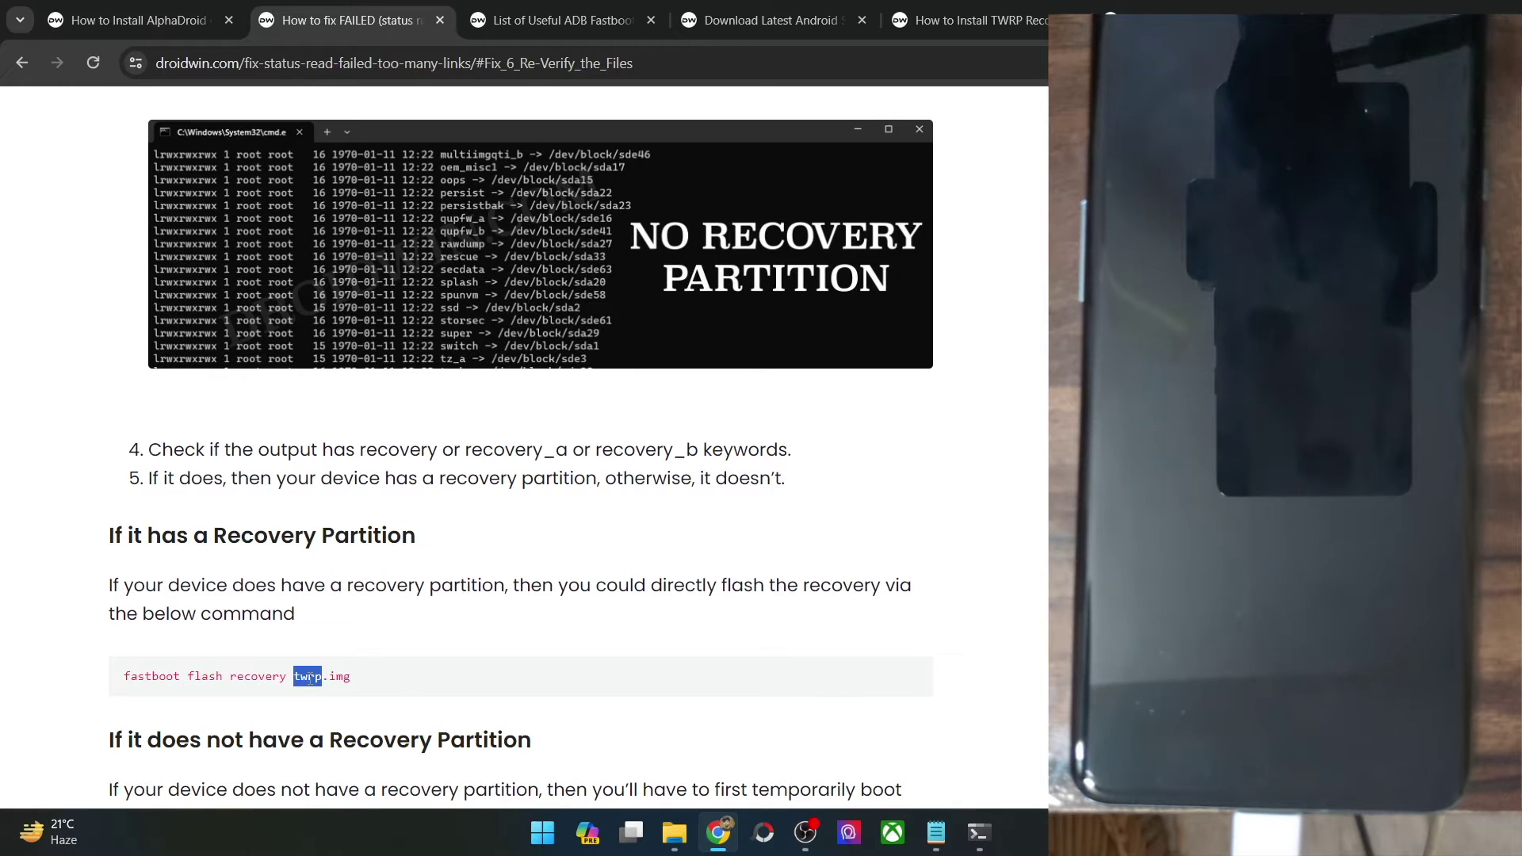
- Mark 'recovery' in the guide's fastboot flash twrp.img command and scroll toward the boot command
double_click(238, 676)
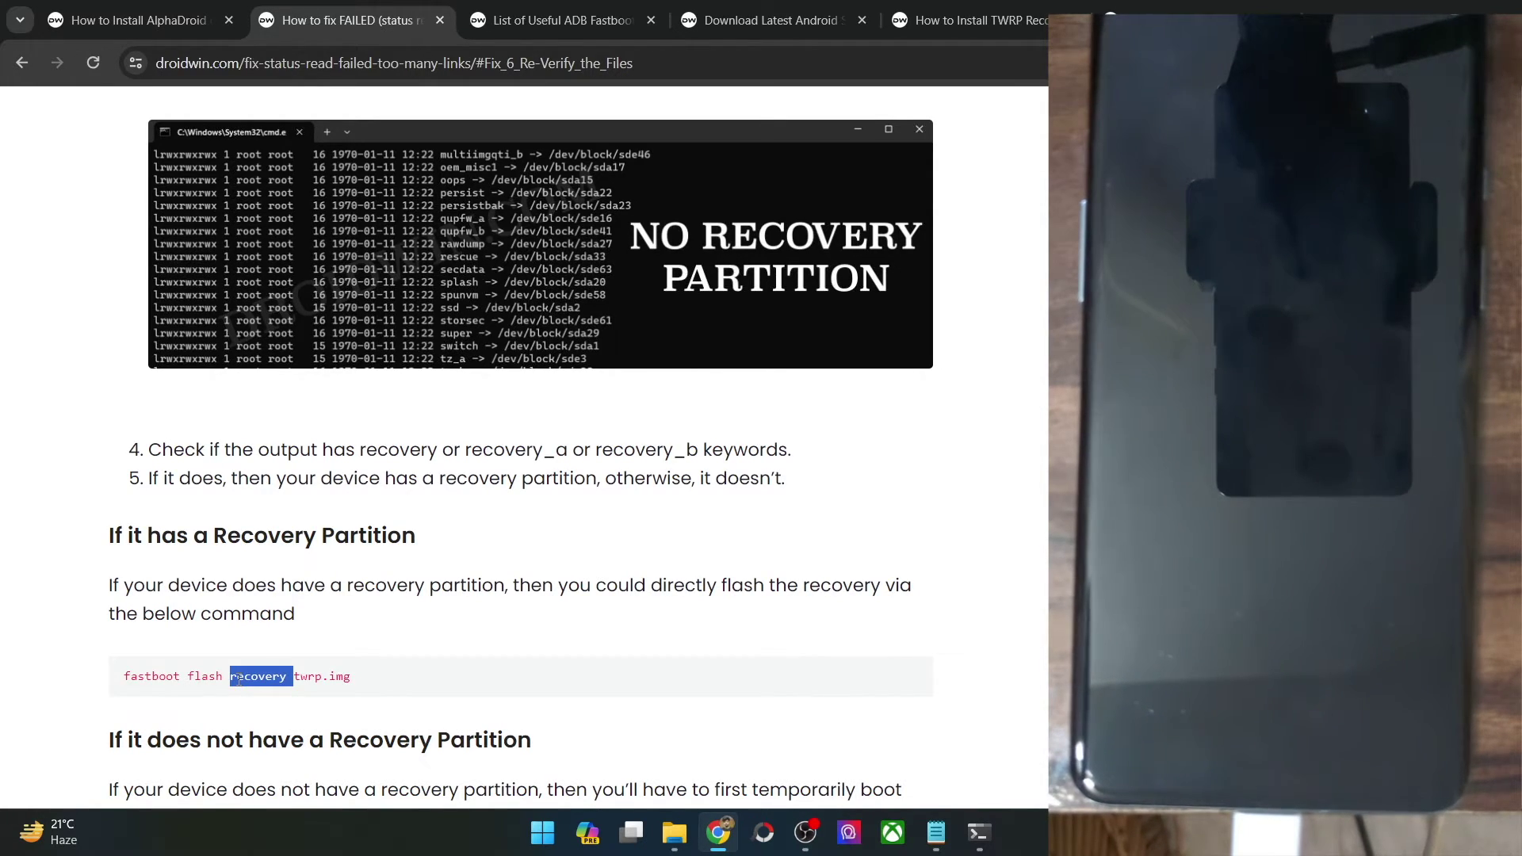
scroll(312, 616, down, 3)
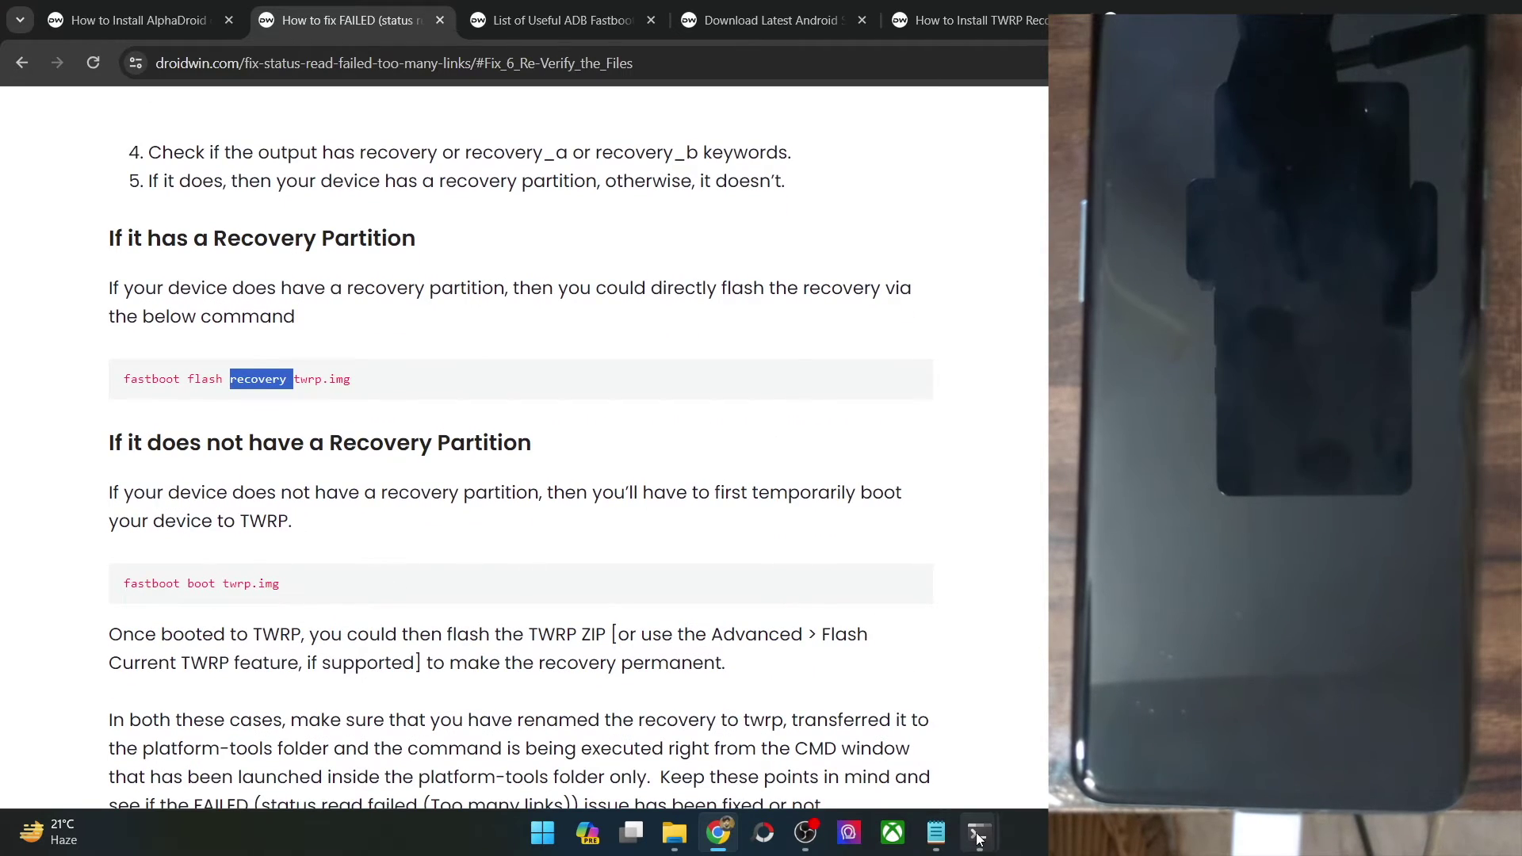
click(825, 733)
- Scroll the adb shell listing to recovery_a and recovery_b, then select the 'fastboot boot twrp.img' command
mouse_move(978, 833)
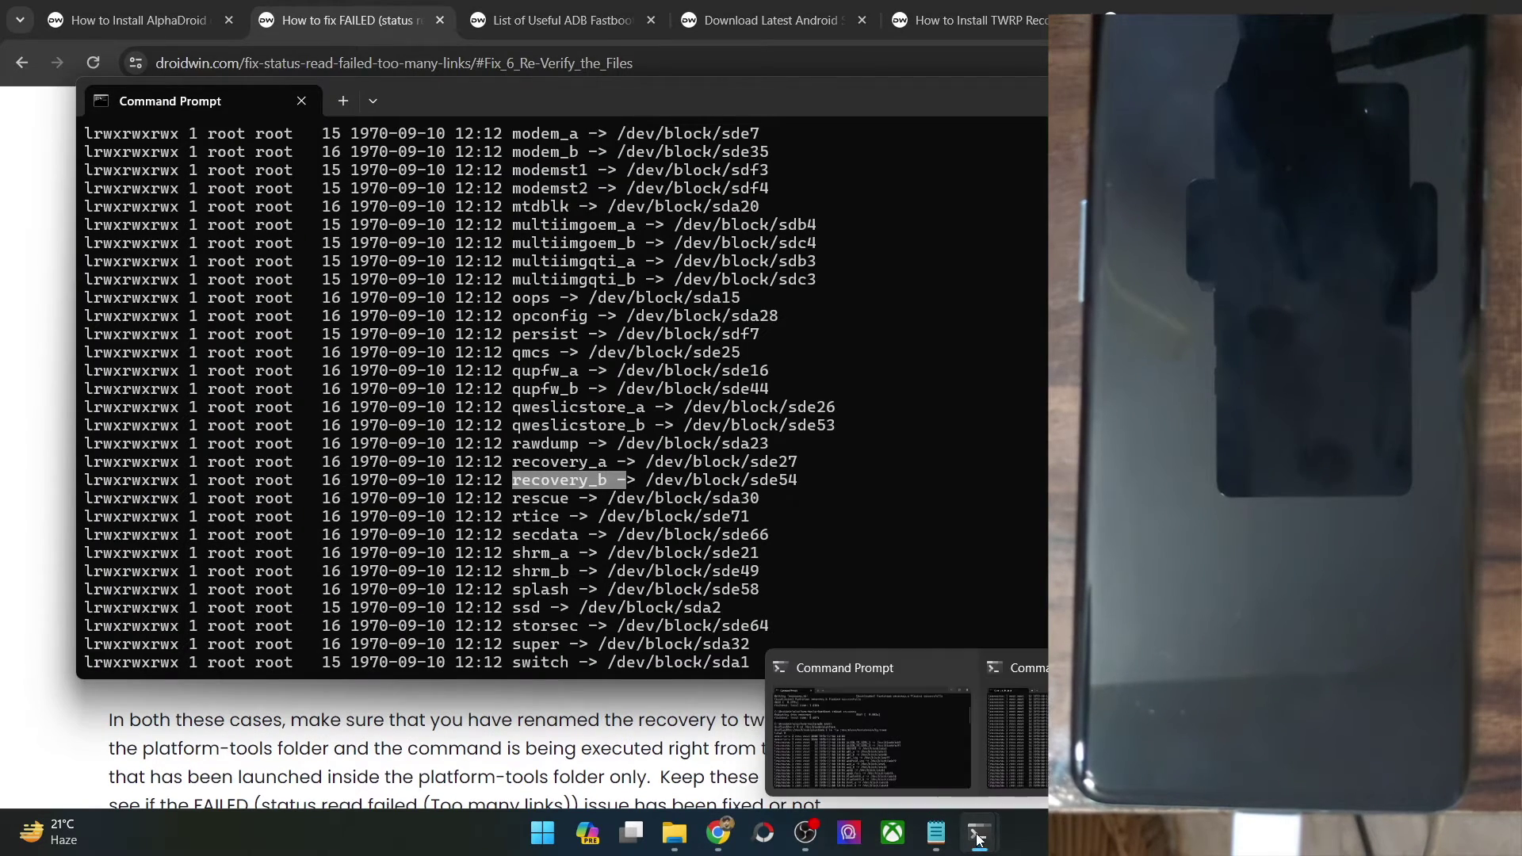
click(824, 697)
scroll(594, 426, up, 4)
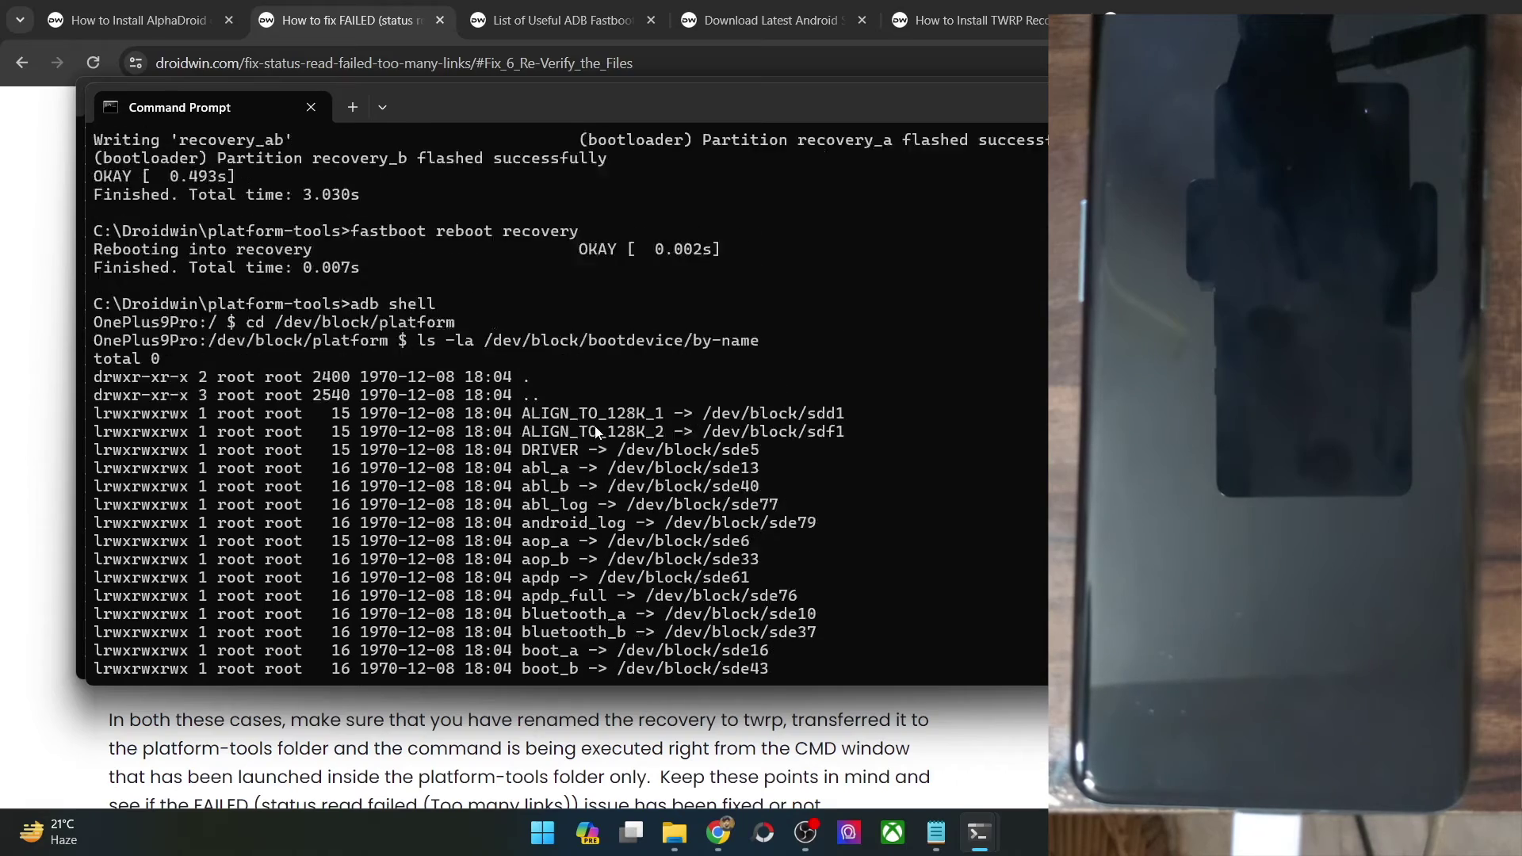
scroll(595, 426, down, 8)
scroll(595, 428, down, 20)
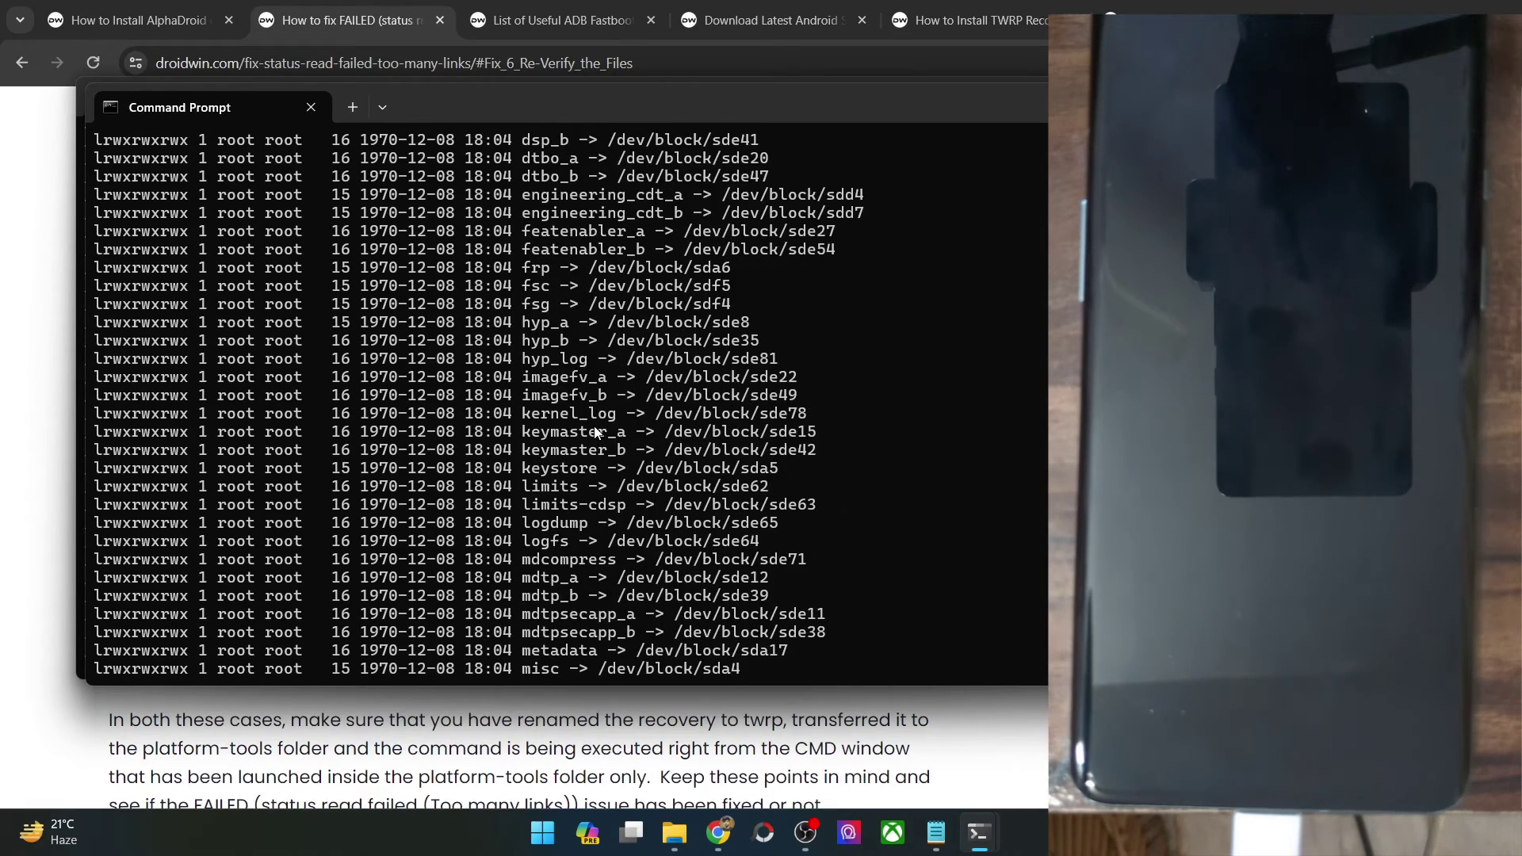
scroll(593, 425, down, 1)
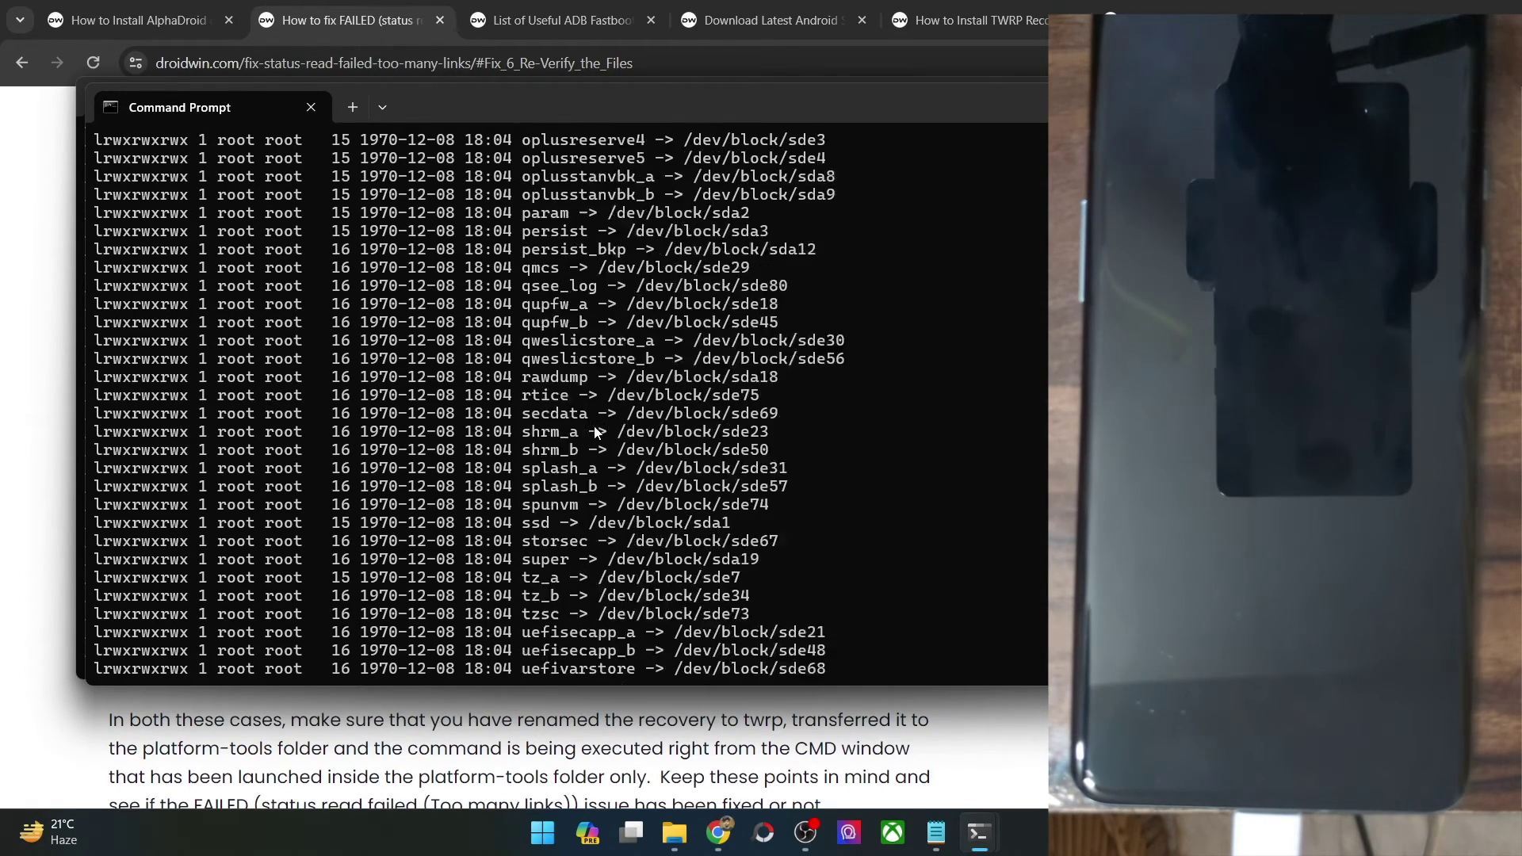
scroll(593, 426, up, 3)
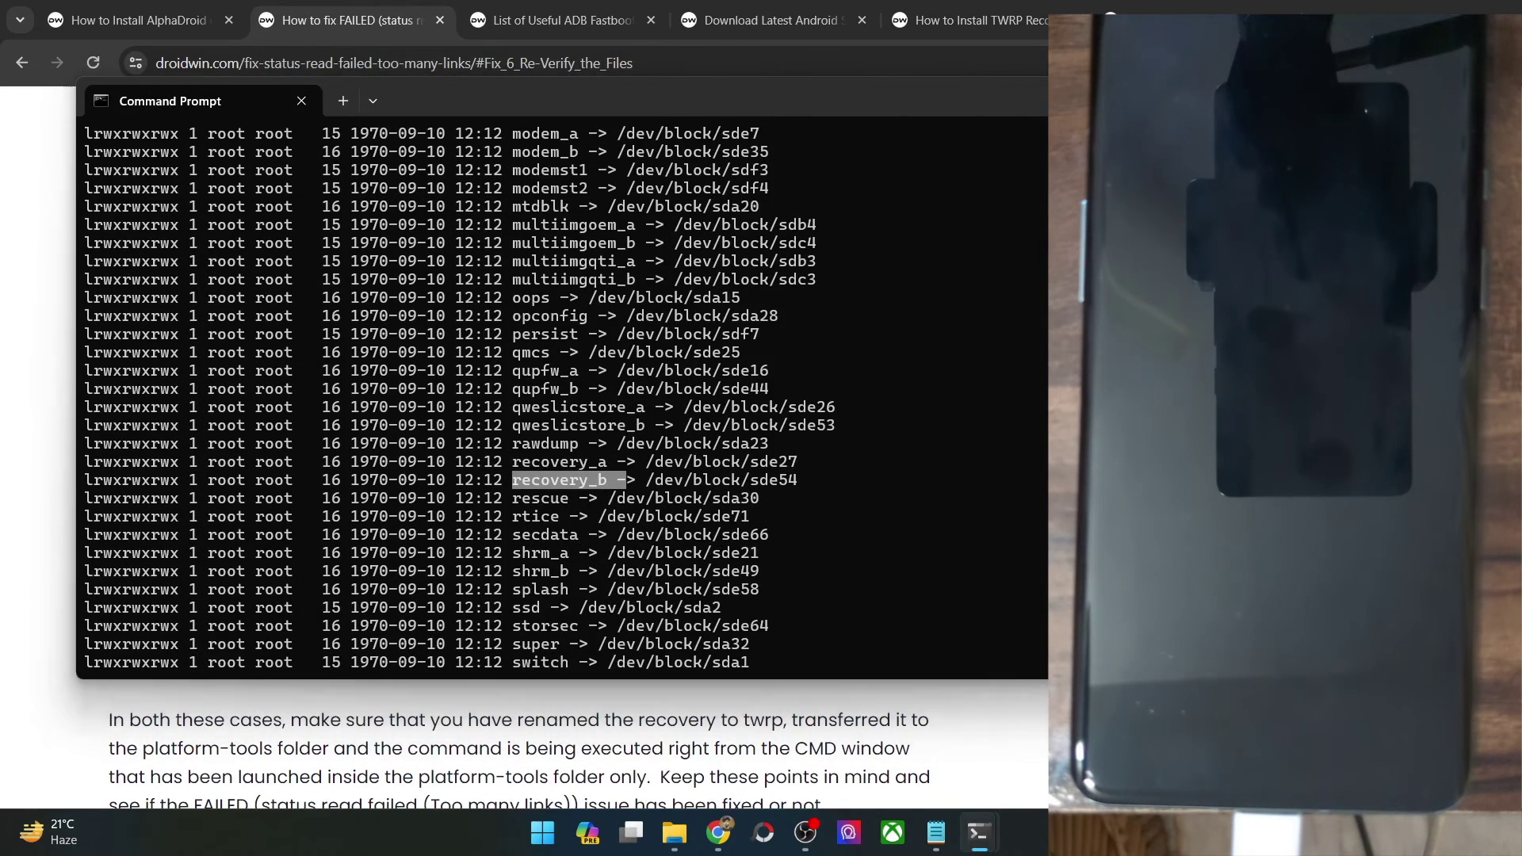
click(979, 832)
triple_click(231, 587)
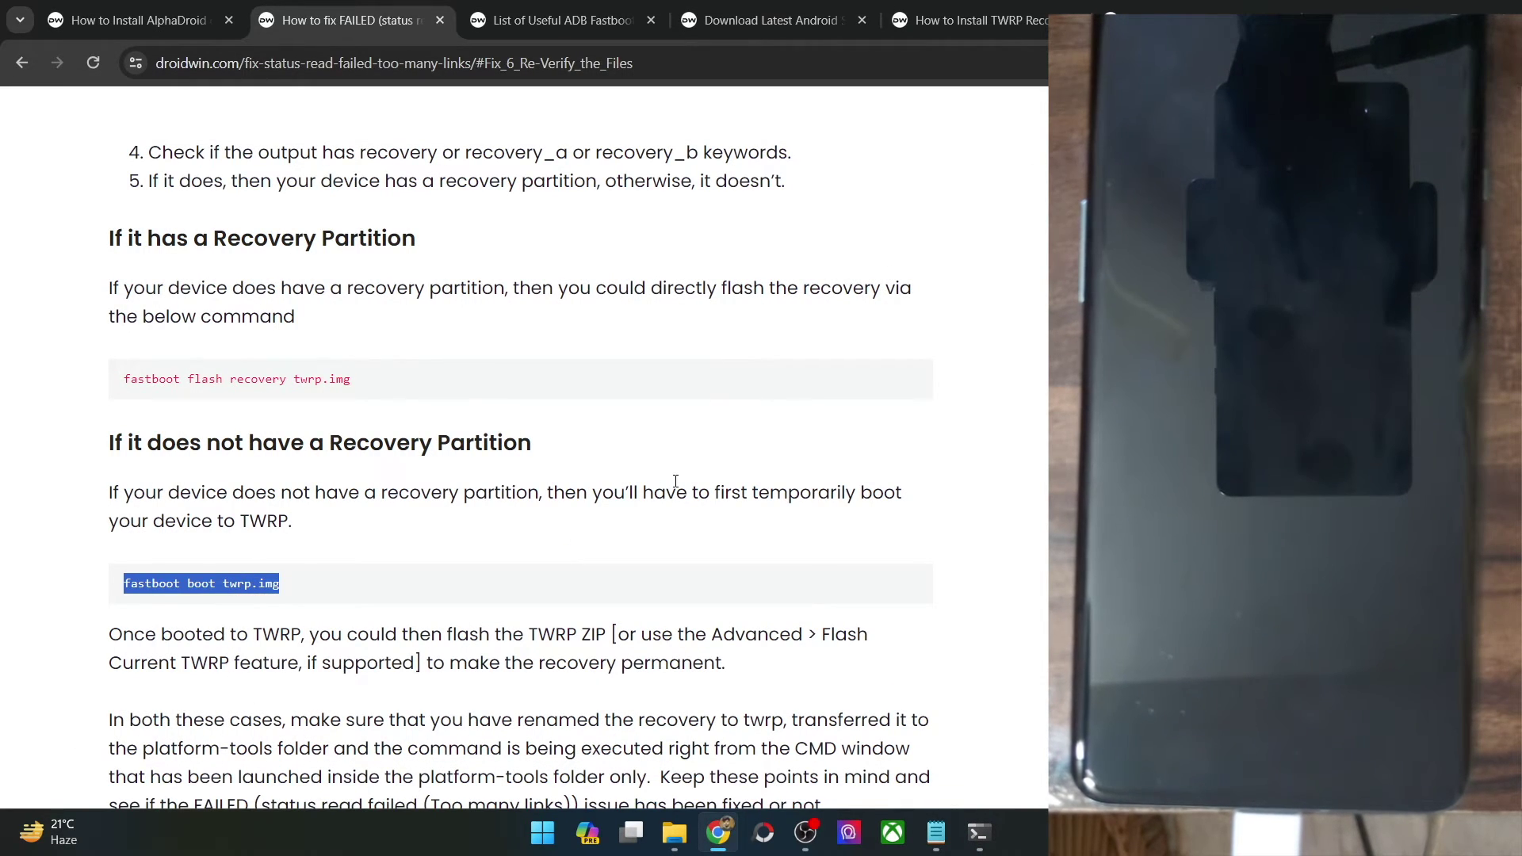
triple_click(782, 494)
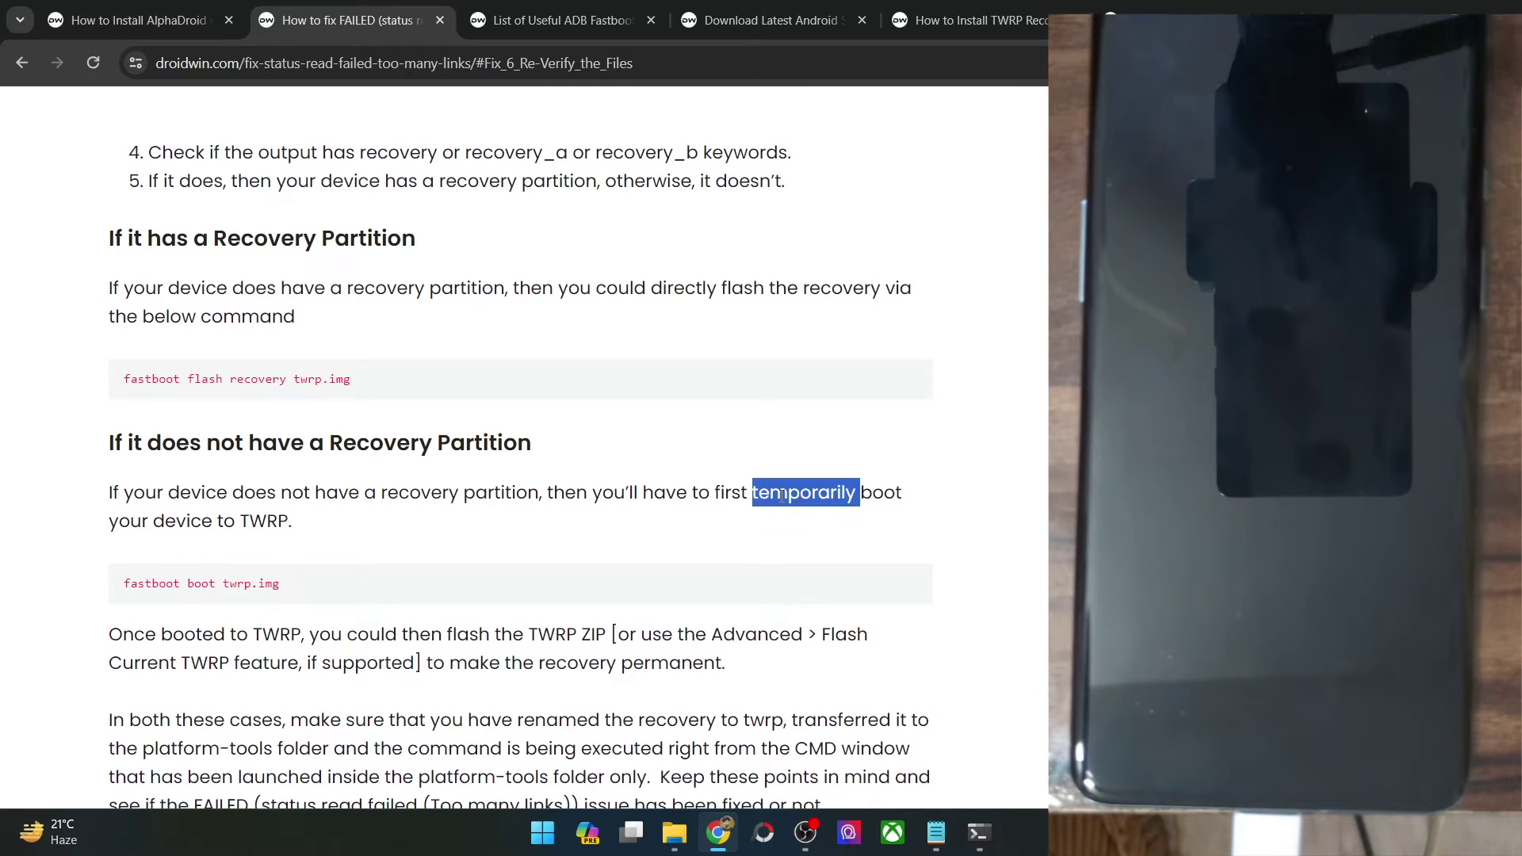
double_click(197, 523)
drag(527, 636, 589, 634)
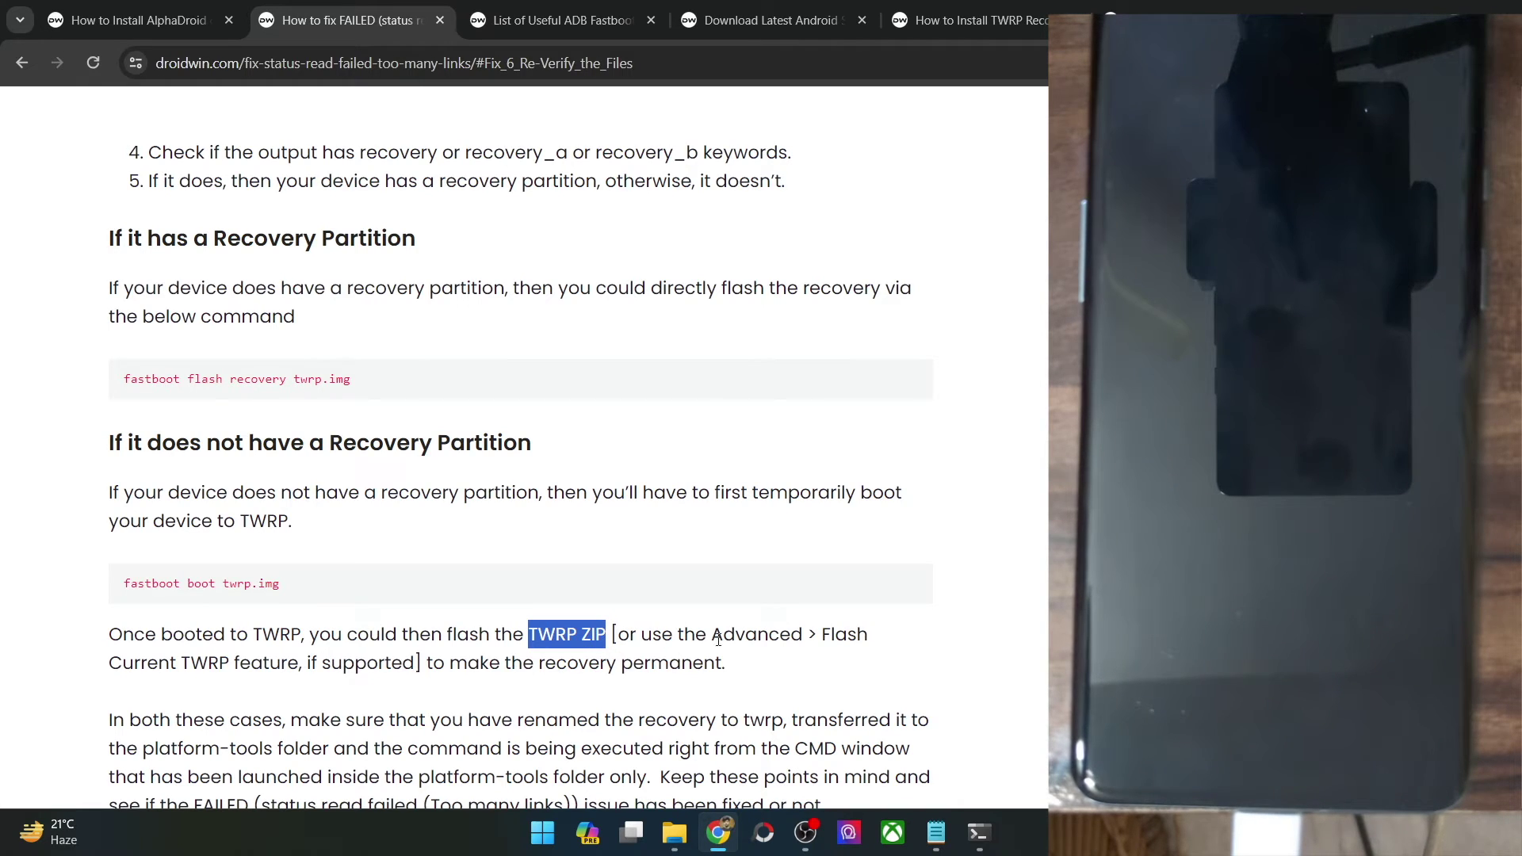
drag(229, 666, 143, 658)
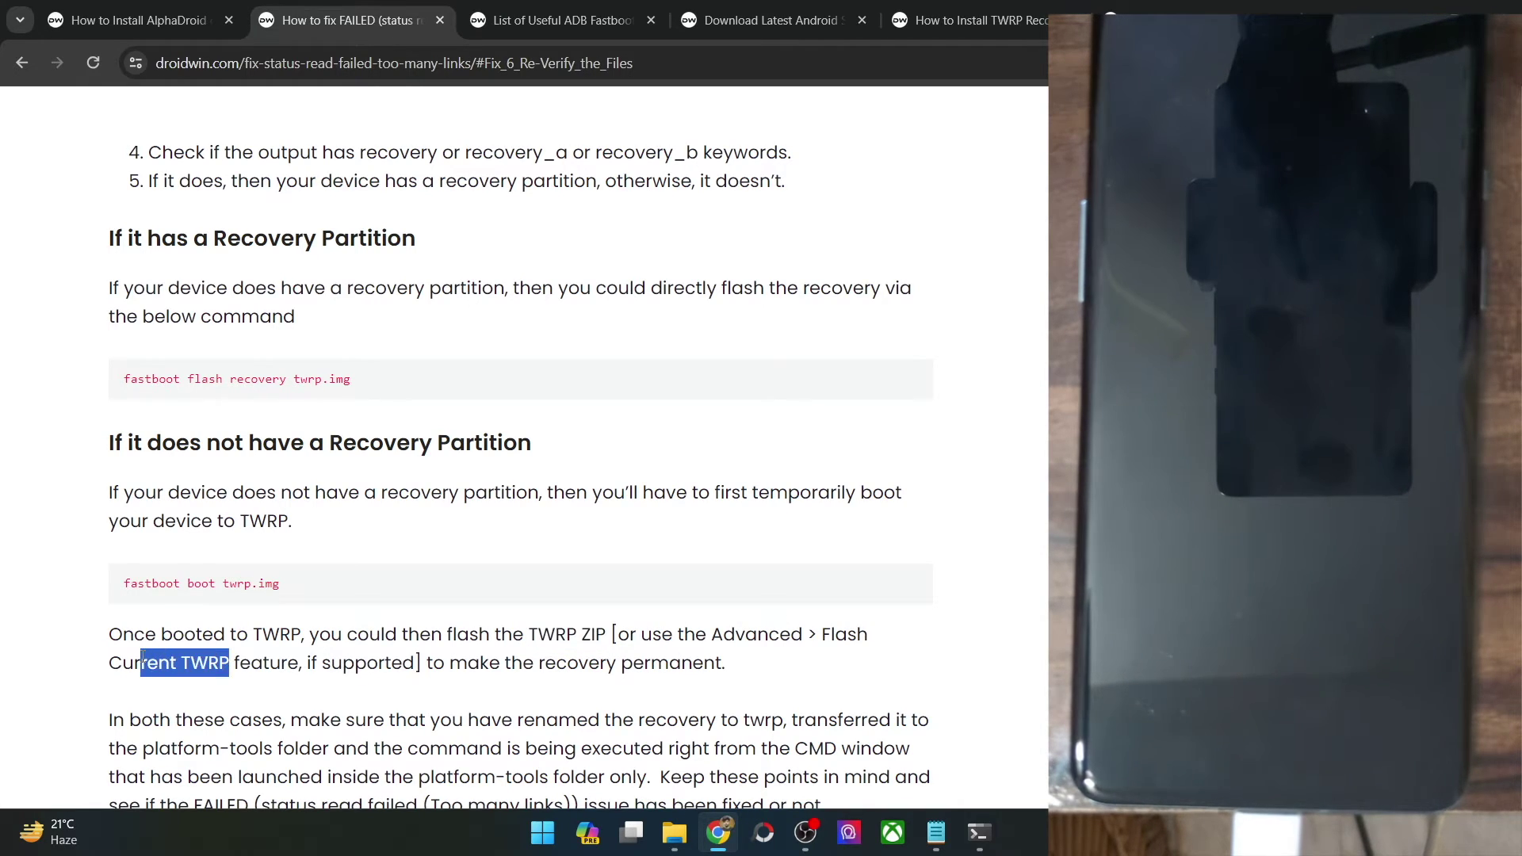
double_click(349, 670)
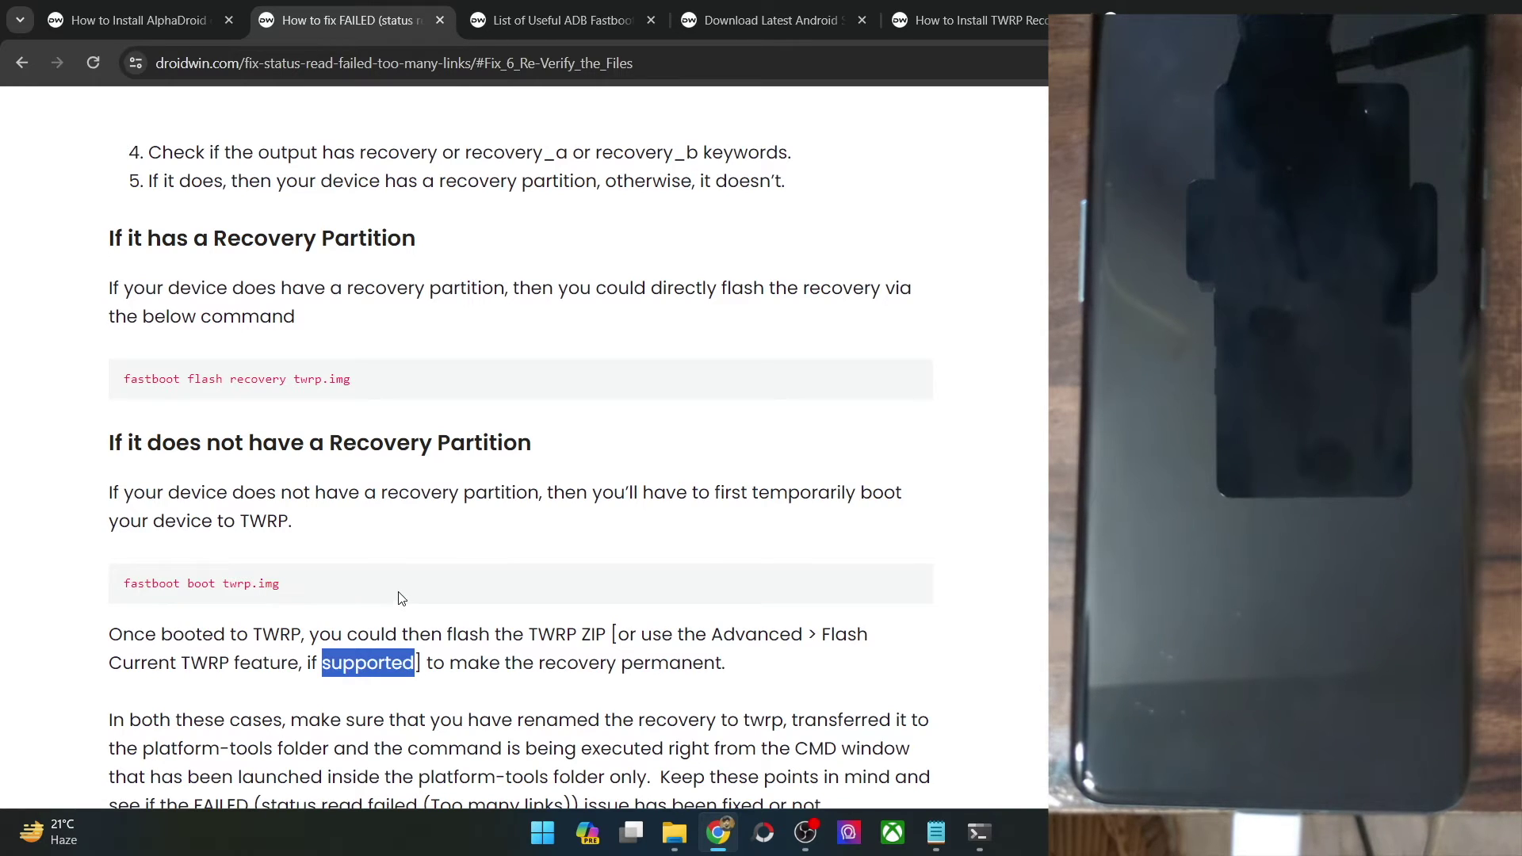
triple_click(264, 379)
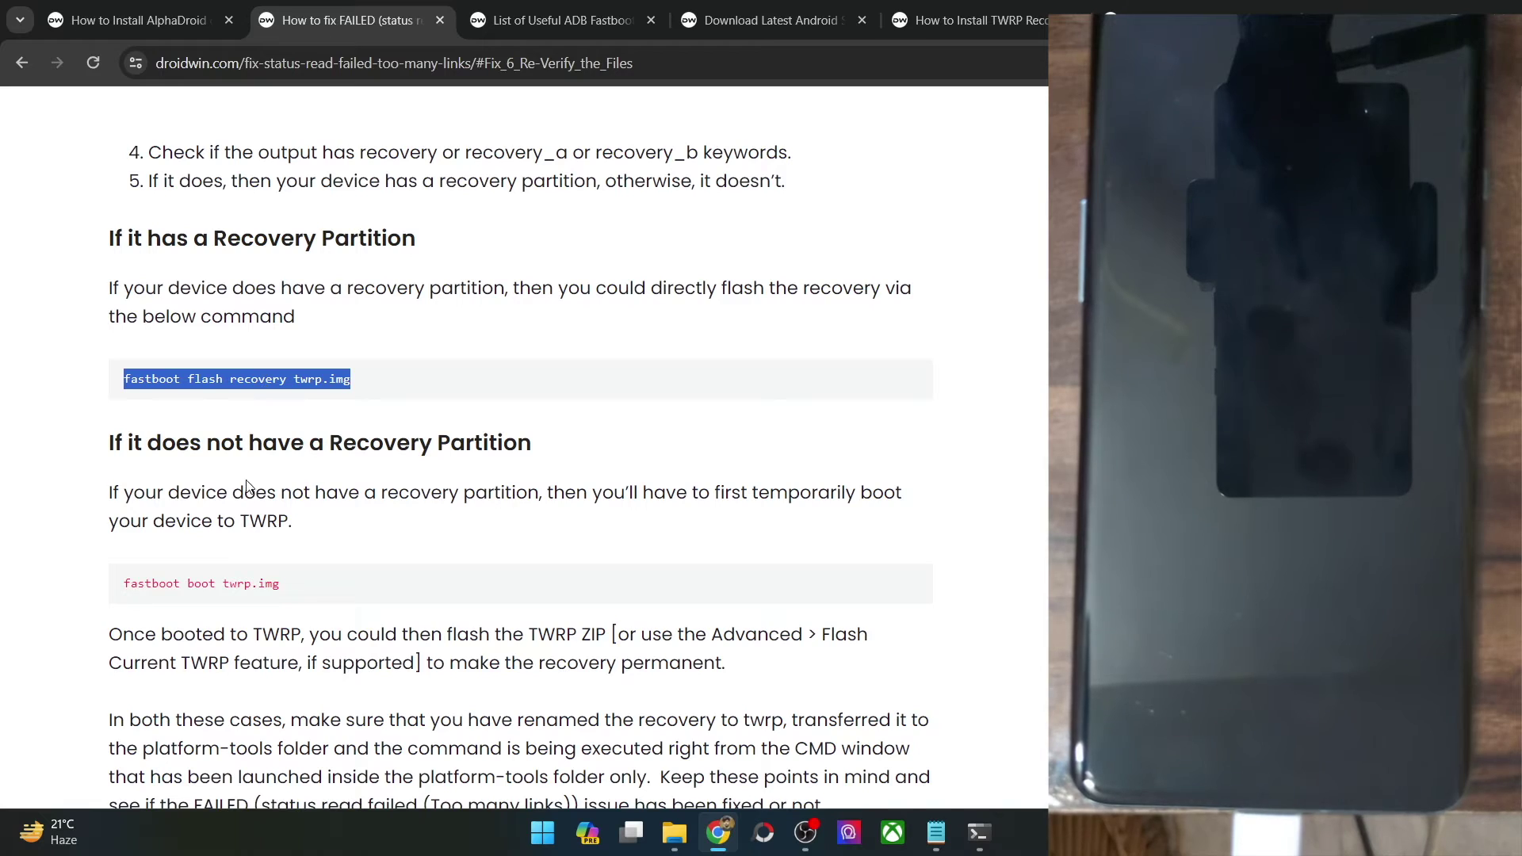
double_click(223, 583)
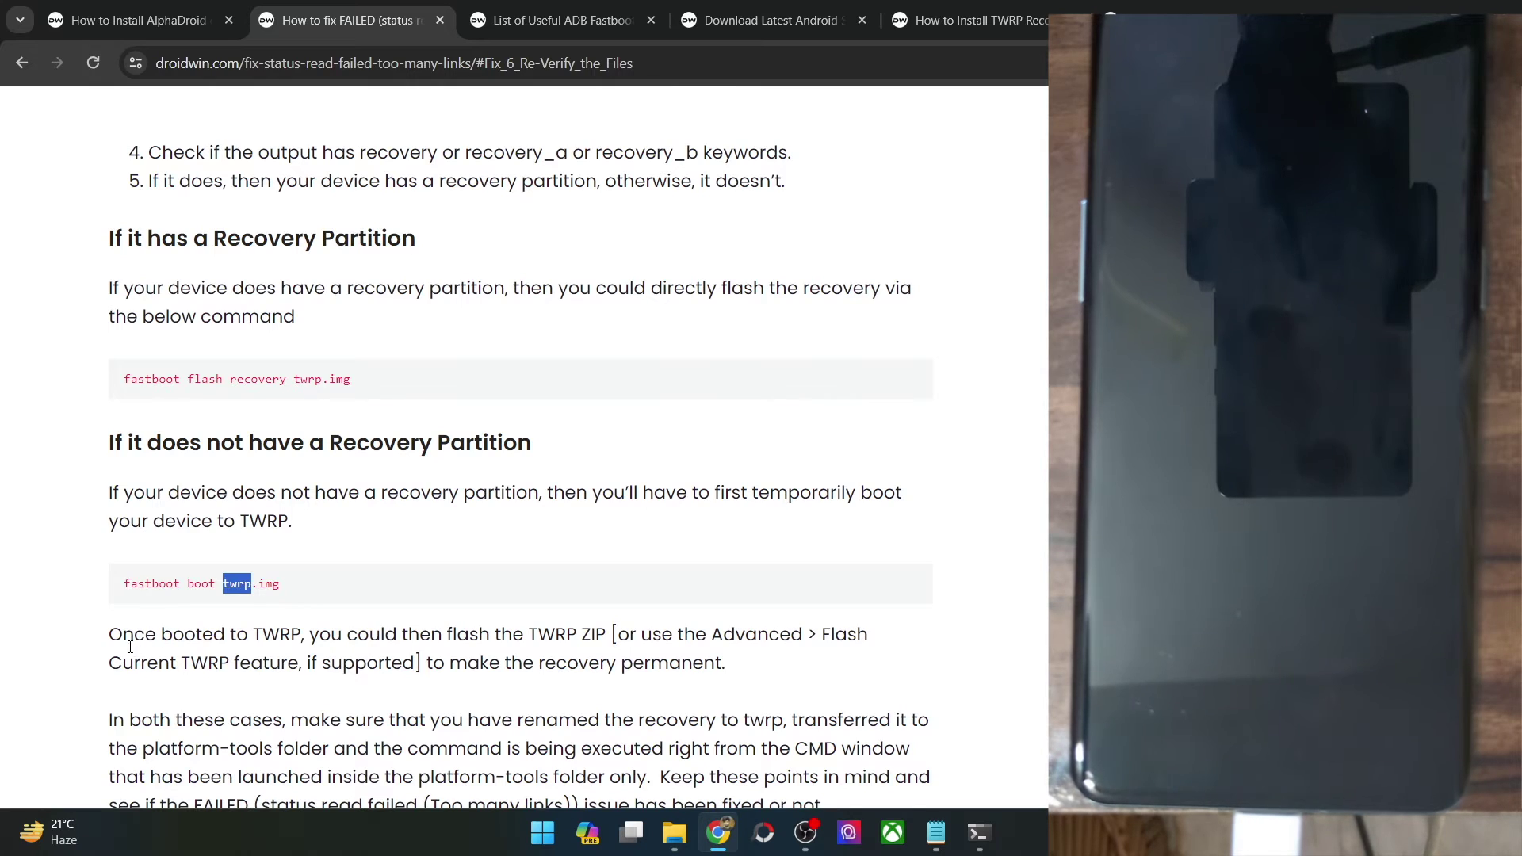
double_click(240, 662)
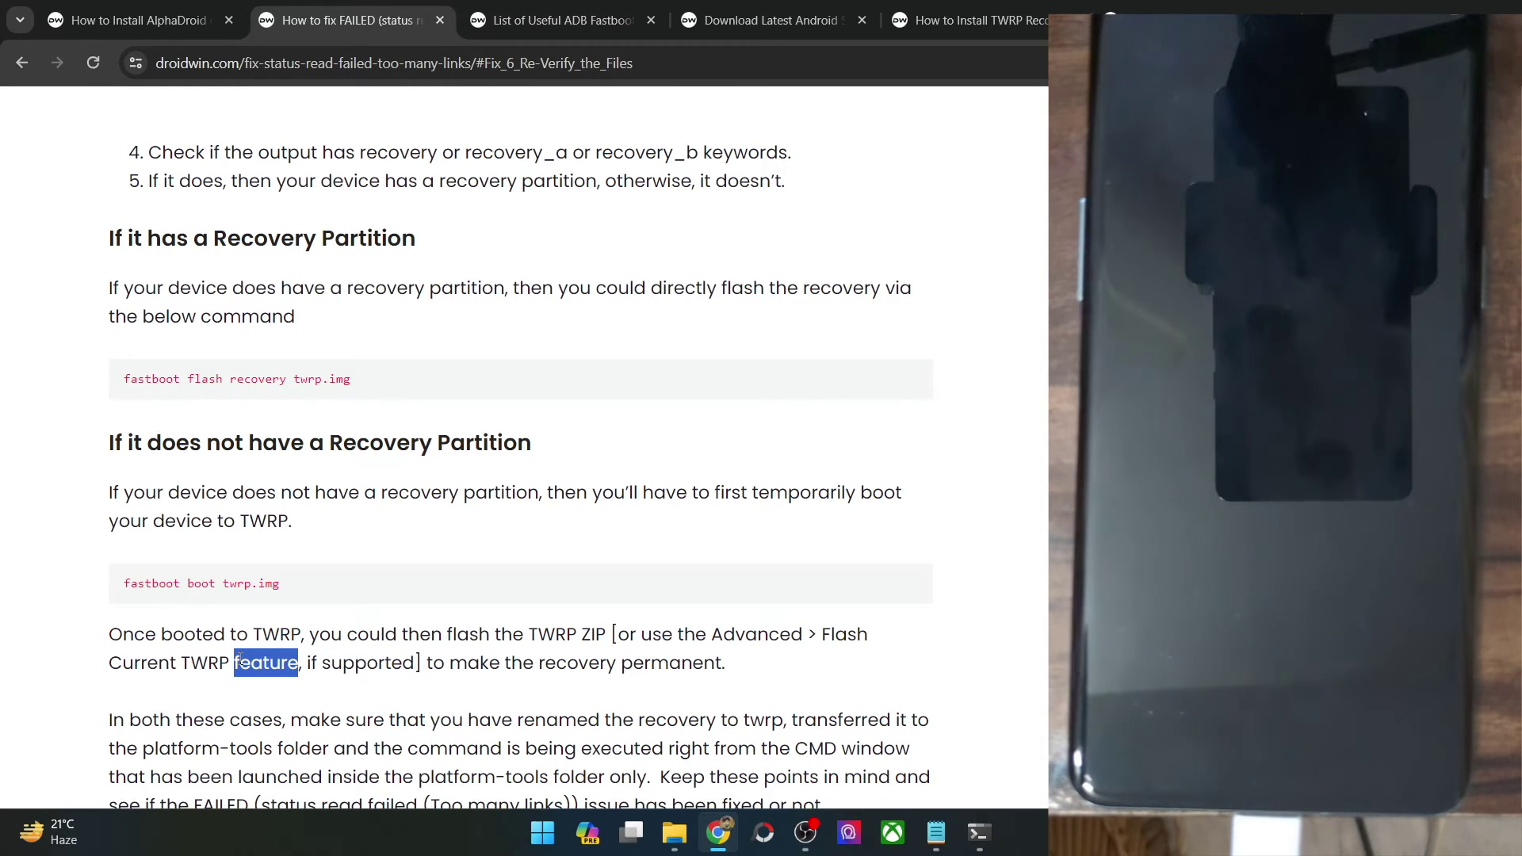
scroll(428, 624, down, 5)
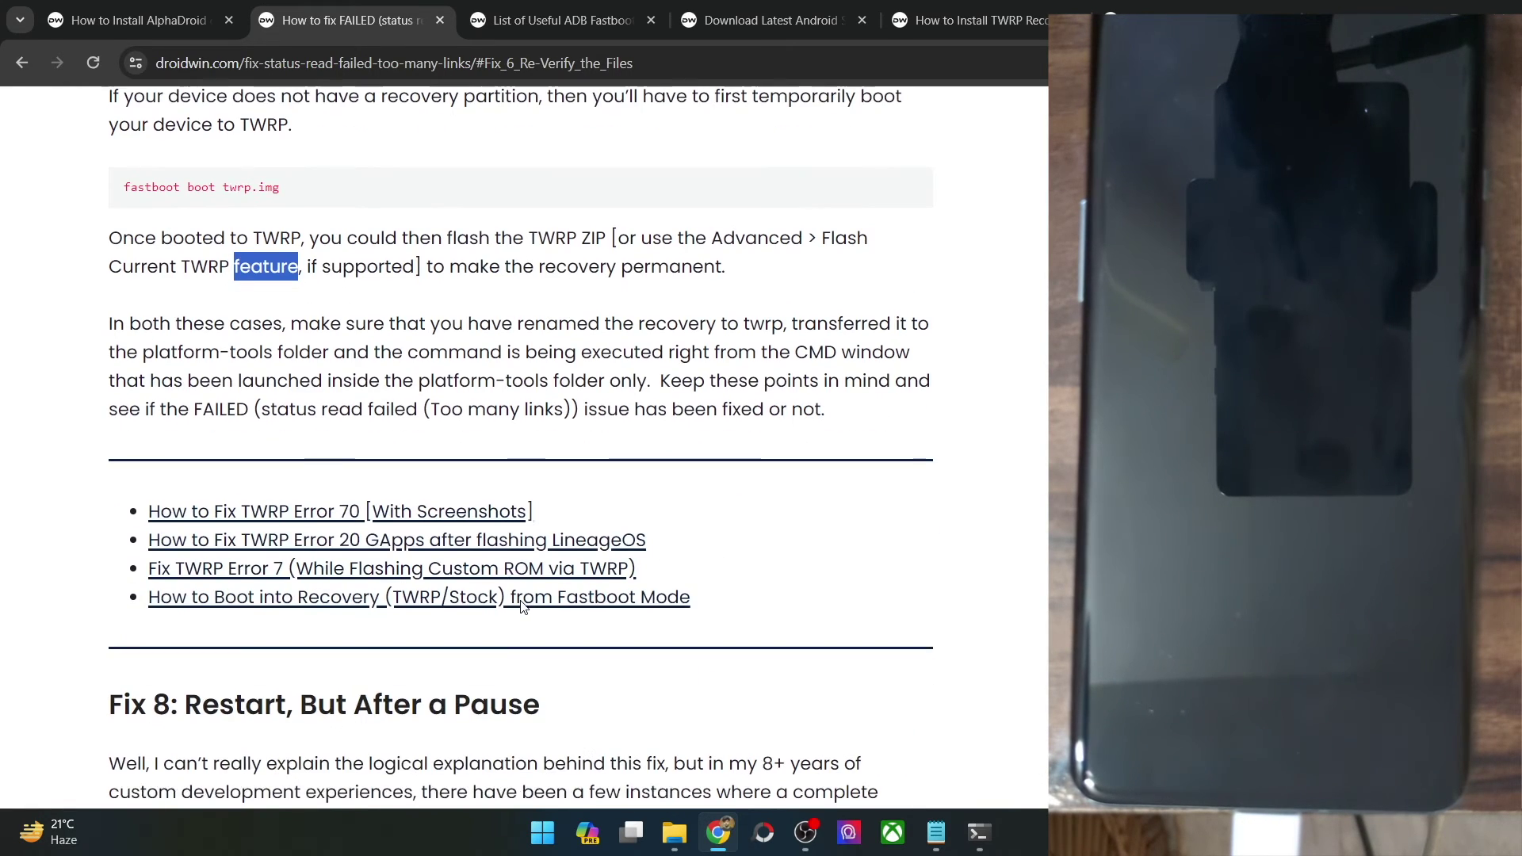
- Read down through Fix 8 to the guide's conclusion on the eight fixes
scroll(521, 607, down, 2)
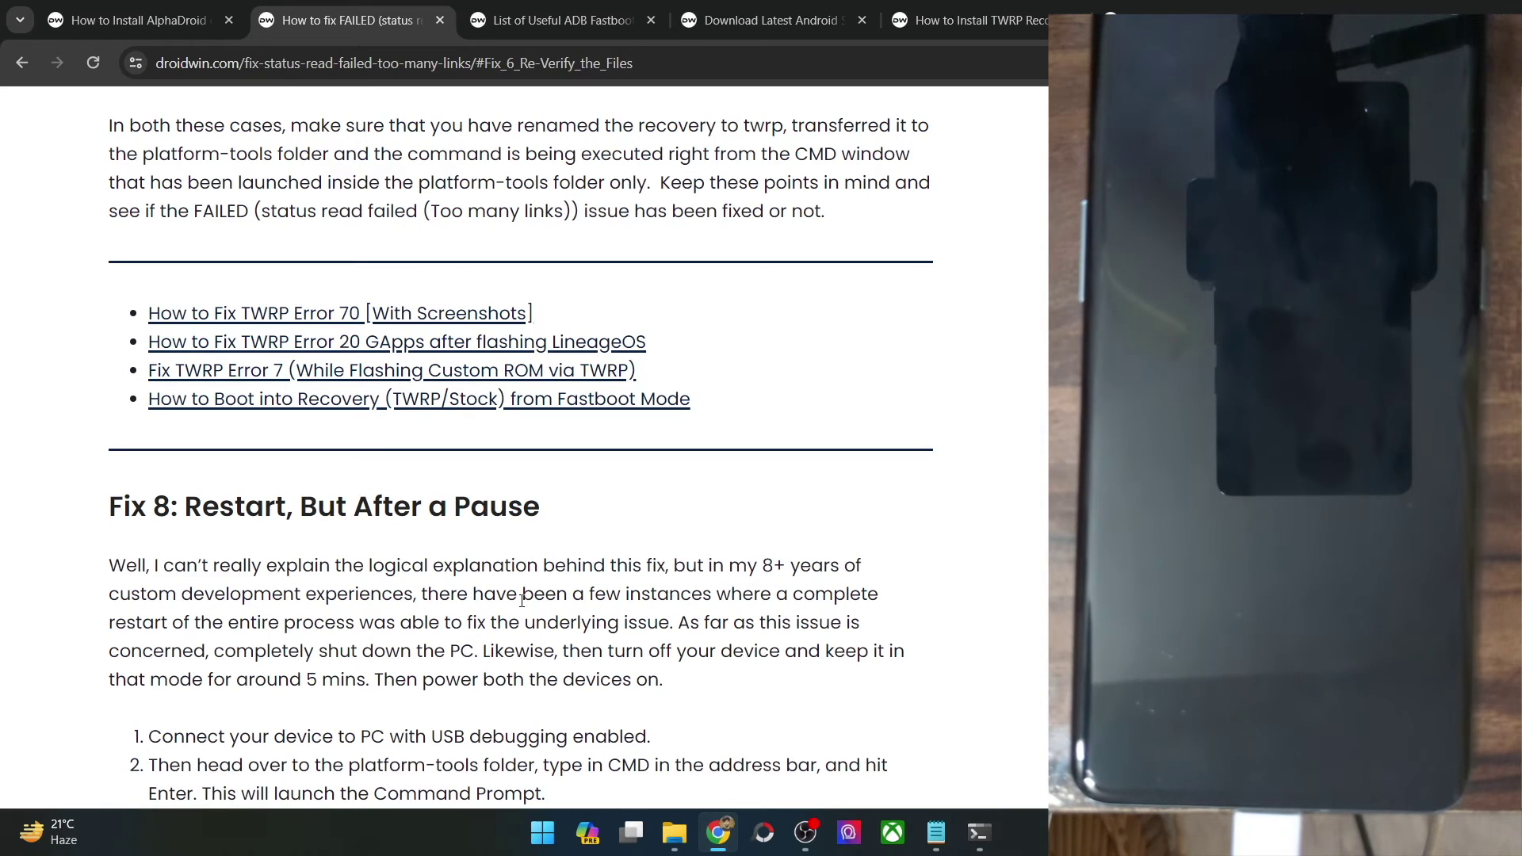
scroll(573, 561, down, 2)
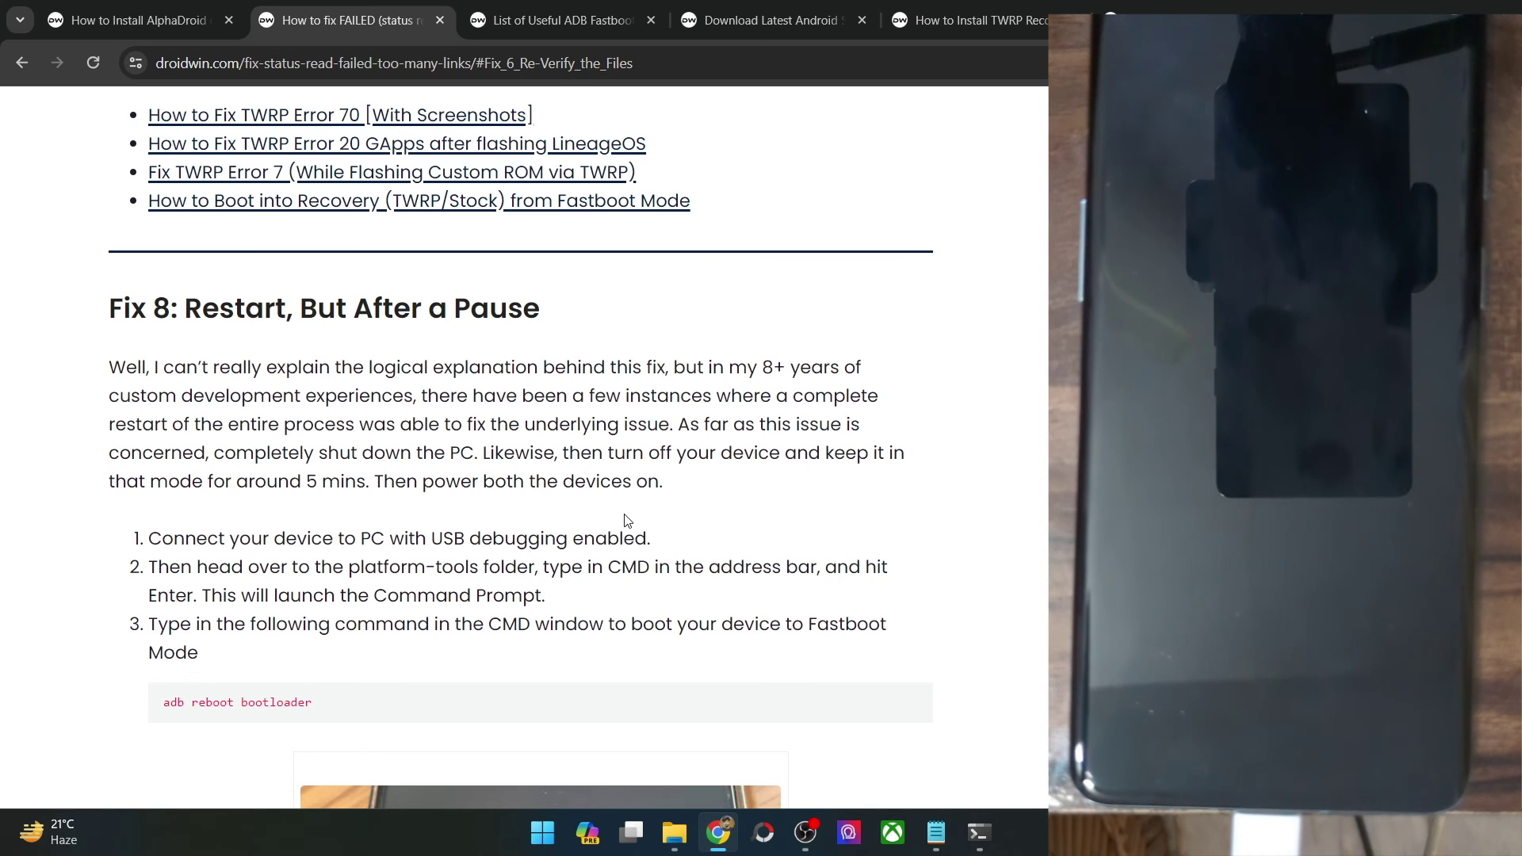
scroll(627, 520, down, 15)
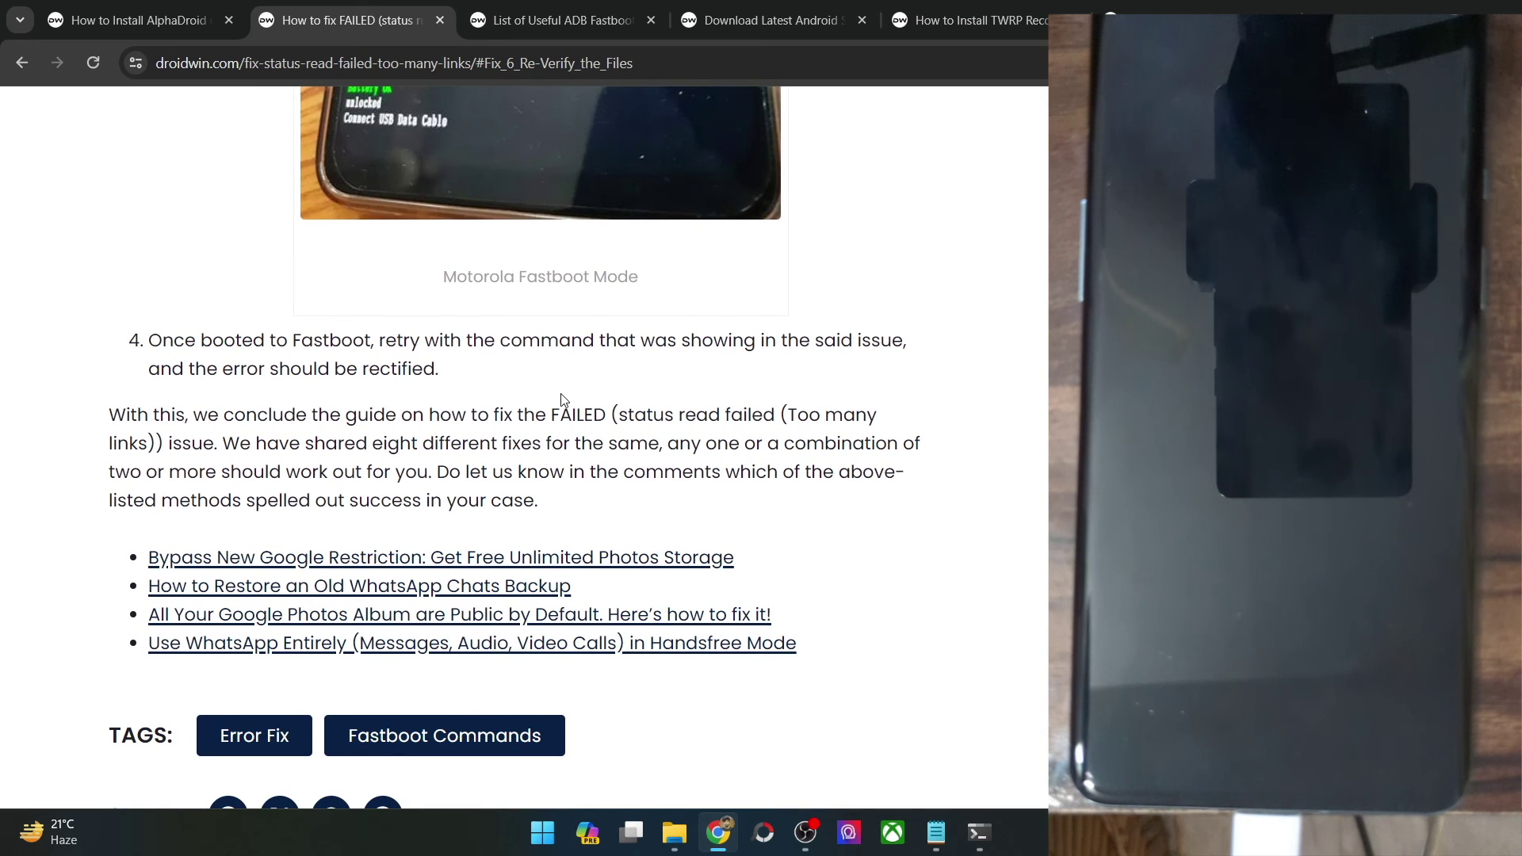
- Highlight the FAILED status read failed text, then return to the fastboot flash and boot twrp.img commands
drag(551, 414, 204, 438)
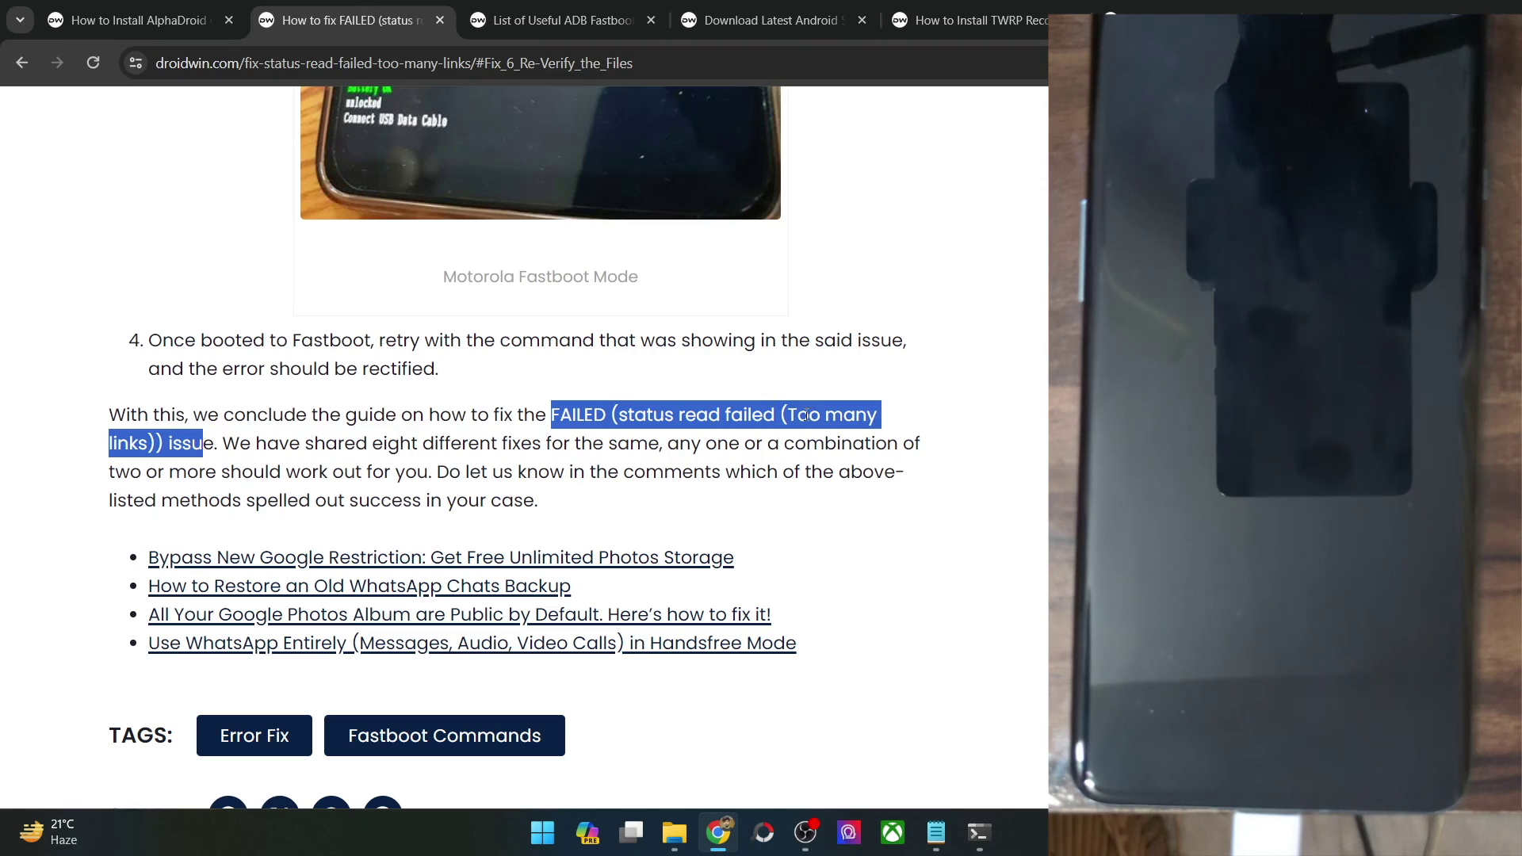
click(294, 438)
scroll(294, 438, up, 20)
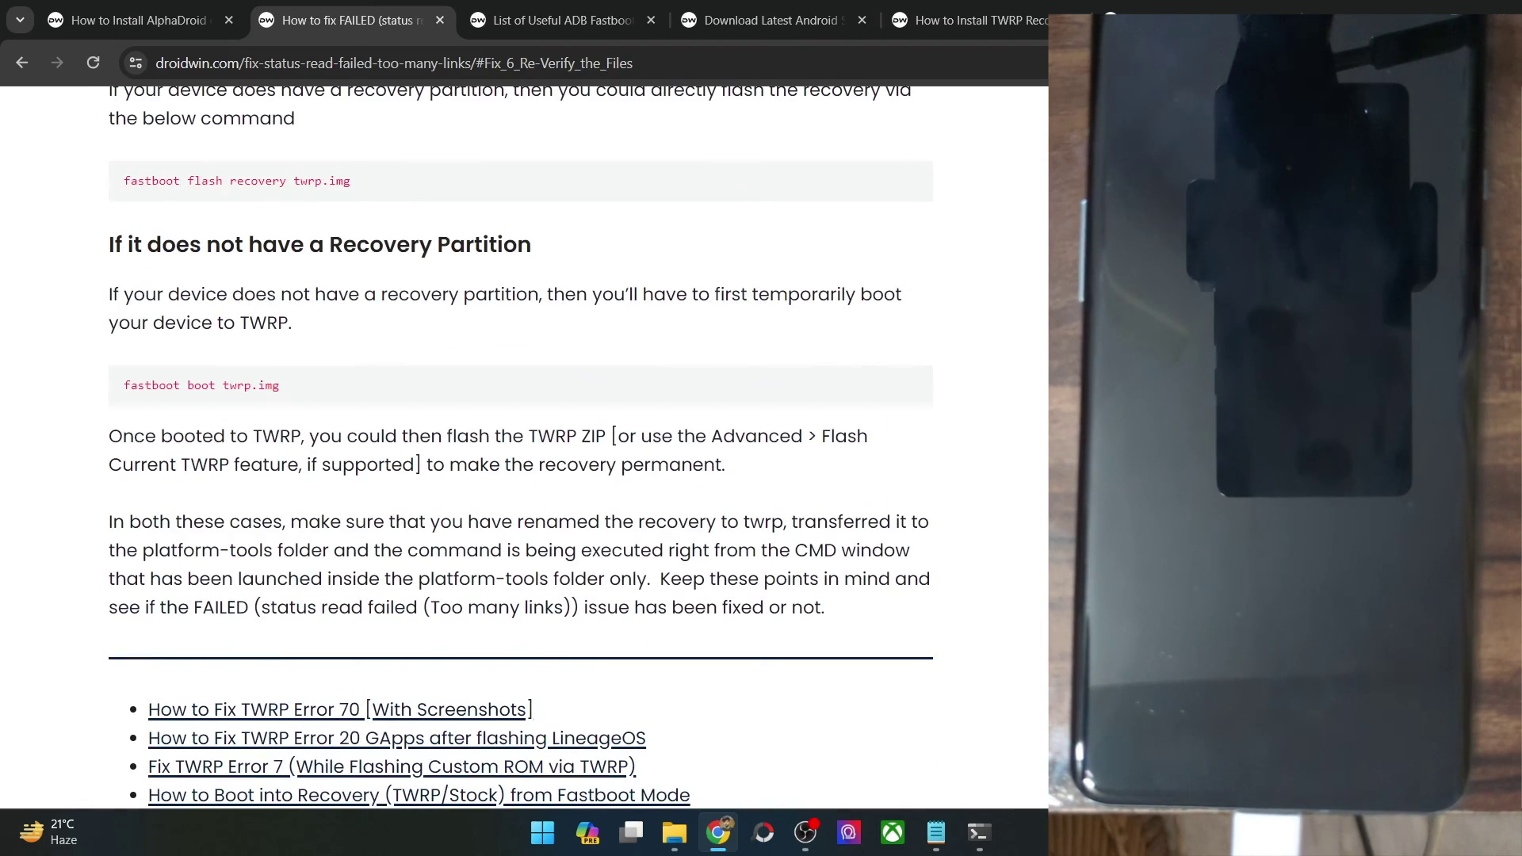
scroll(523, 444, up, 20)
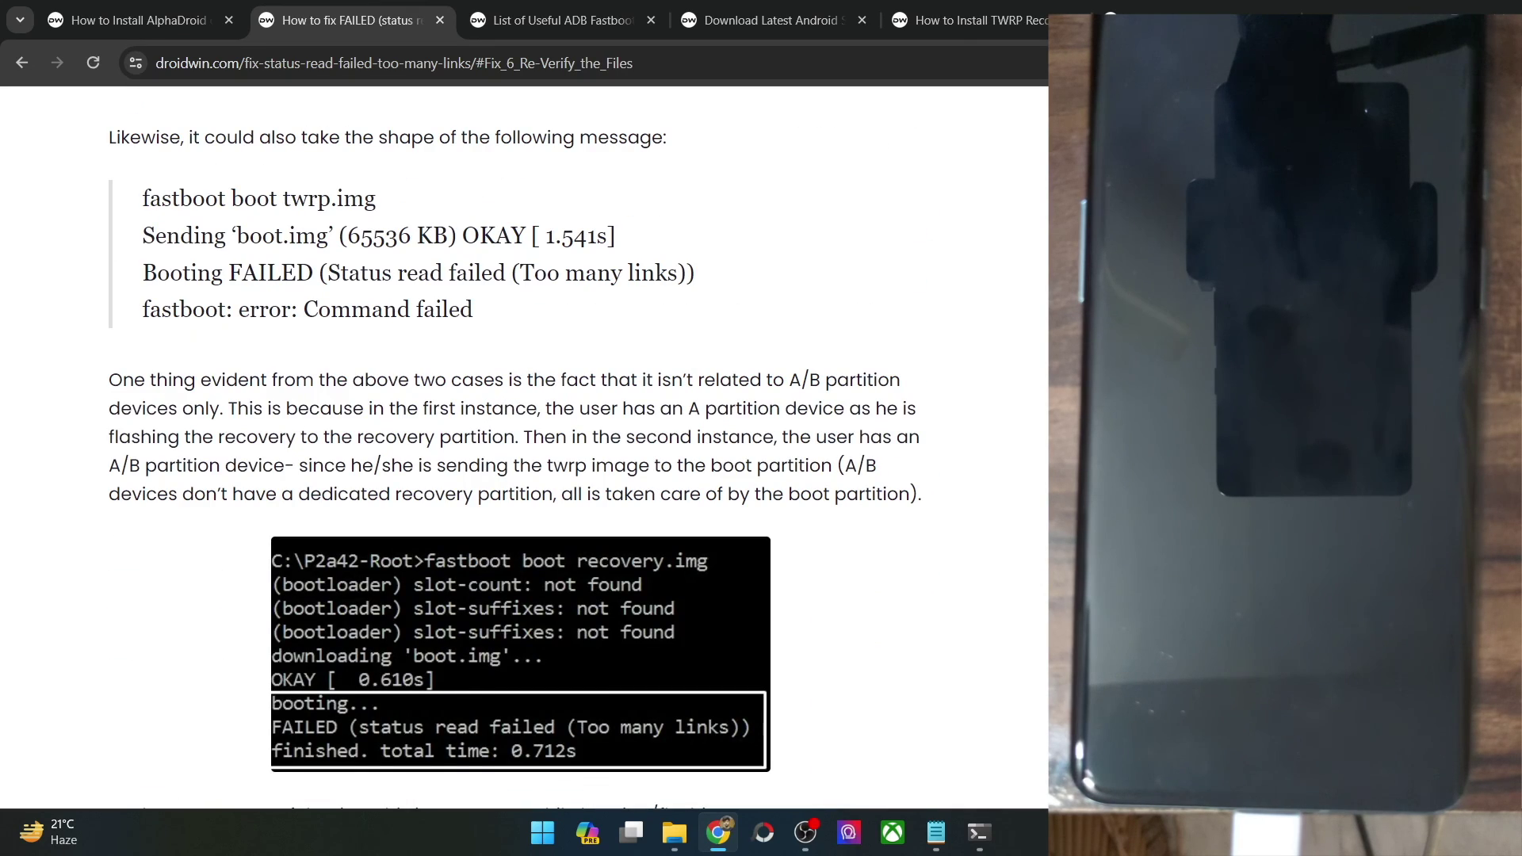